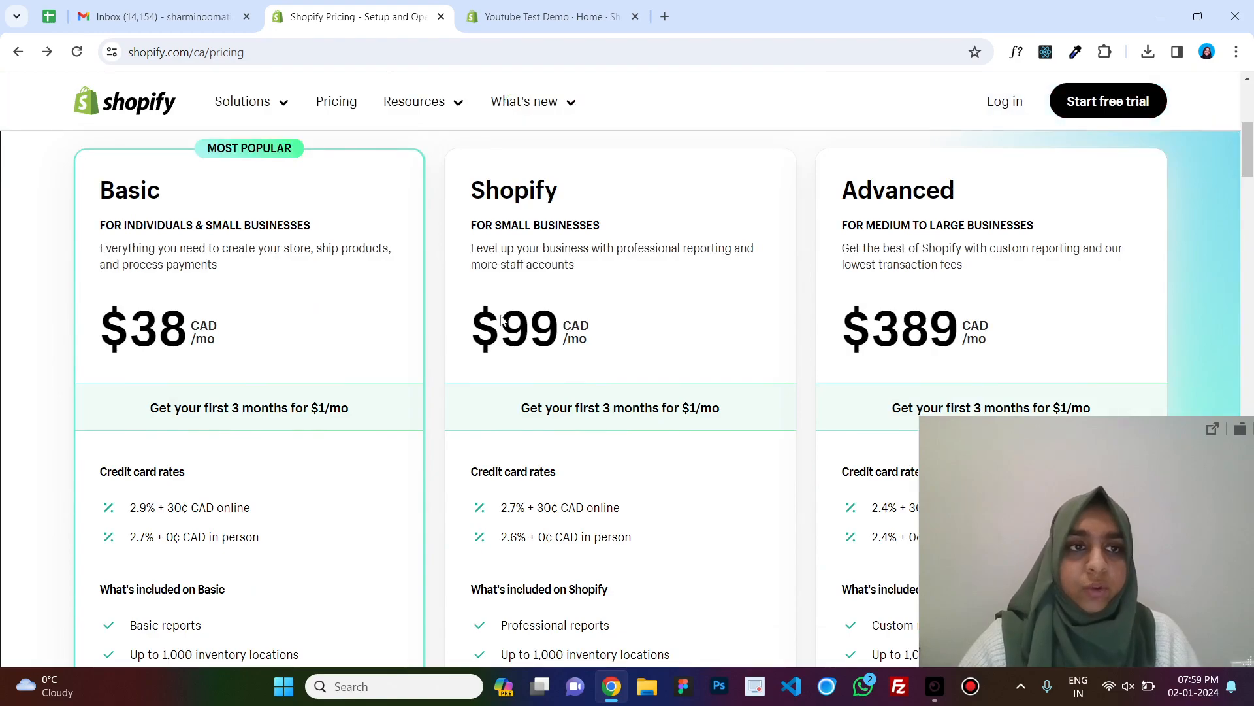
Review the Shopify pricing plans and their included features.
scroll(230, 300, down, 1)
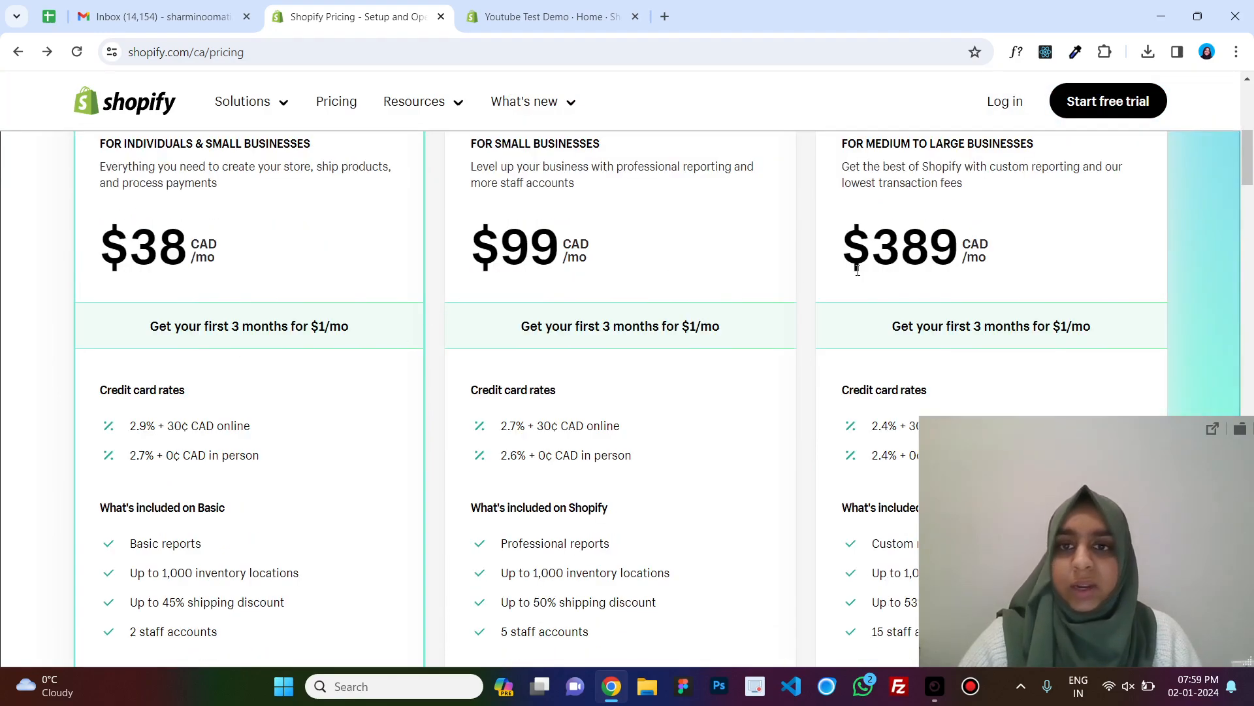
scroll(586, 313, down, 2)
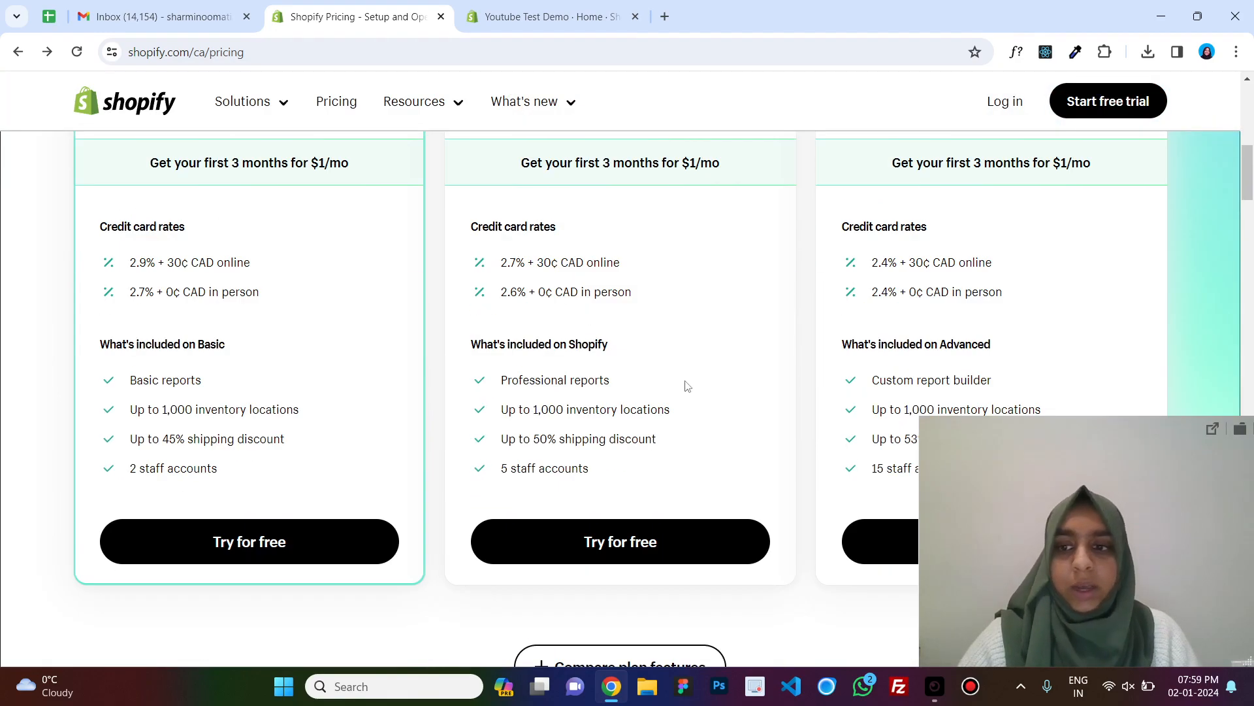
scroll(660, 418, up, 8)
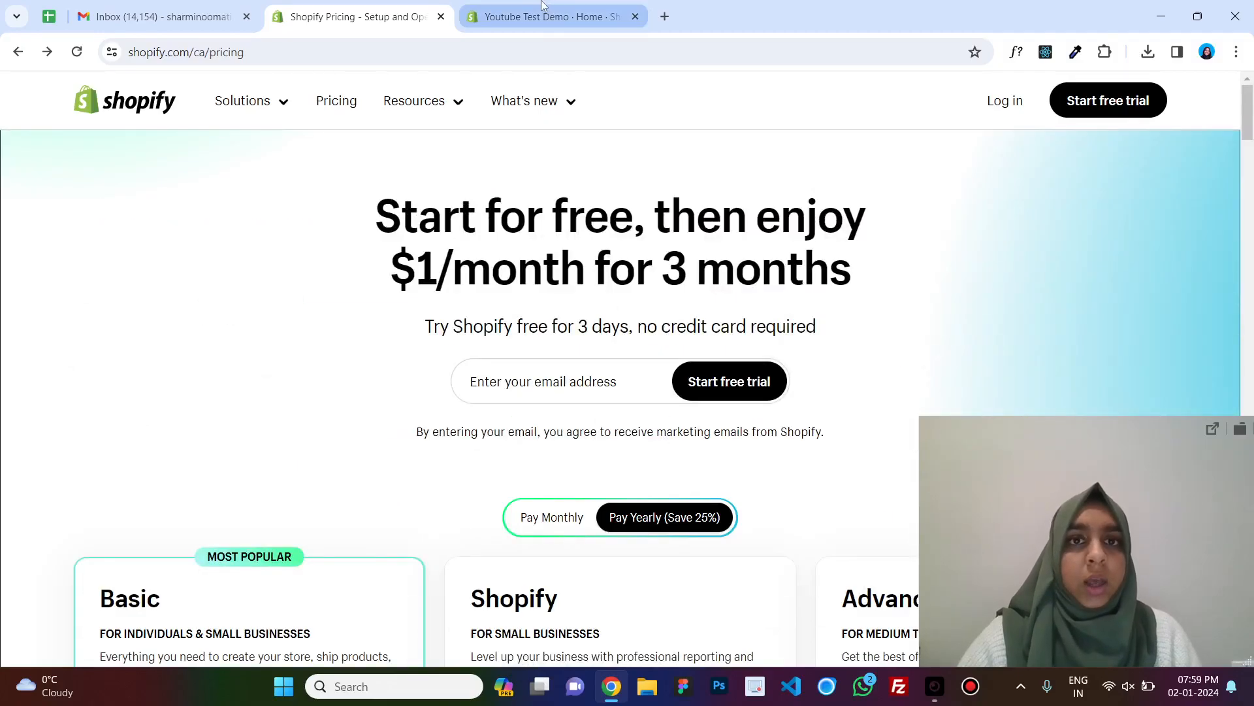
Open the store admin's Online Store themes page and browse the current theme and popular free themes.
click(546, 8)
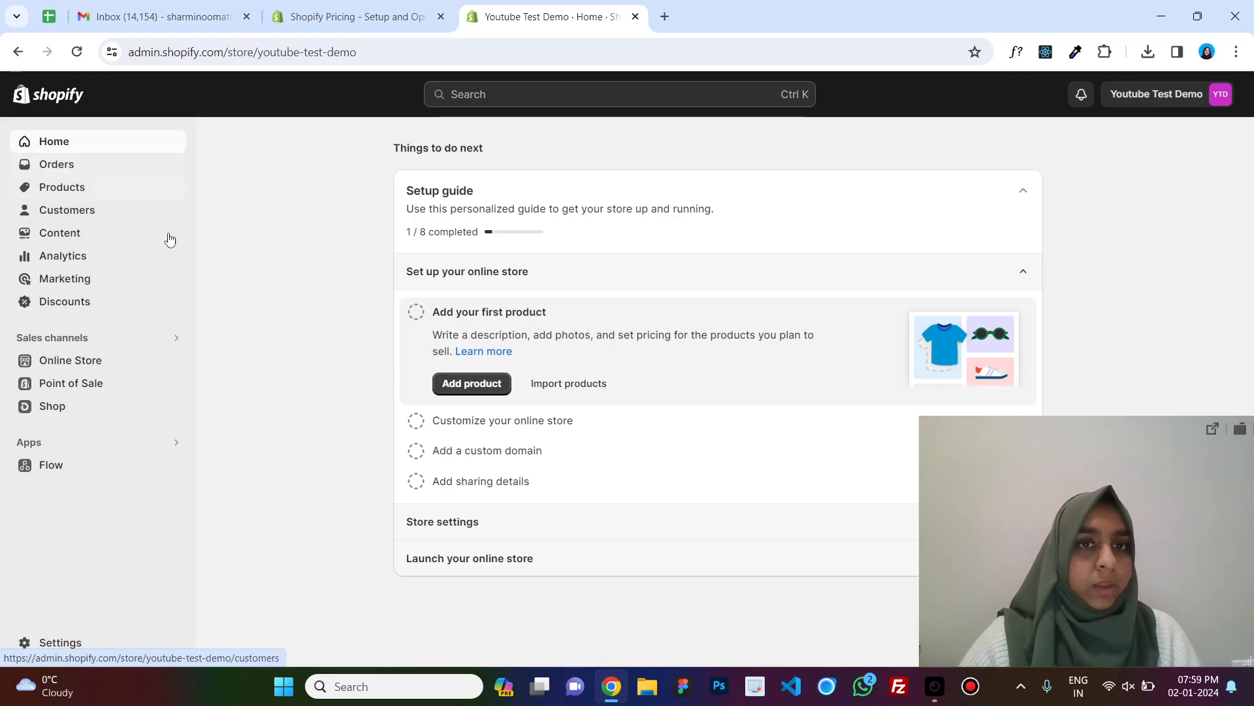
click(92, 362)
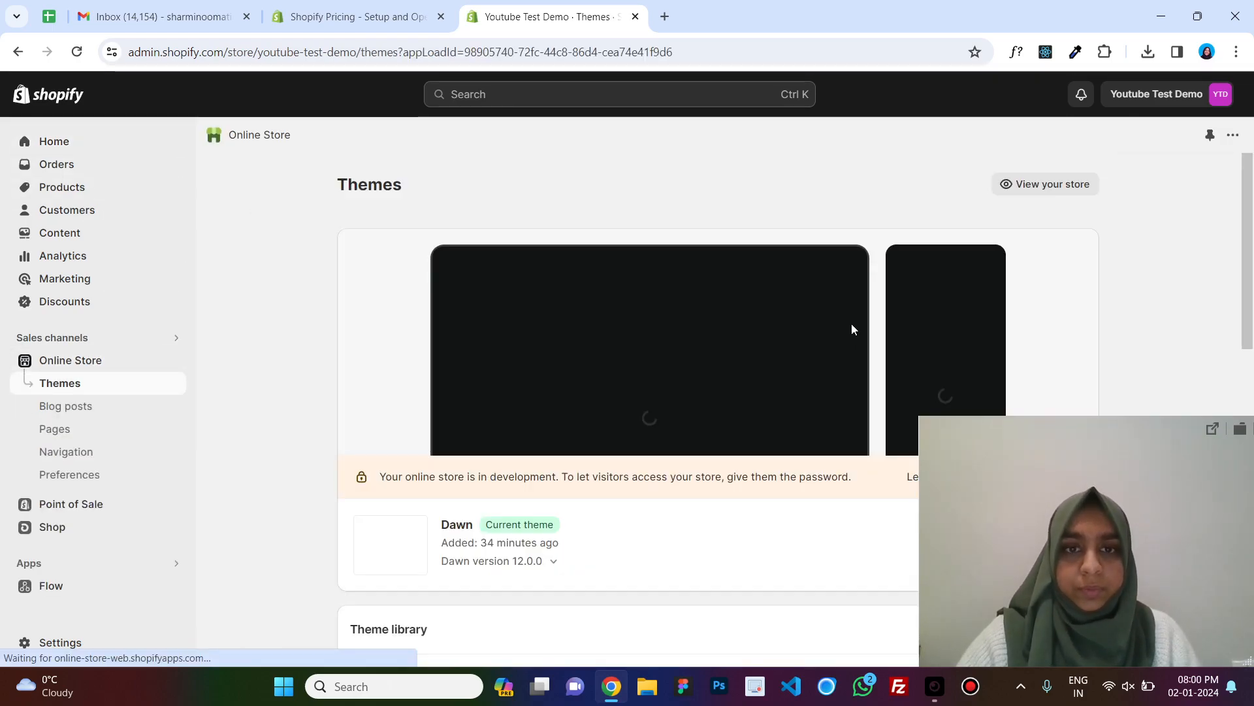
scroll(839, 311, down, 2)
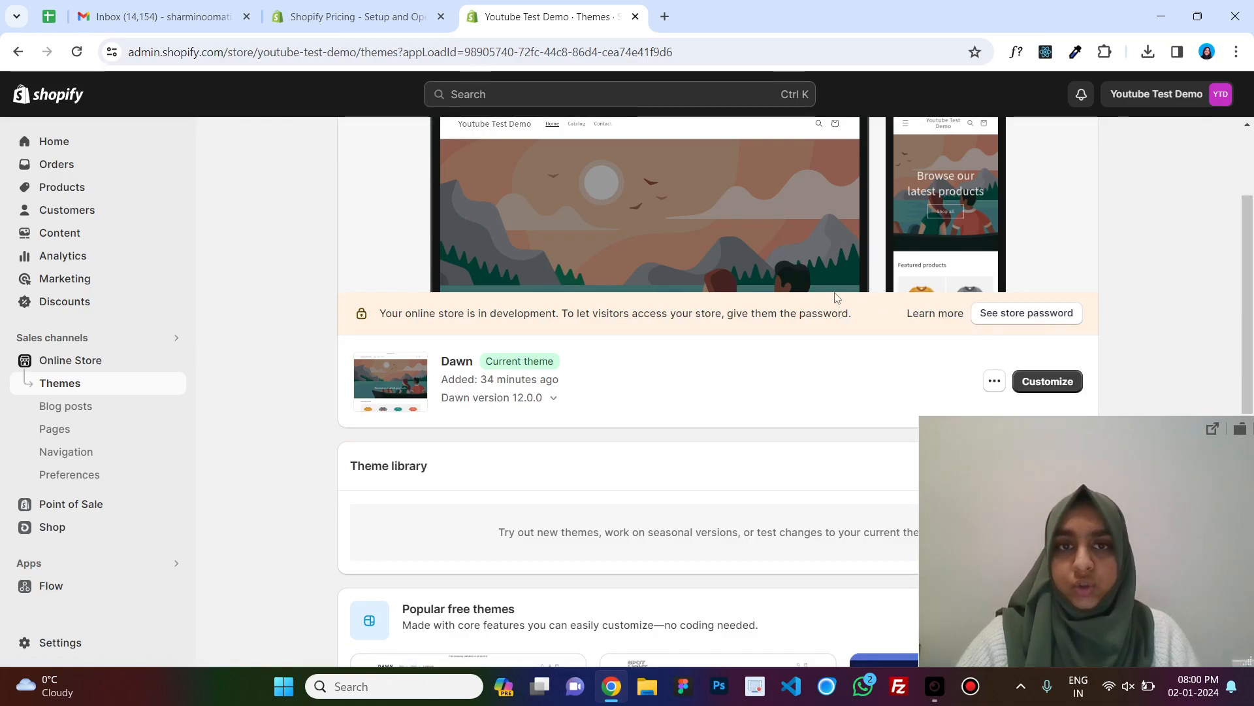
scroll(772, 310, up, 3)
scroll(772, 311, down, 3)
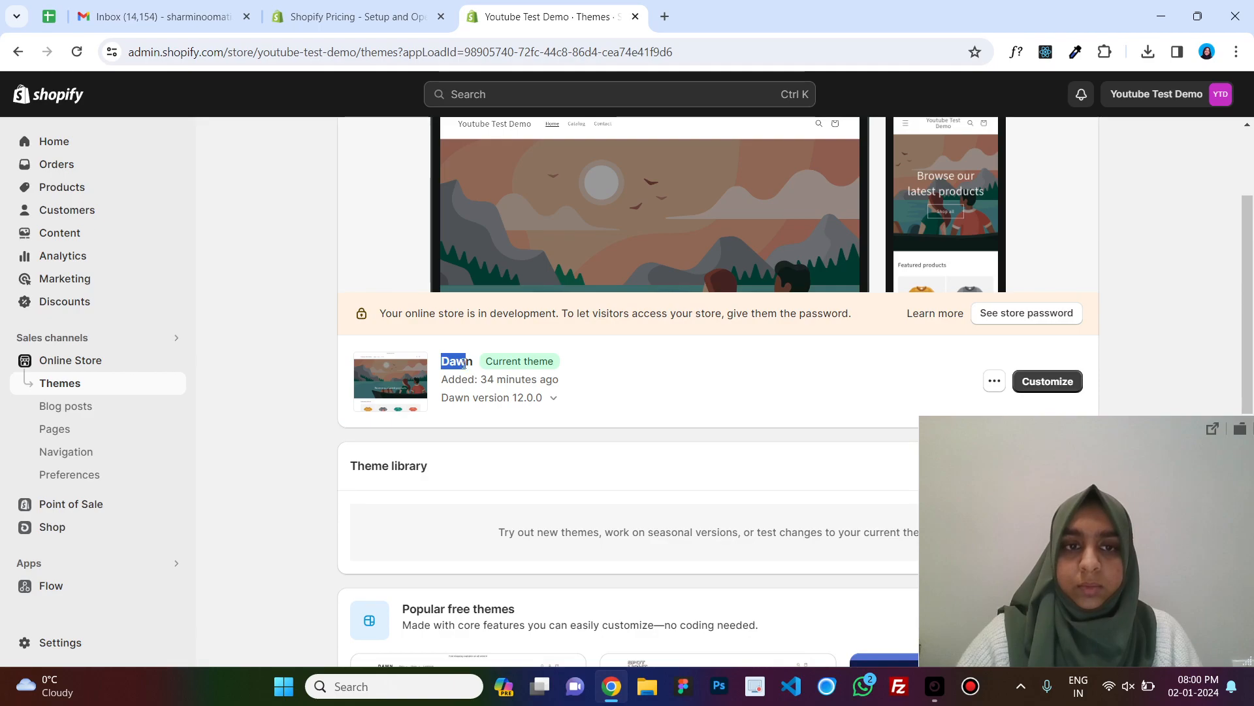
scroll(710, 275, down, 8)
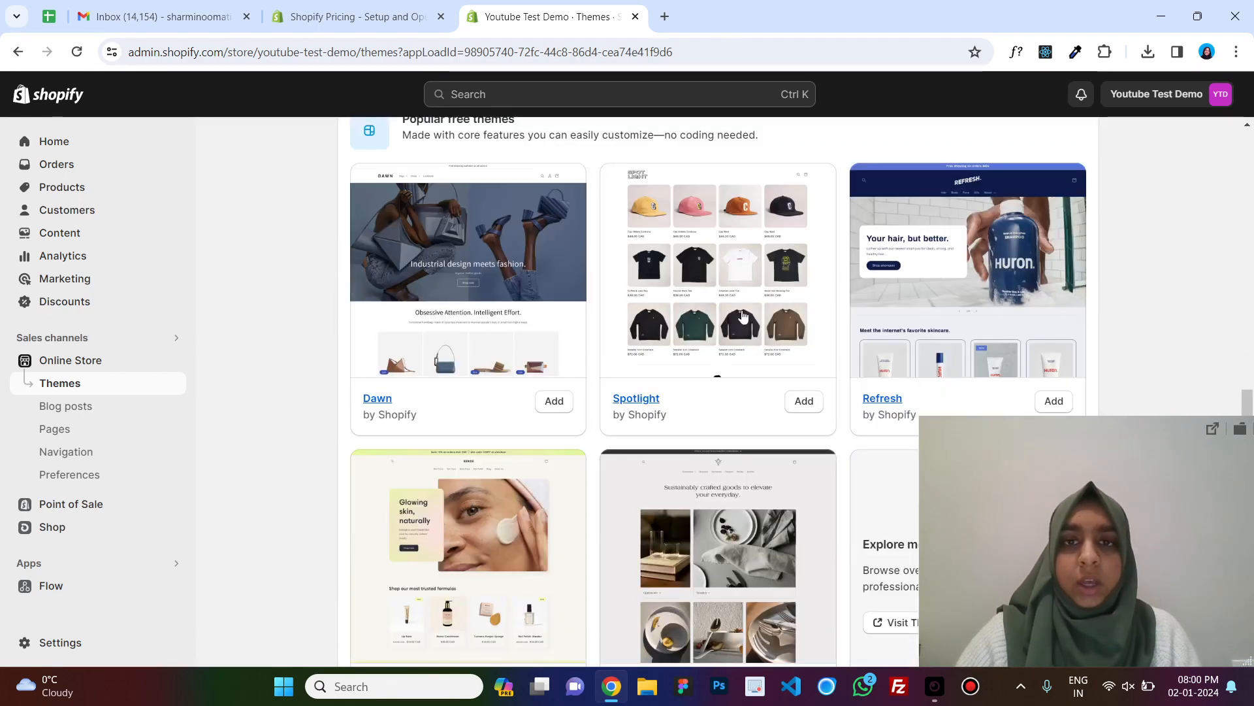
scroll(841, 292, down, 2)
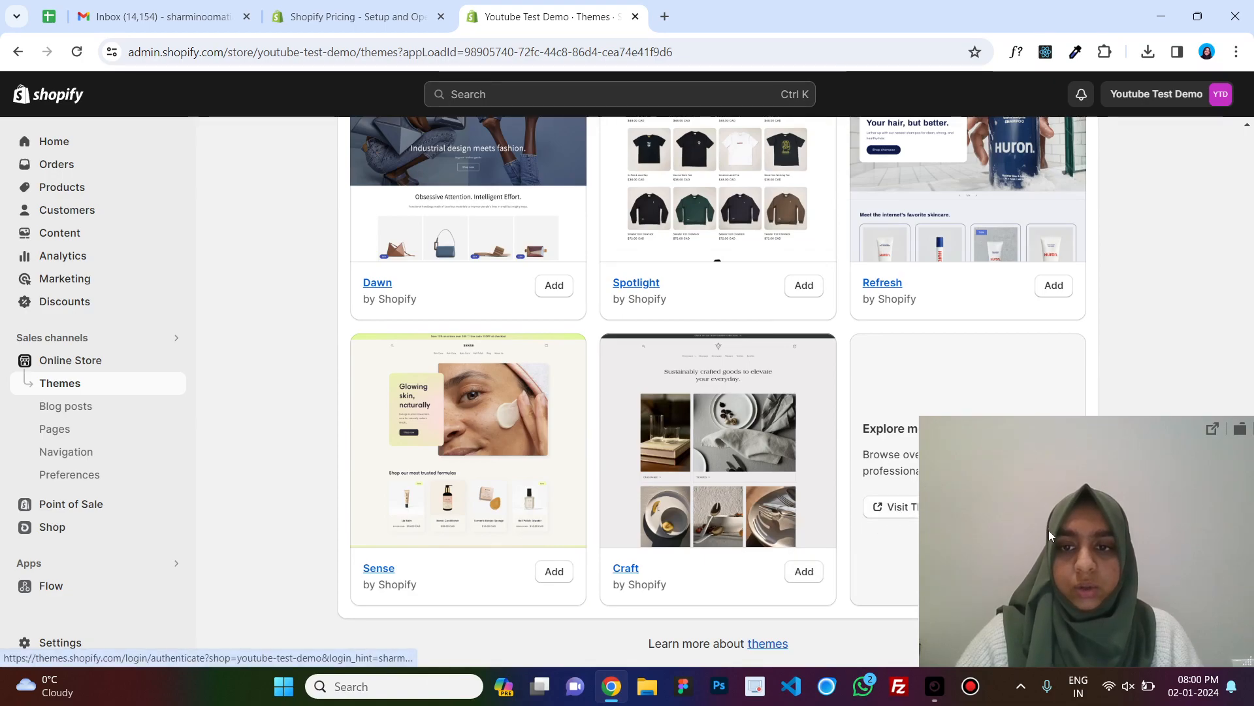
drag(1048, 530, 1104, 296)
drag(1181, 309, 1135, 543)
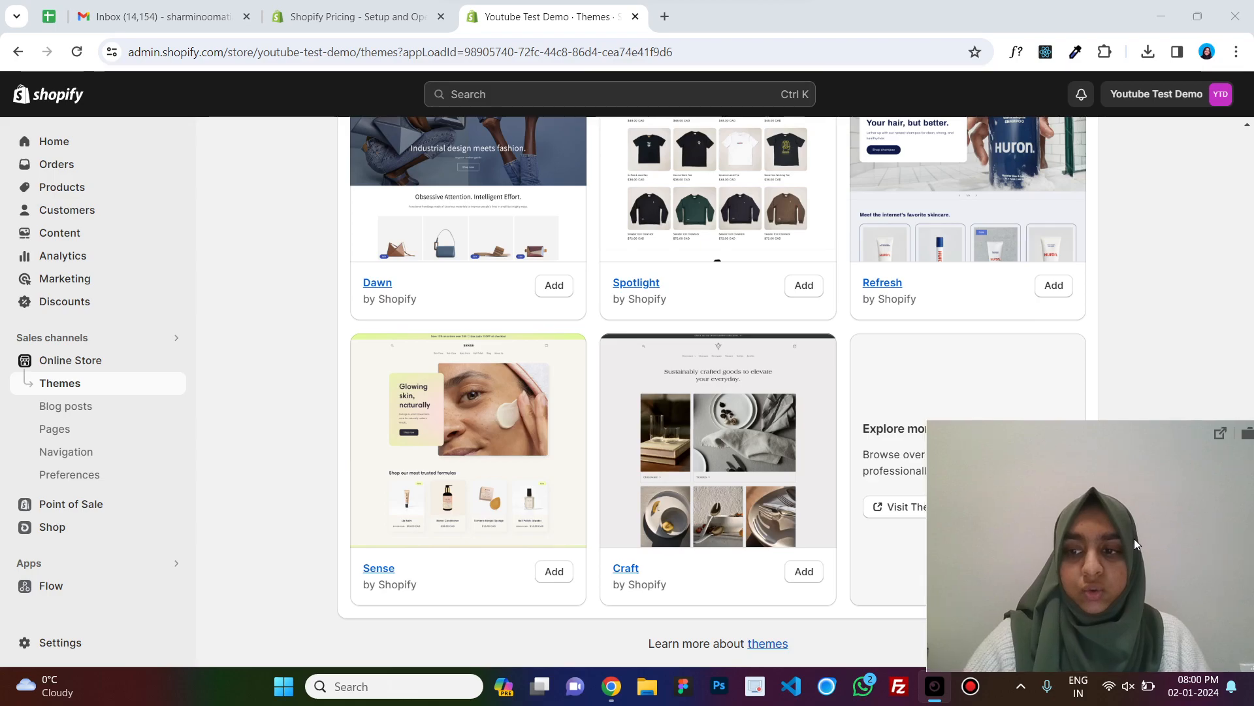
scroll(512, 407, up, 10)
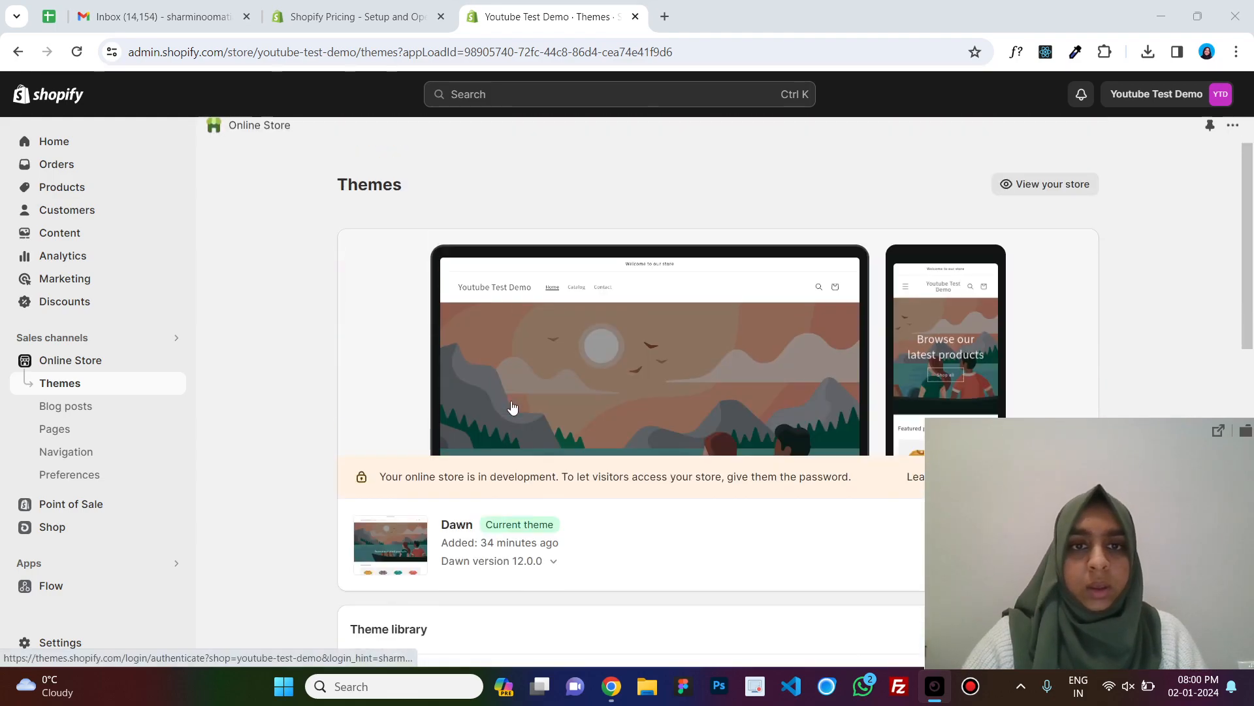
scroll(512, 408, down, 5)
scroll(701, 222, up, 1)
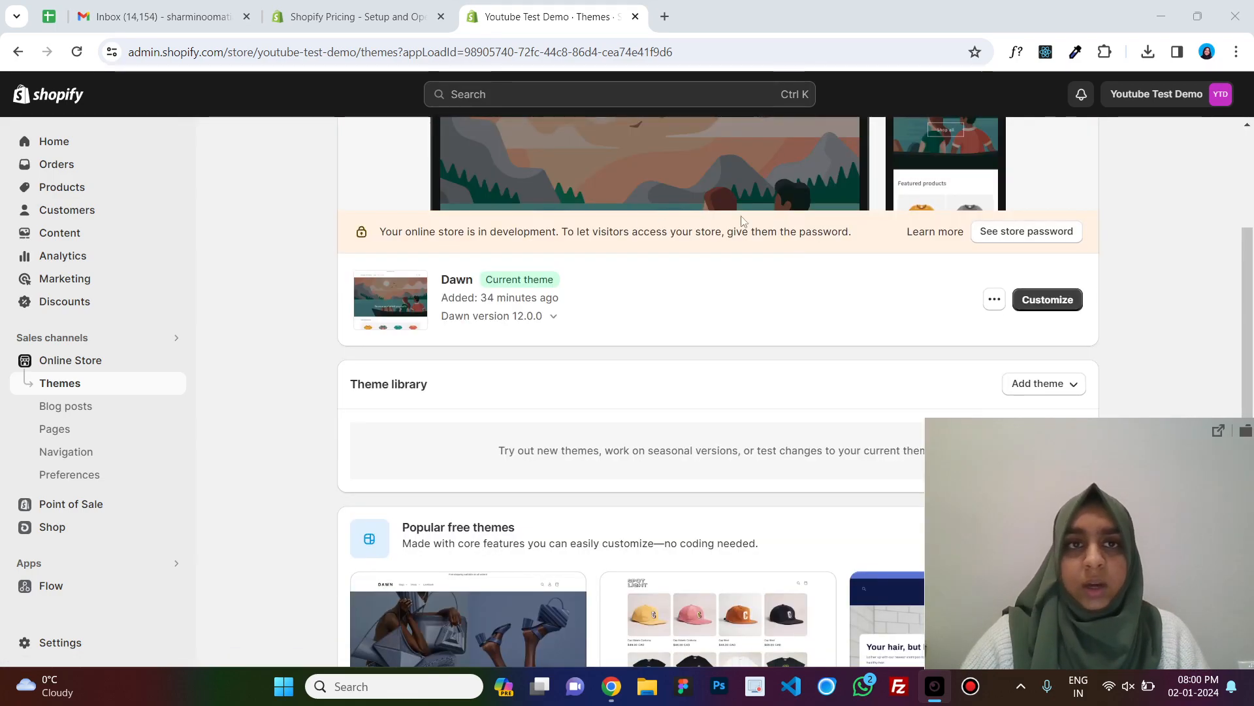
Open the Dawn theme customizer and examine the announcement bar section settings.
click(1046, 304)
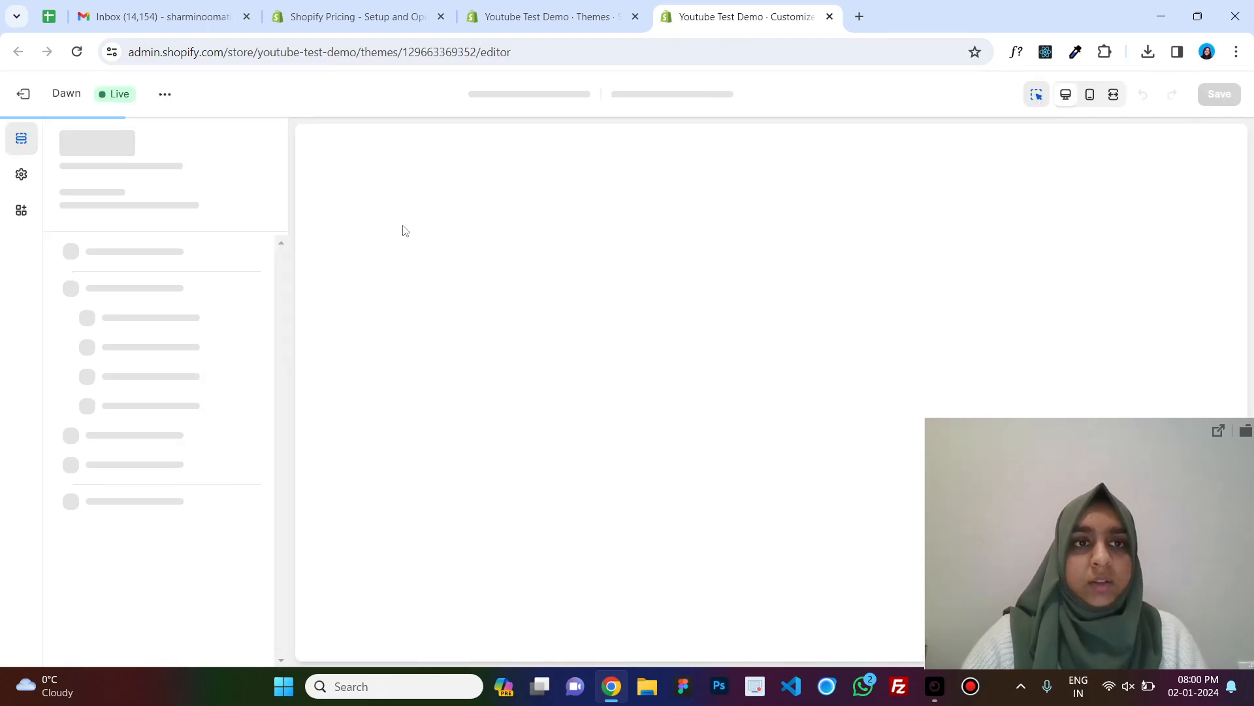
scroll(667, 300, down, 10)
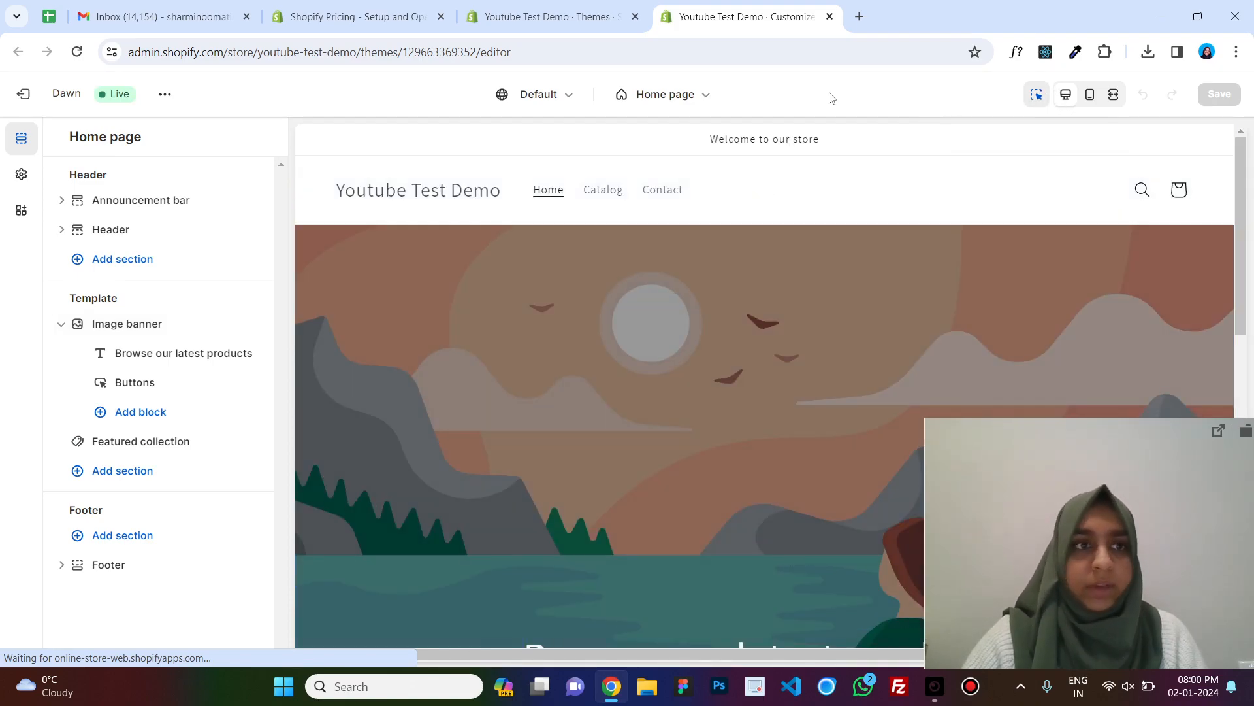
click(141, 208)
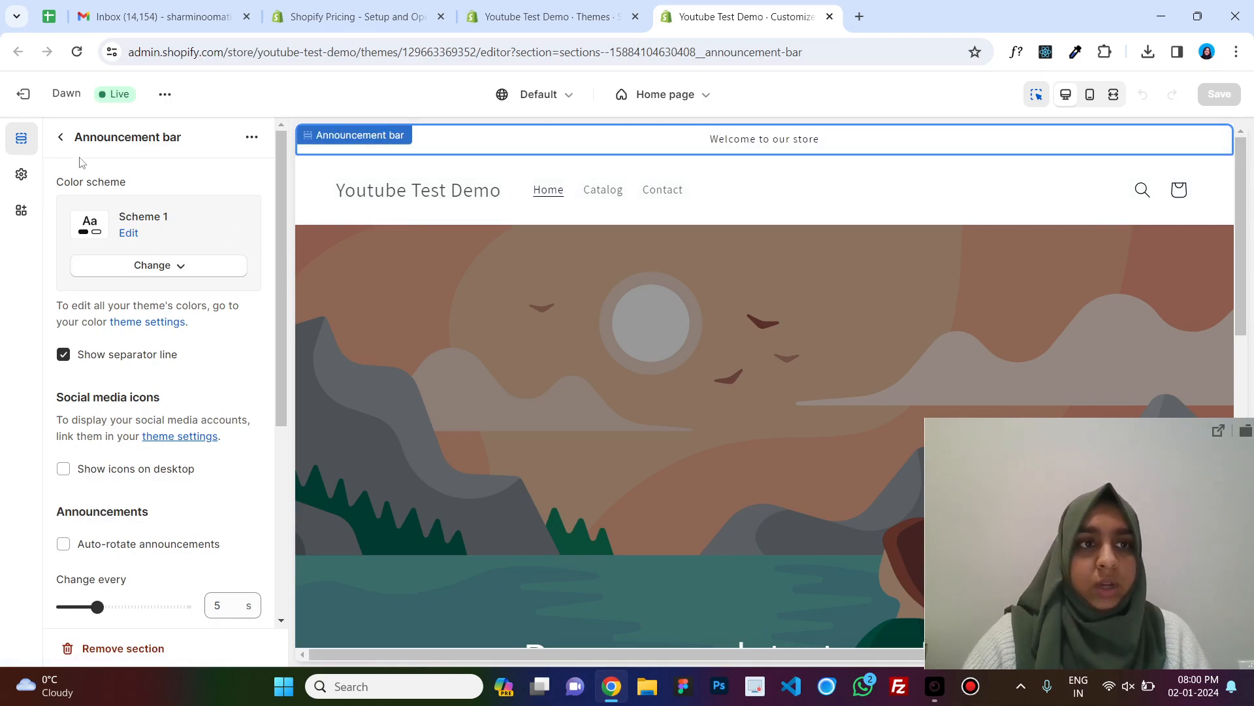
scroll(157, 341, down, 5)
scroll(156, 340, up, 5)
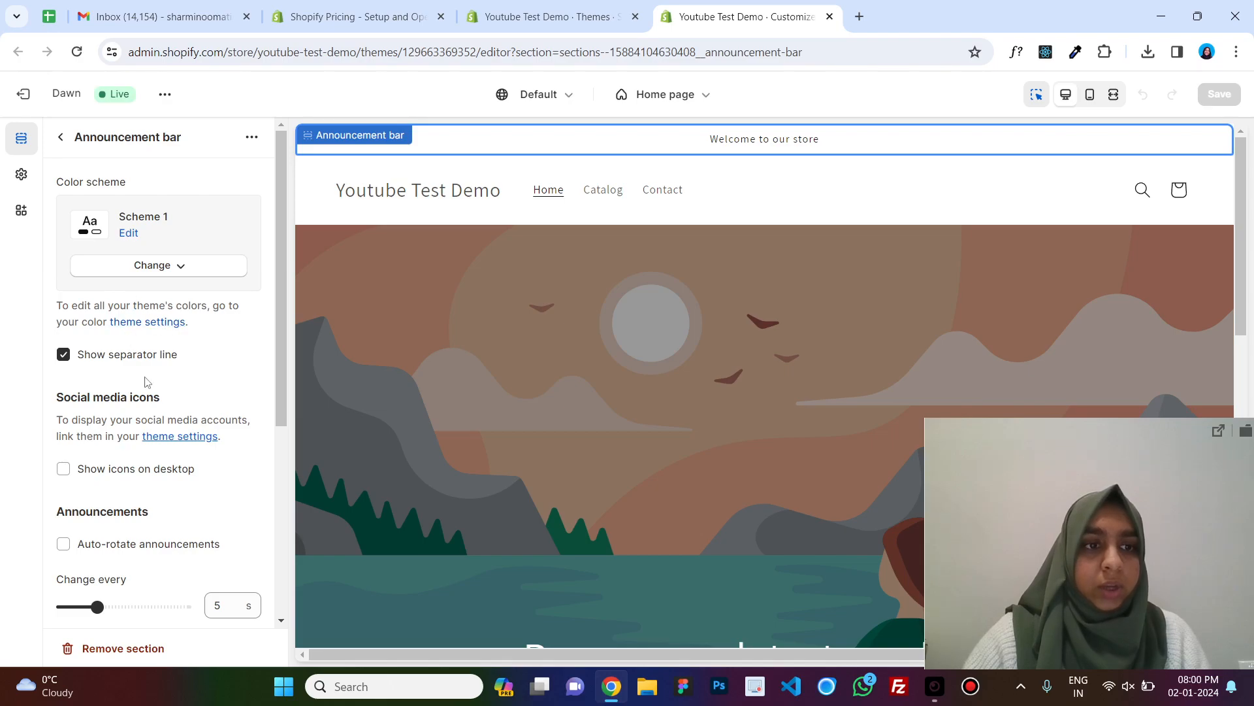
scroll(146, 382, down, 5)
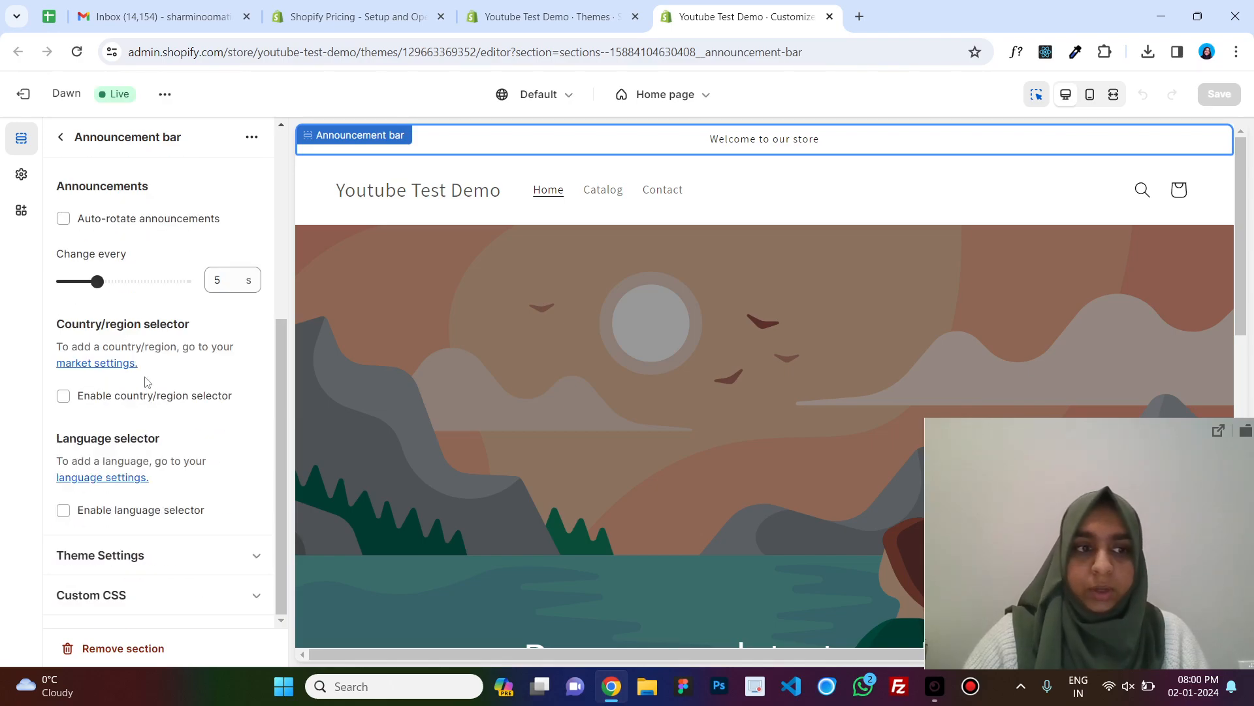
scroll(157, 431, up, 5)
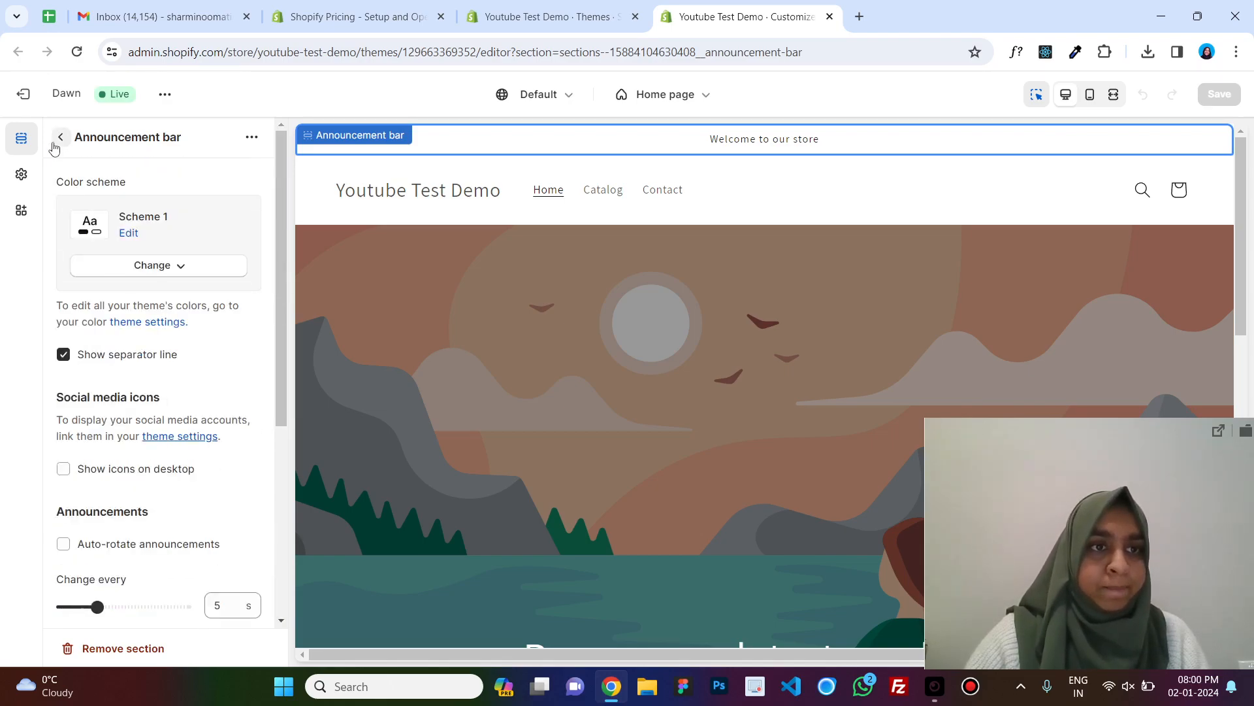
click(61, 137)
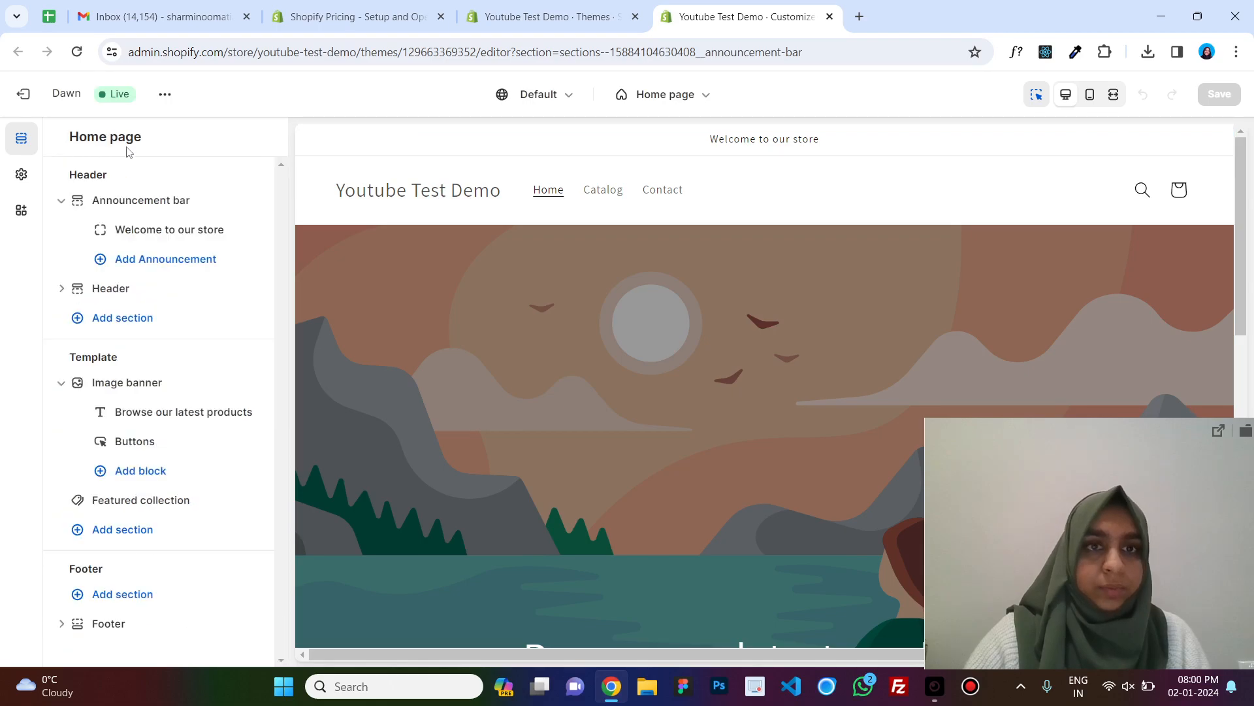
Upload the logo image from the Downloads folder and set it as the store logo in theme settings.
click(485, 207)
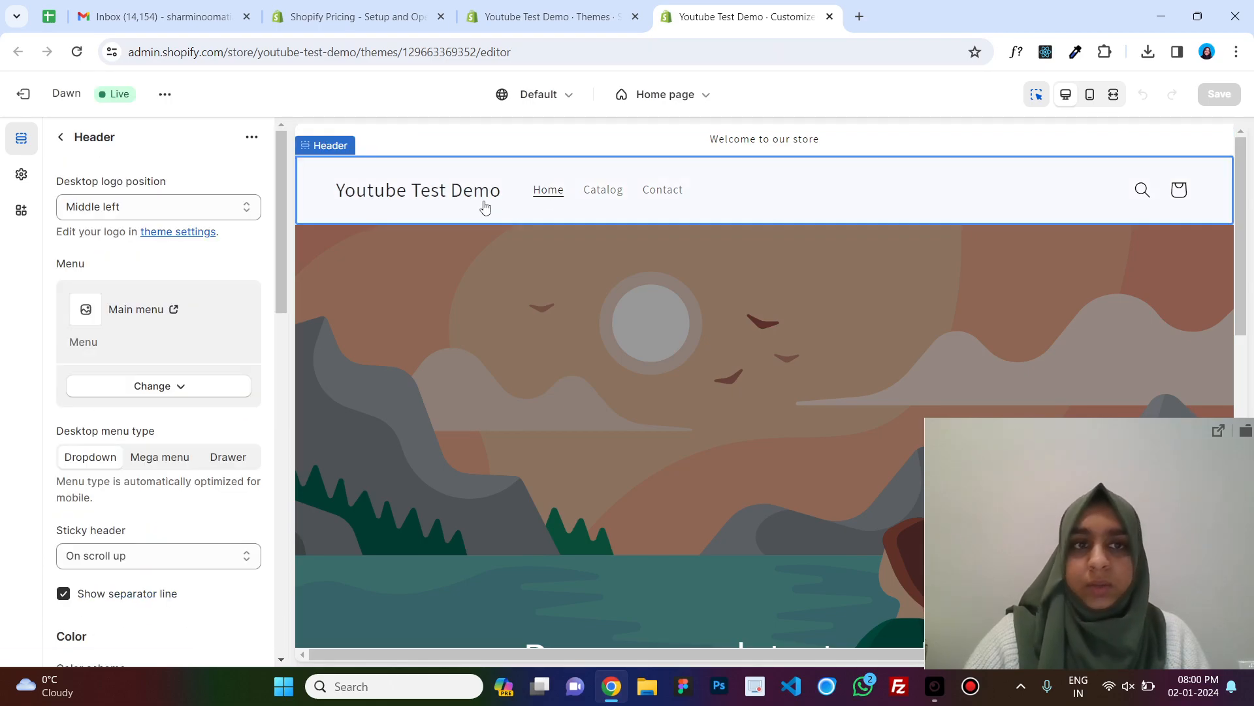
click(190, 235)
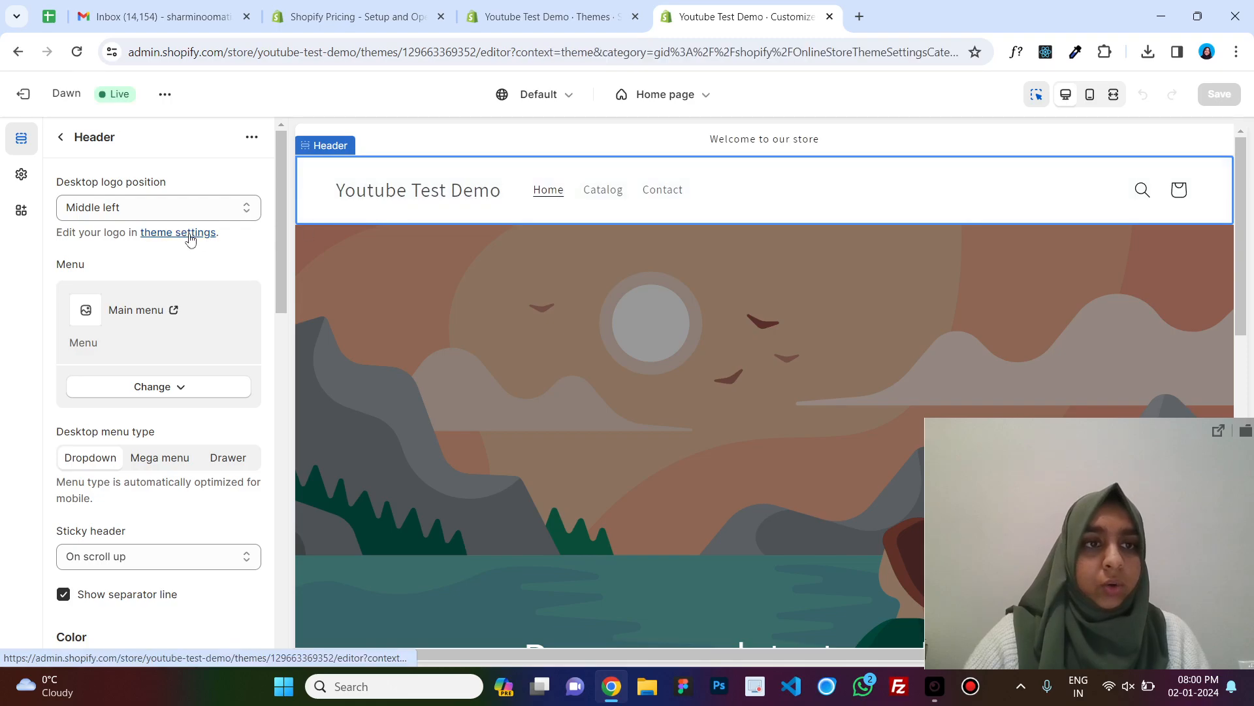
click(145, 256)
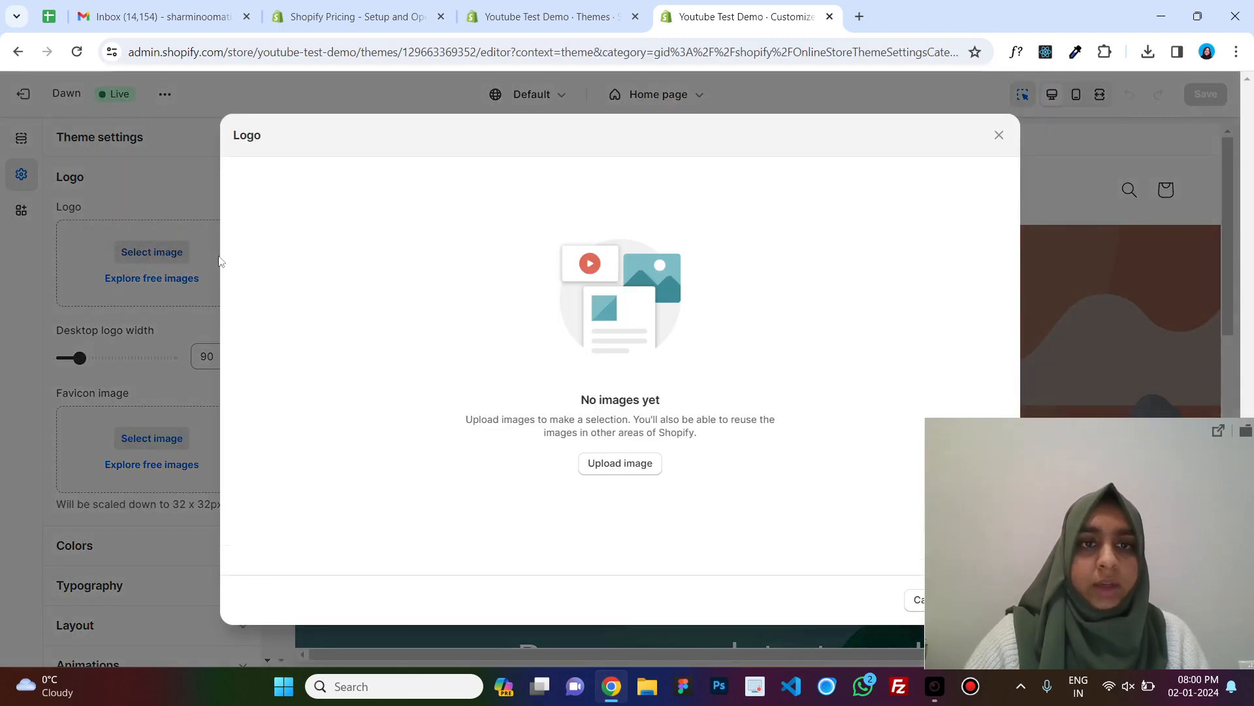
click(644, 465)
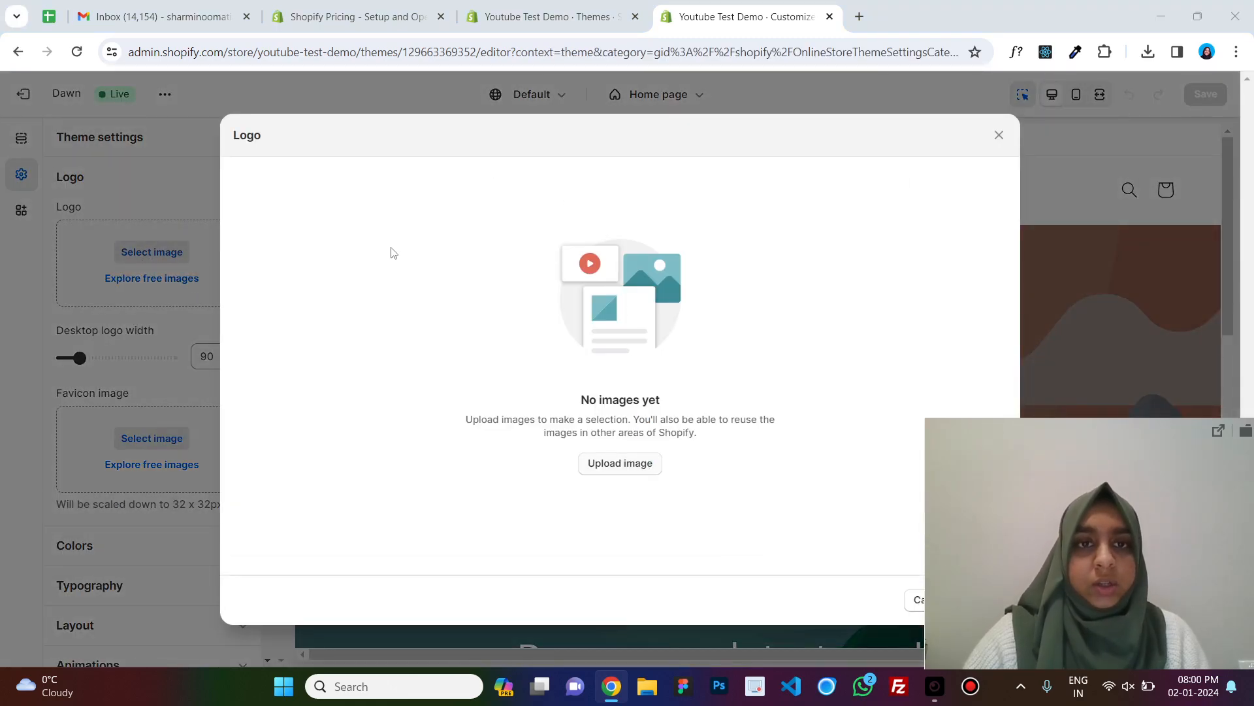
scroll(583, 317, down, 3)
scroll(581, 312, down, 5)
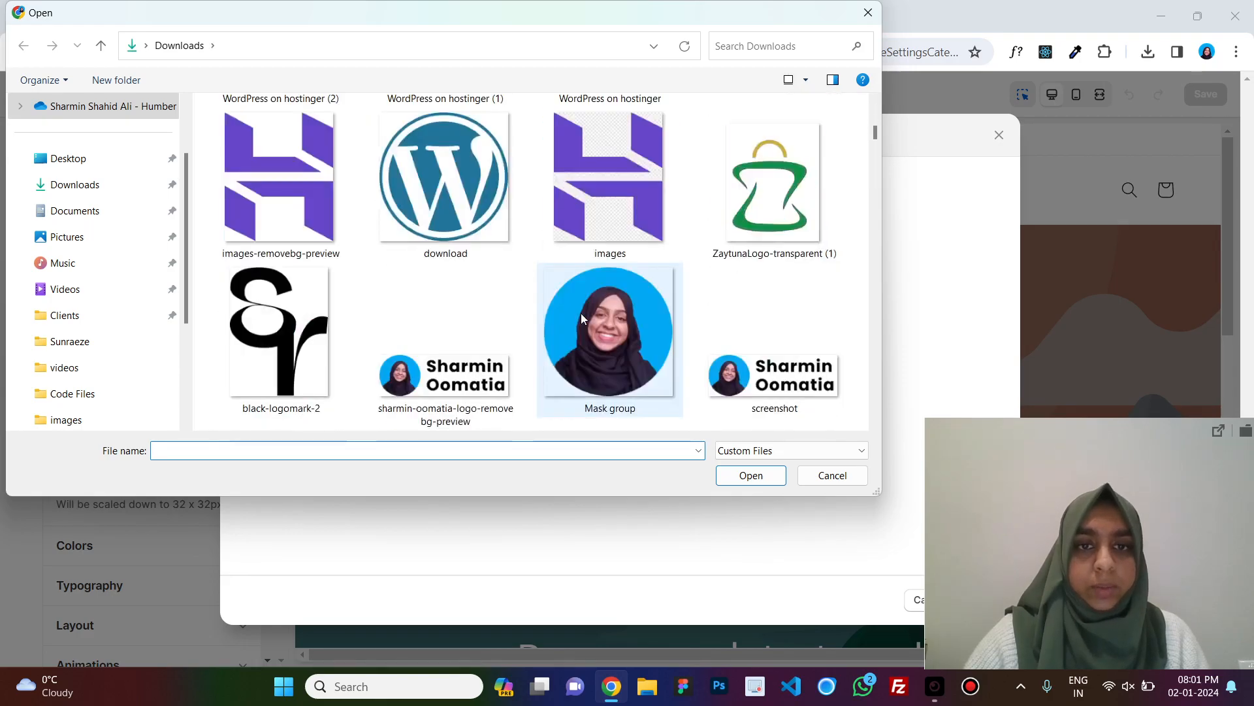
double_click(484, 344)
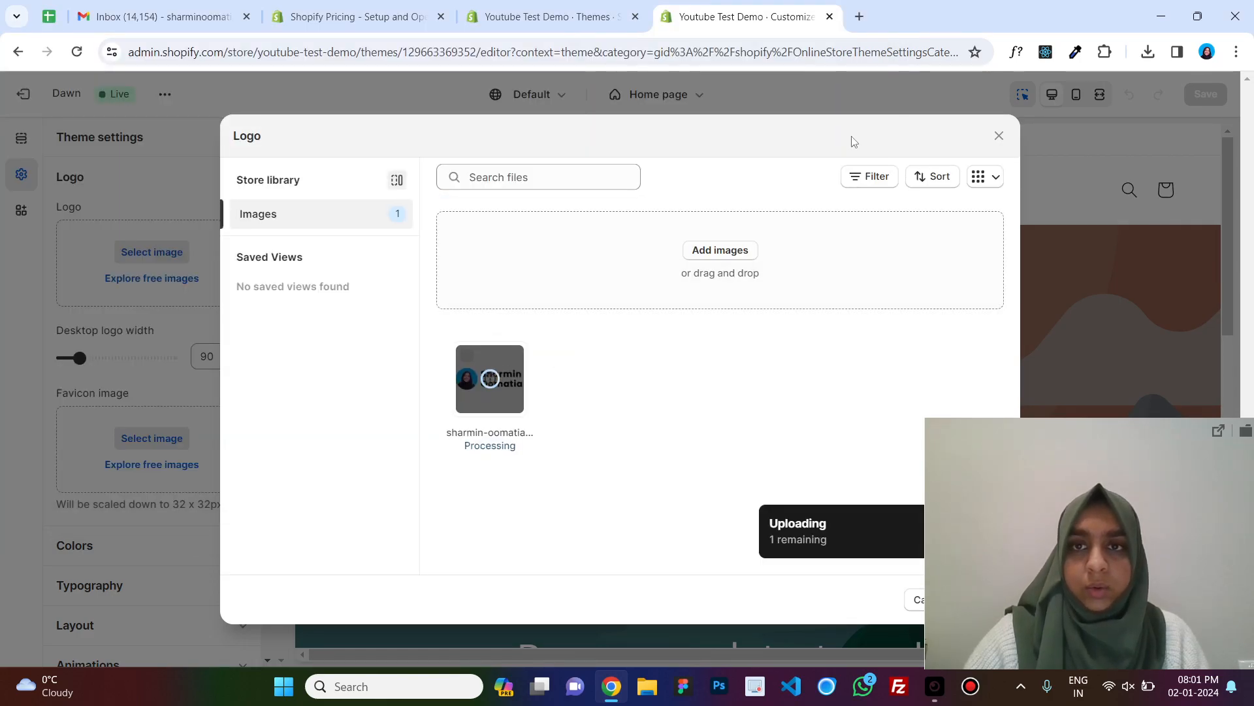
drag(1083, 484, 1089, 284)
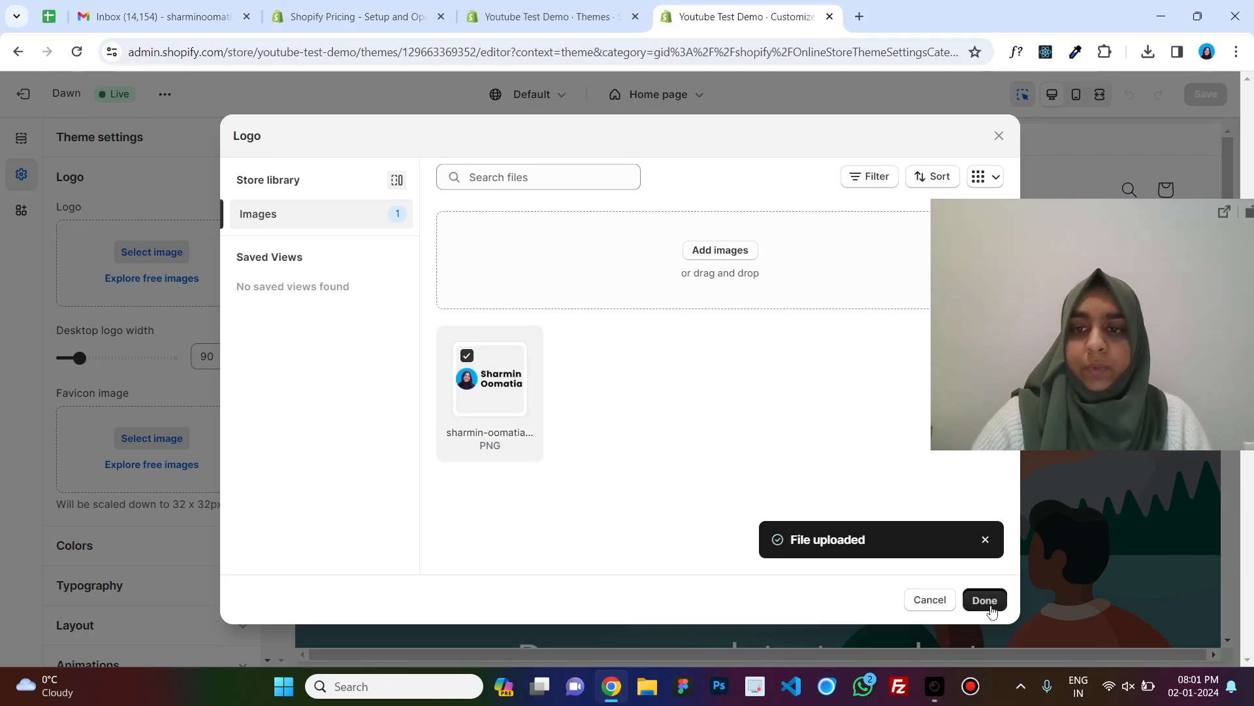
click(984, 599)
Check the logo settings and return to the customizer's sections list.
drag(1125, 314, 1119, 528)
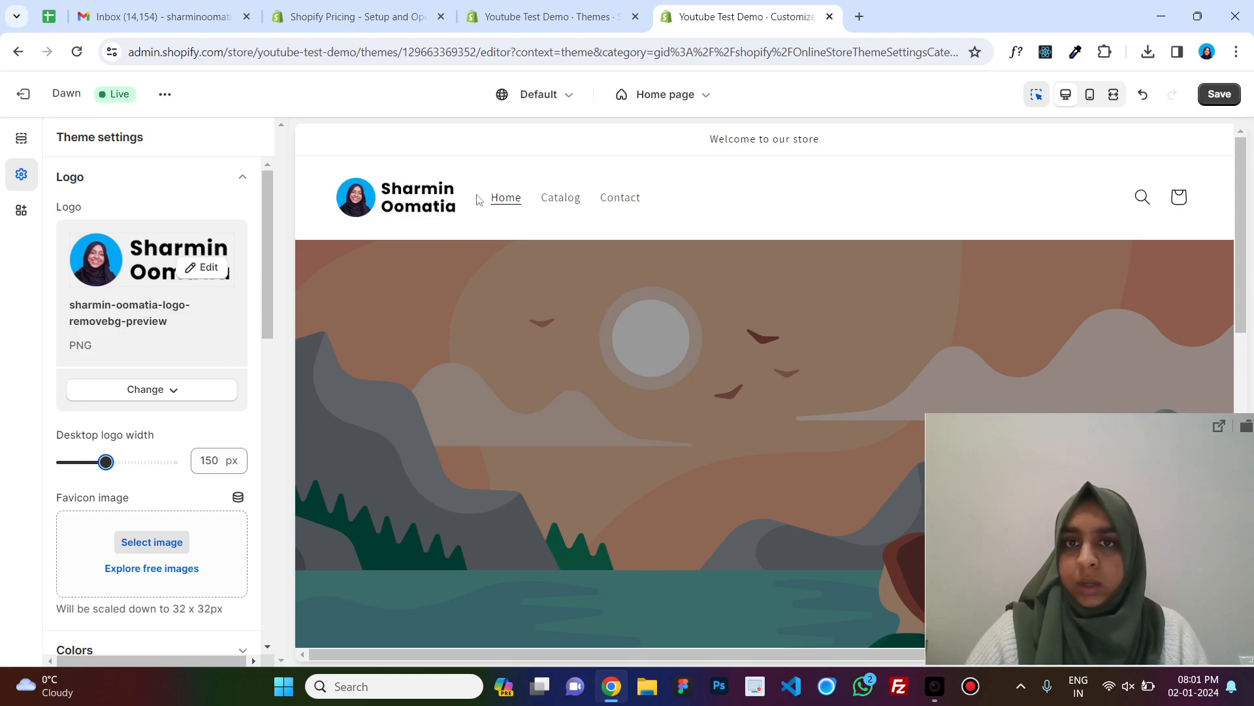
scroll(142, 337, down, 4)
scroll(142, 337, down, 3)
scroll(141, 336, up, 7)
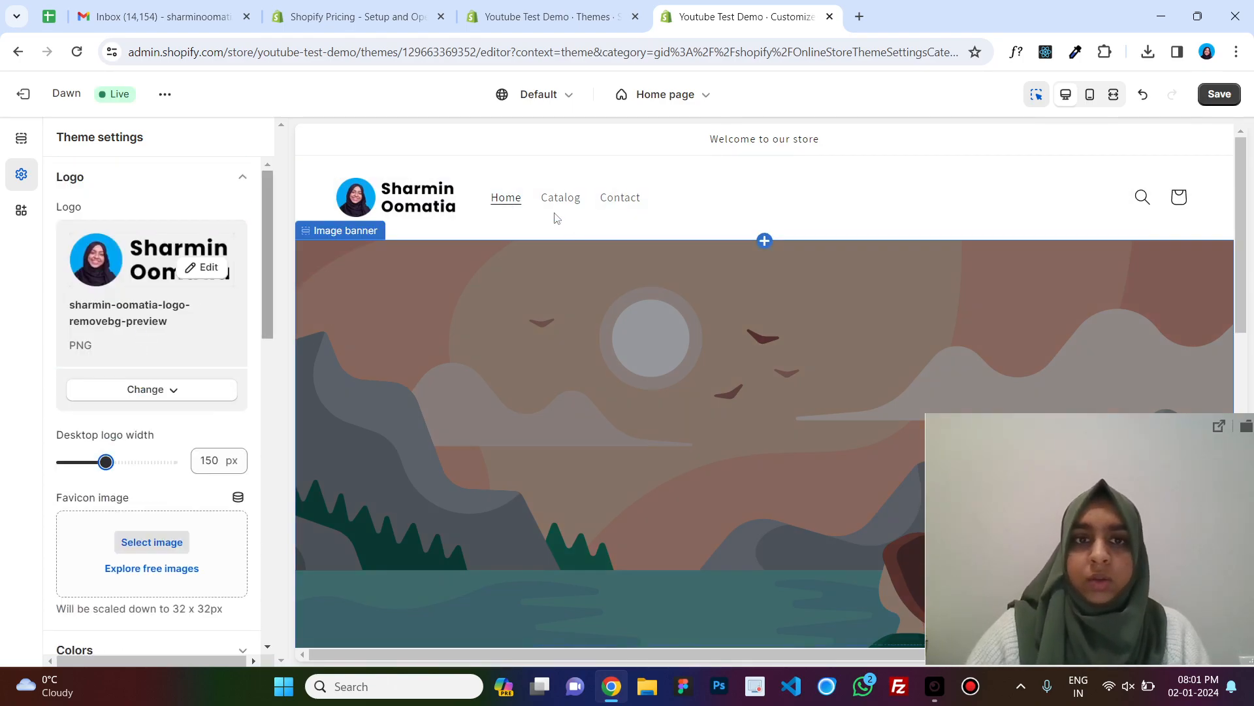
click(23, 139)
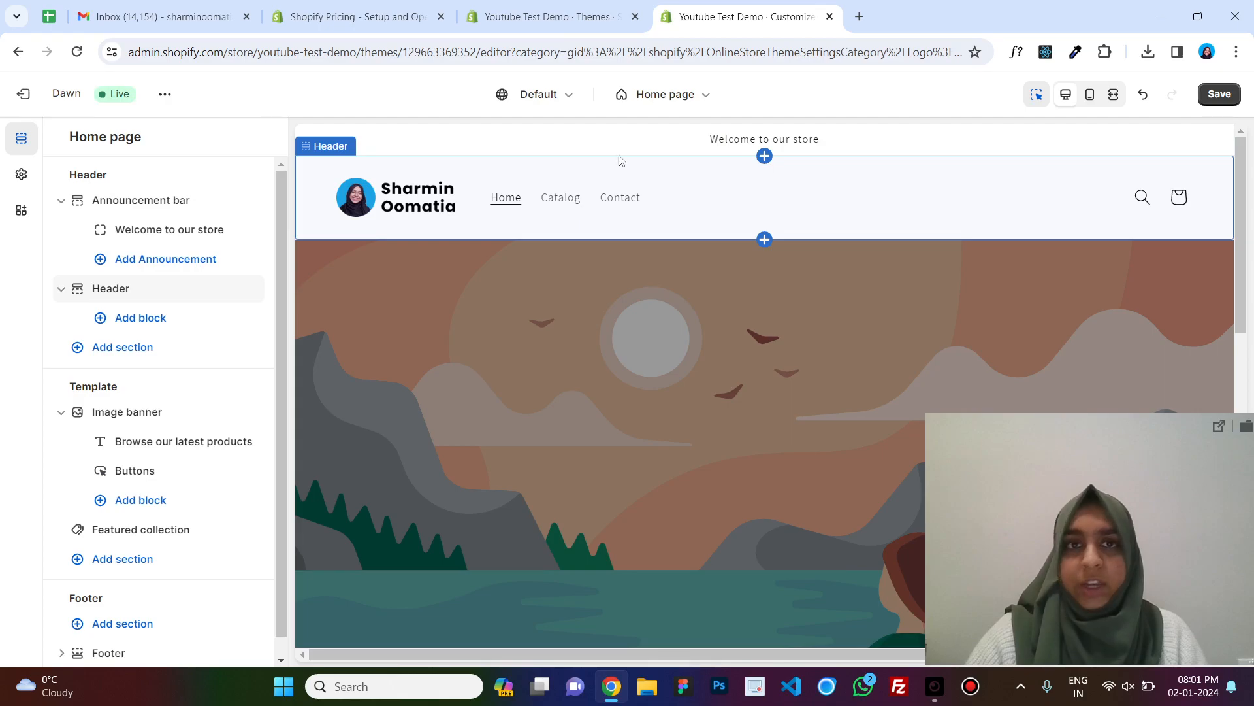
Open the Main menu in the Online Store navigation settings and compare it with the customizer preview.
click(548, 17)
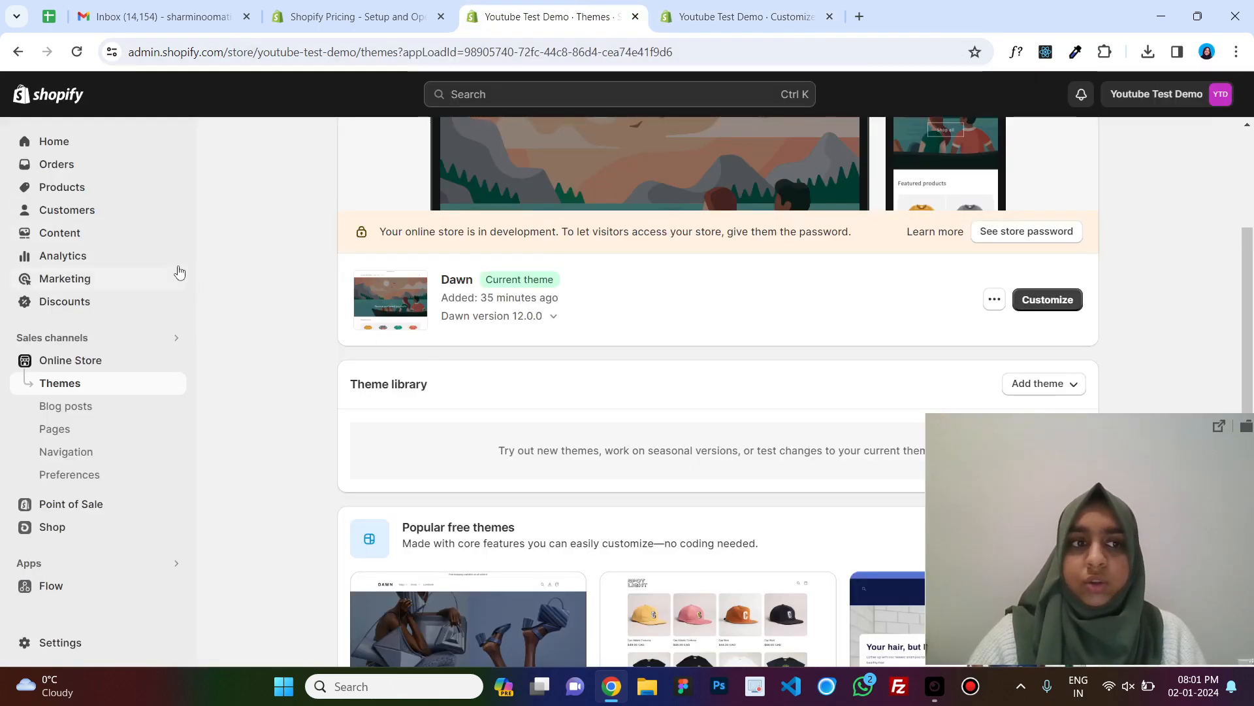
click(83, 465)
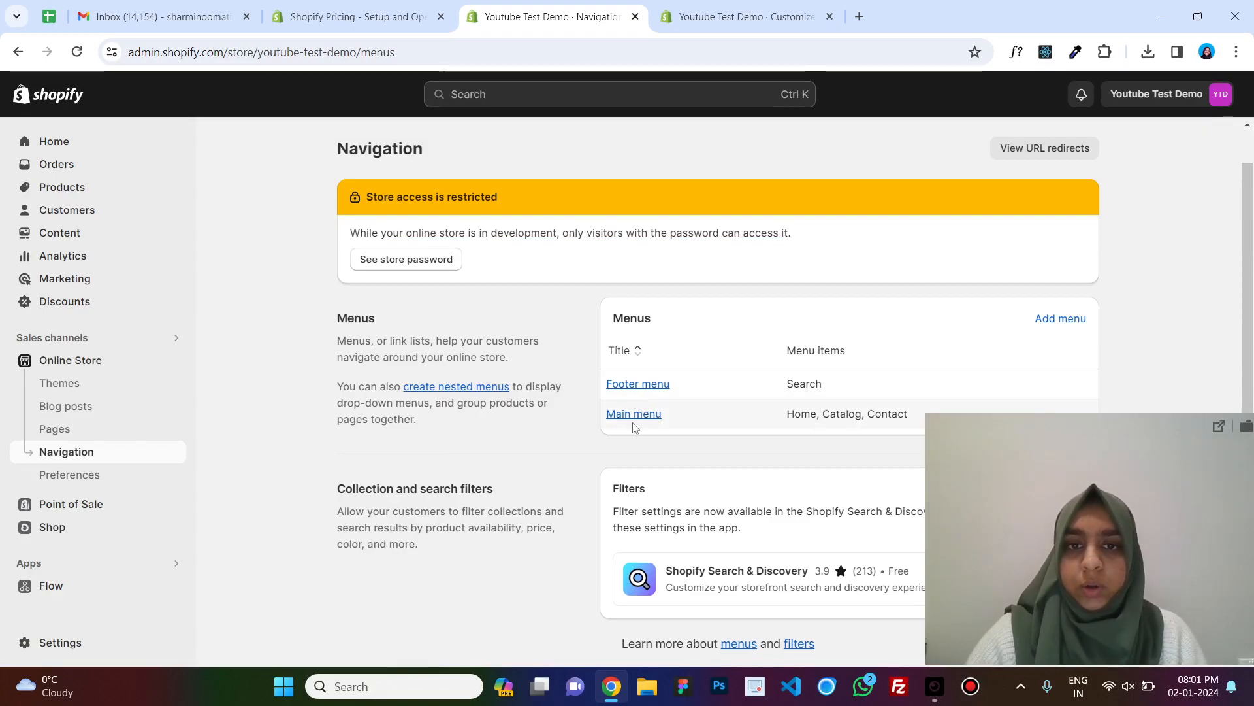
drag(1128, 486, 1138, 559)
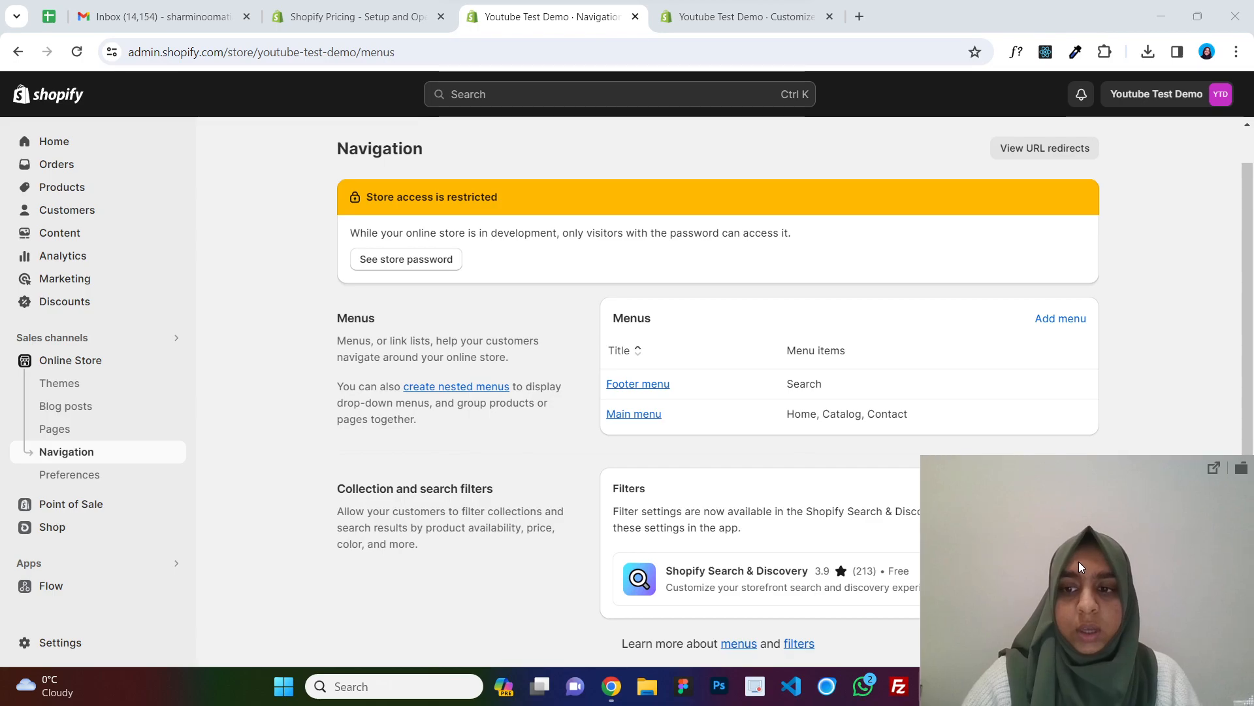
click(635, 416)
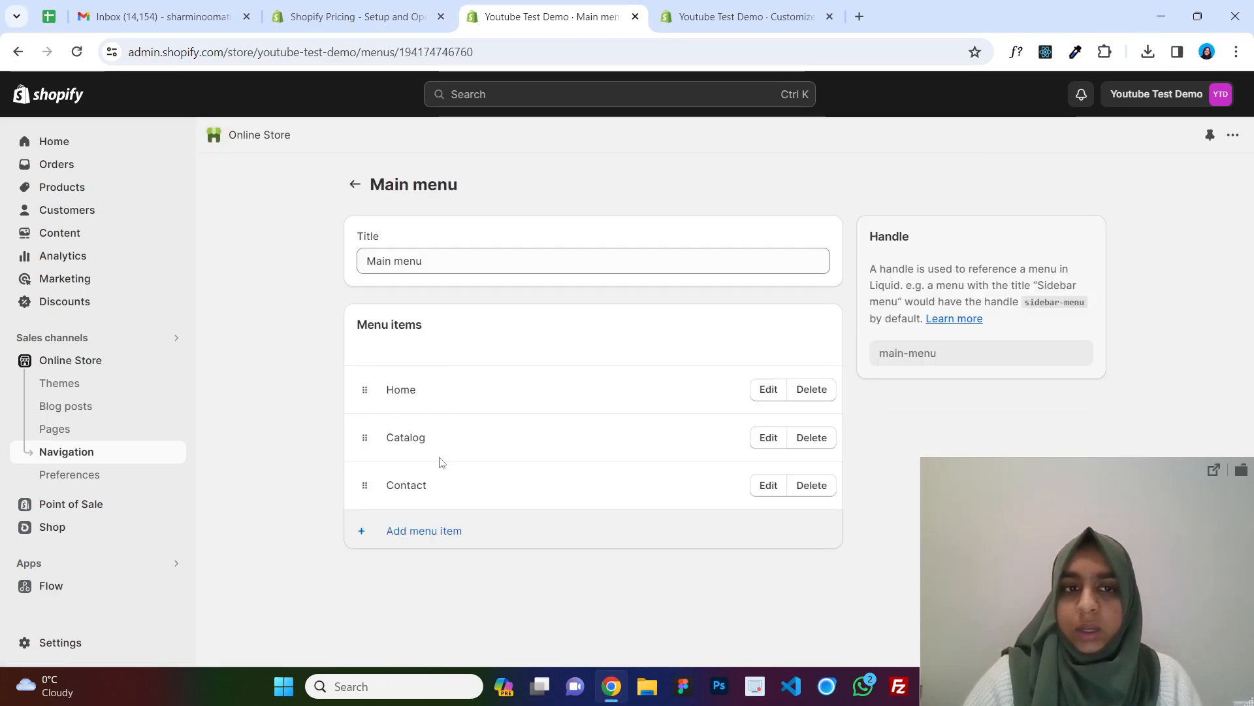
key(ctrl+Tab)
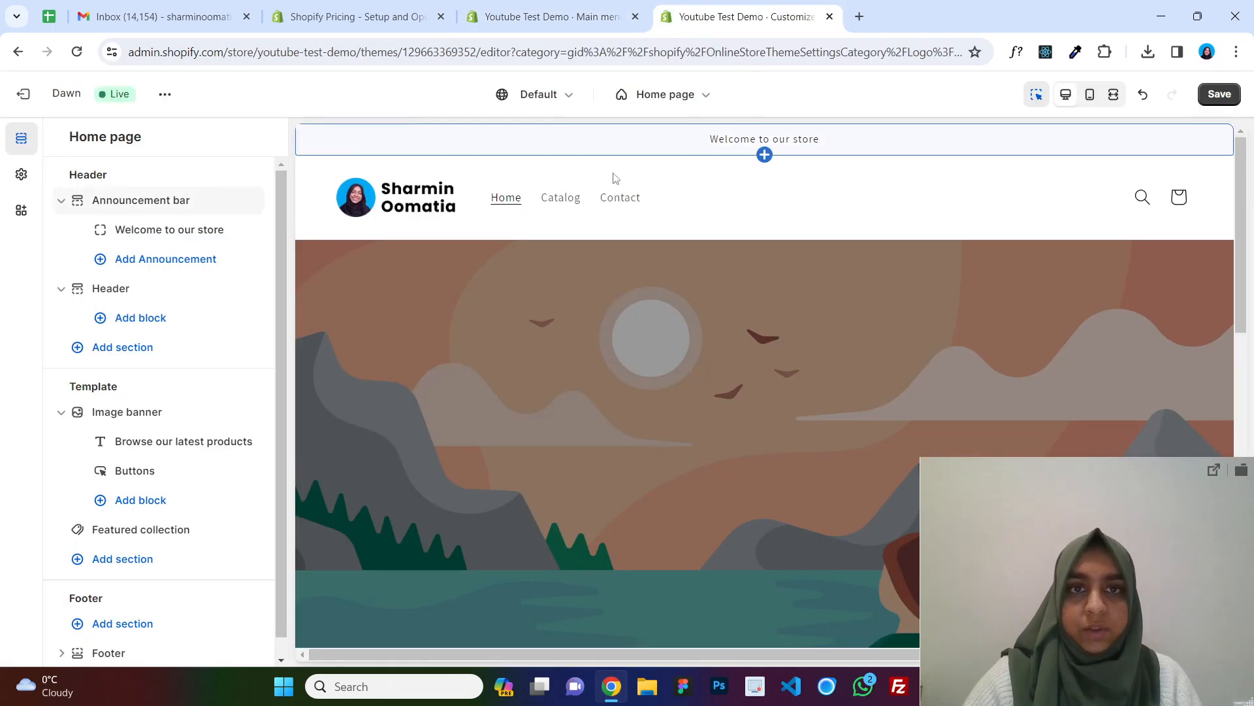
key(ctrl+shift+Tab)
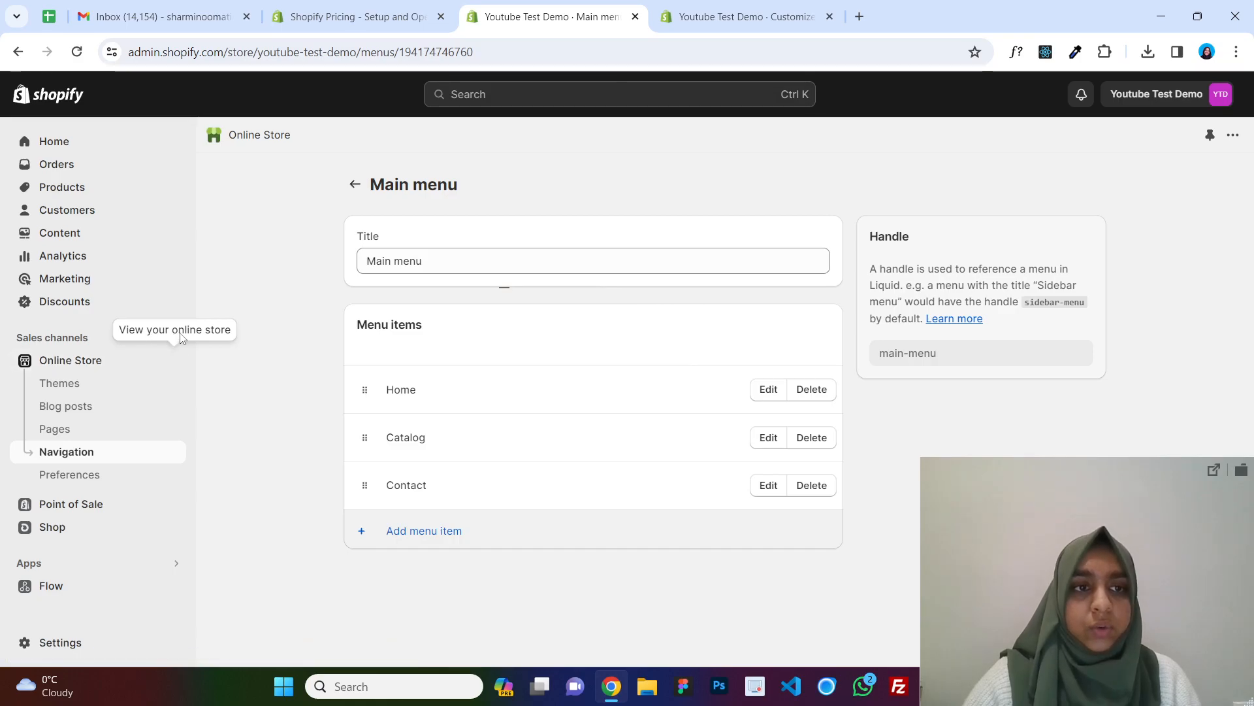
Open the online store in a new tab and reload it to view the live storefront.
click(175, 364)
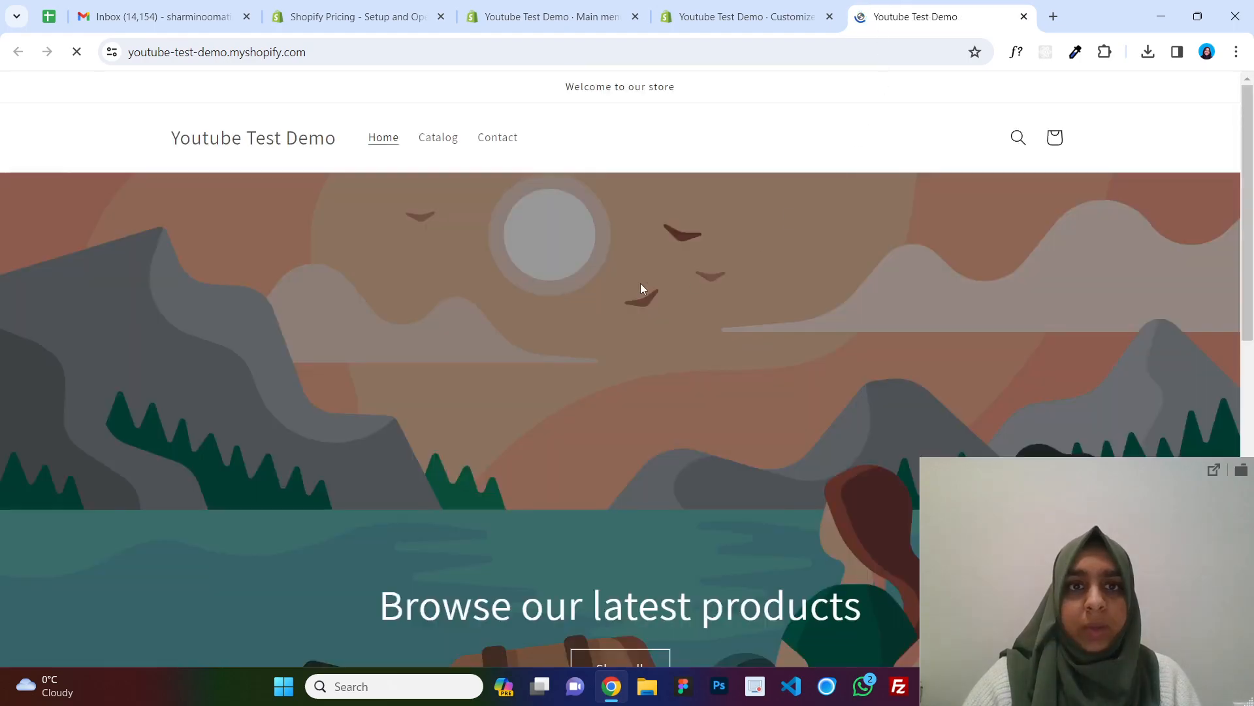
scroll(766, 241, down, 7)
scroll(766, 240, up, 6)
click(79, 54)
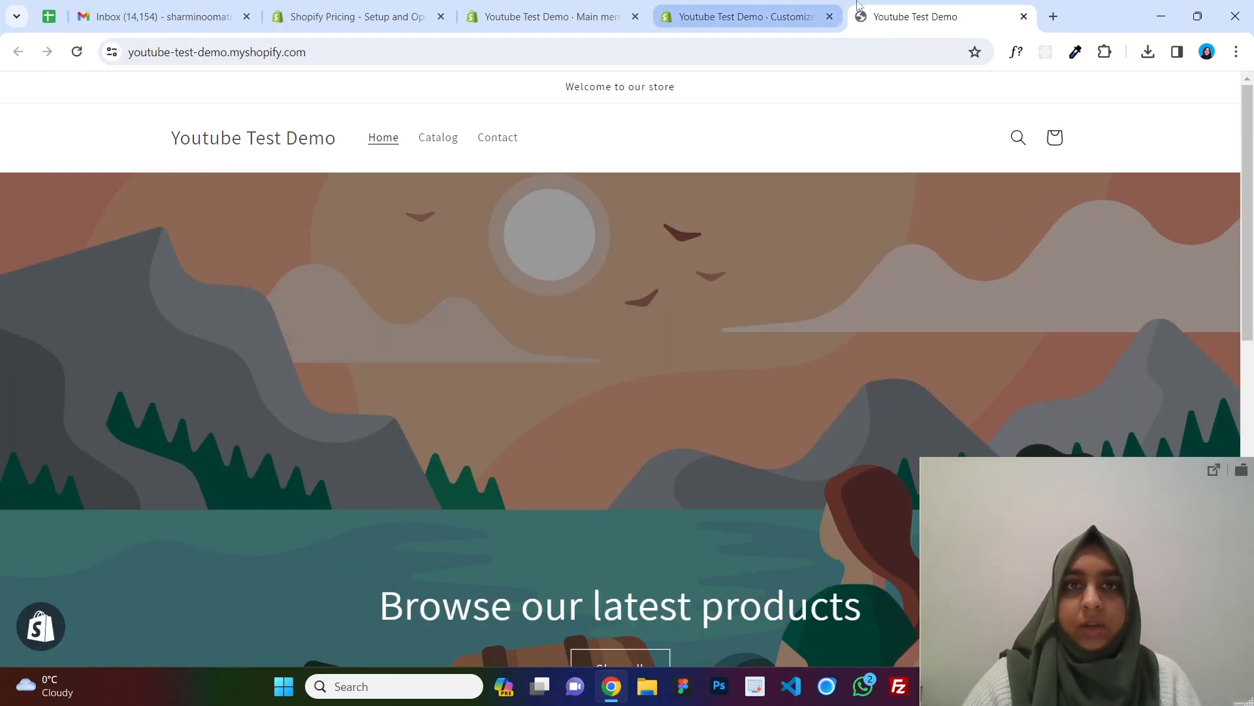
Save the theme customizer changes and reload the storefront to check the new logo.
click(774, 8)
click(1223, 96)
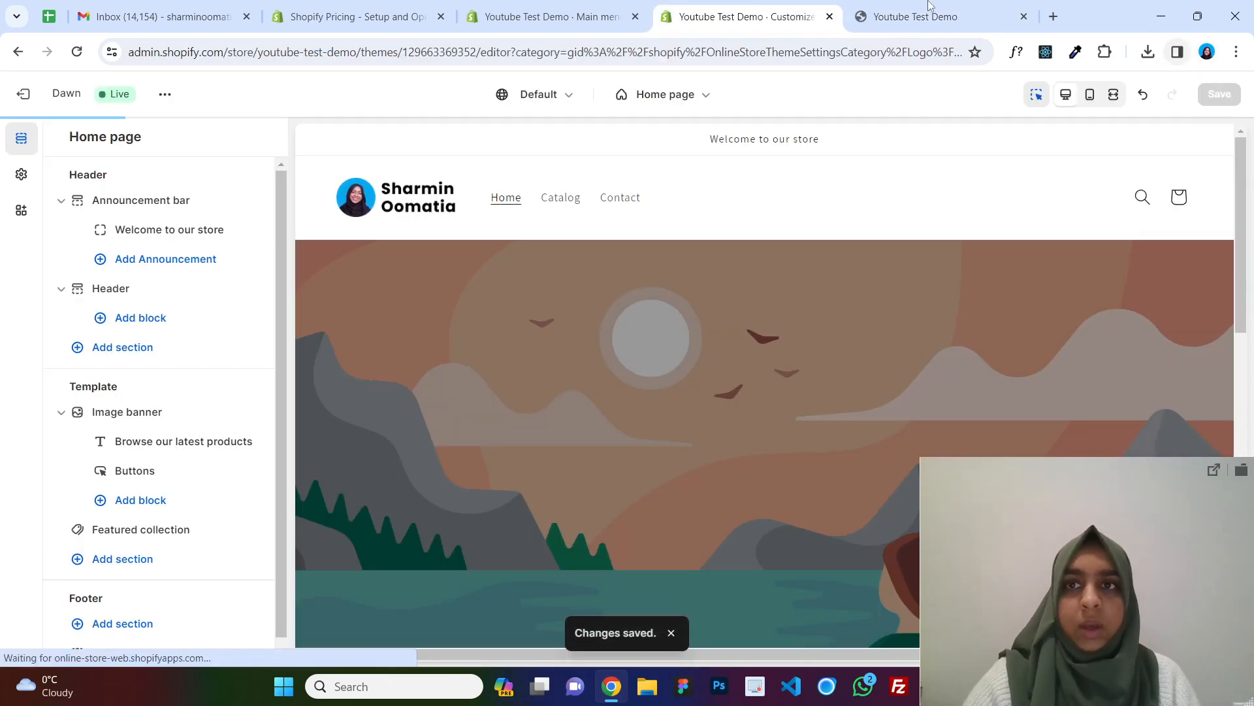
click(914, 17)
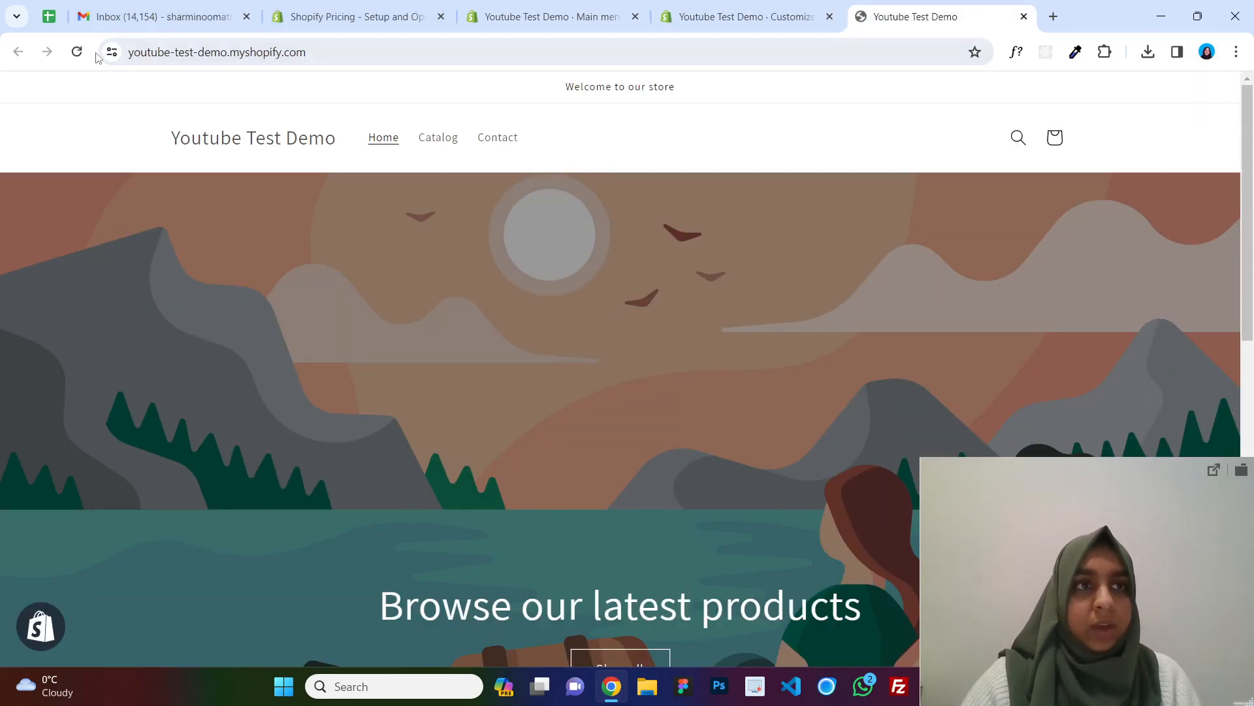
click(79, 54)
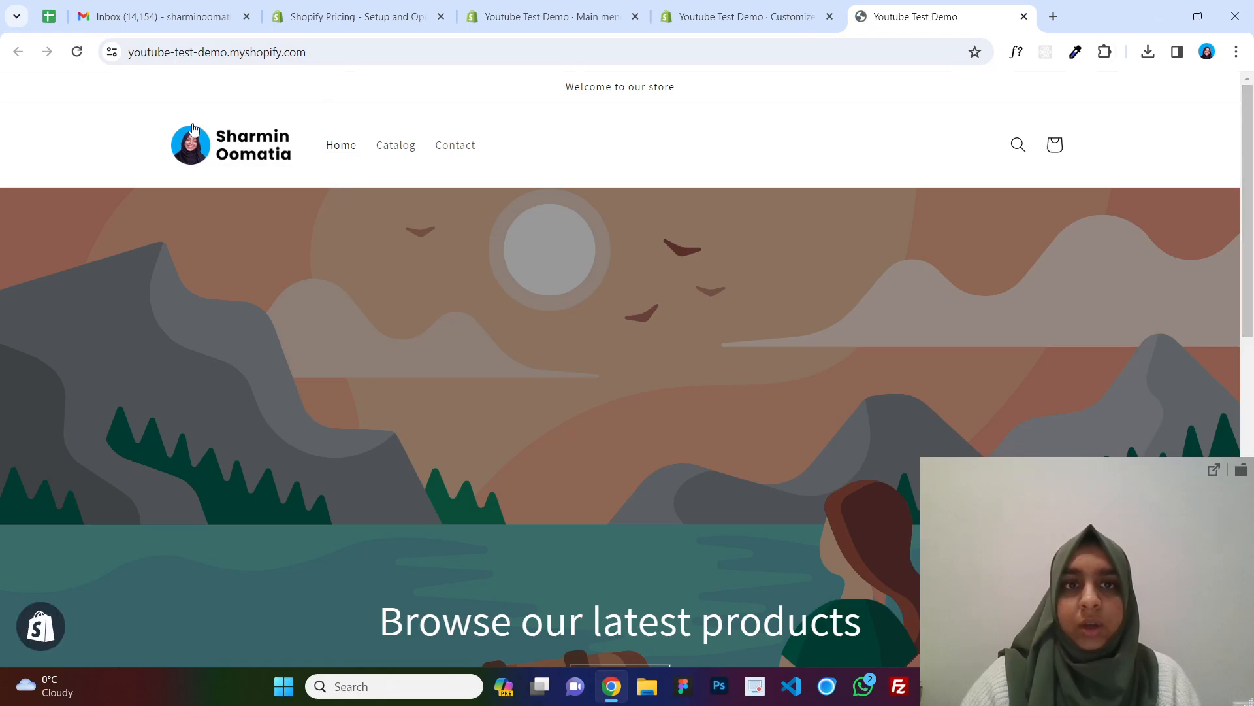
Compare the main menu items with the customizer preview and the live storefront header.
click(741, 16)
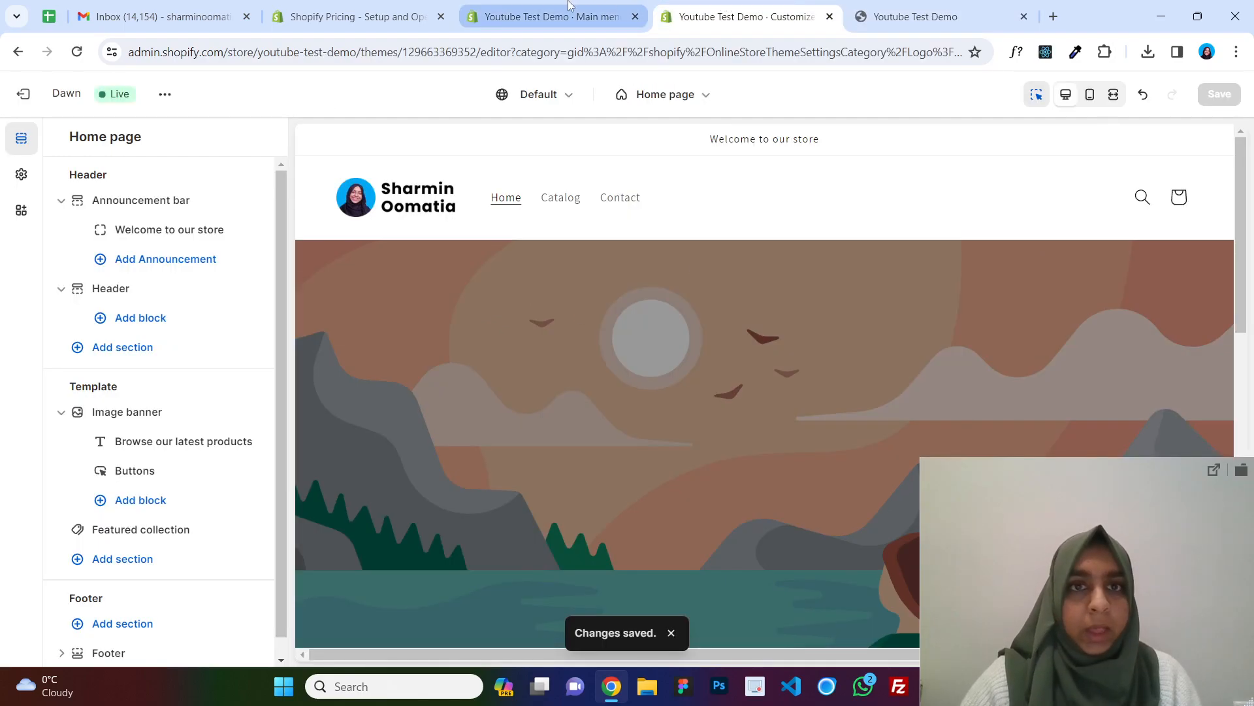
click(552, 16)
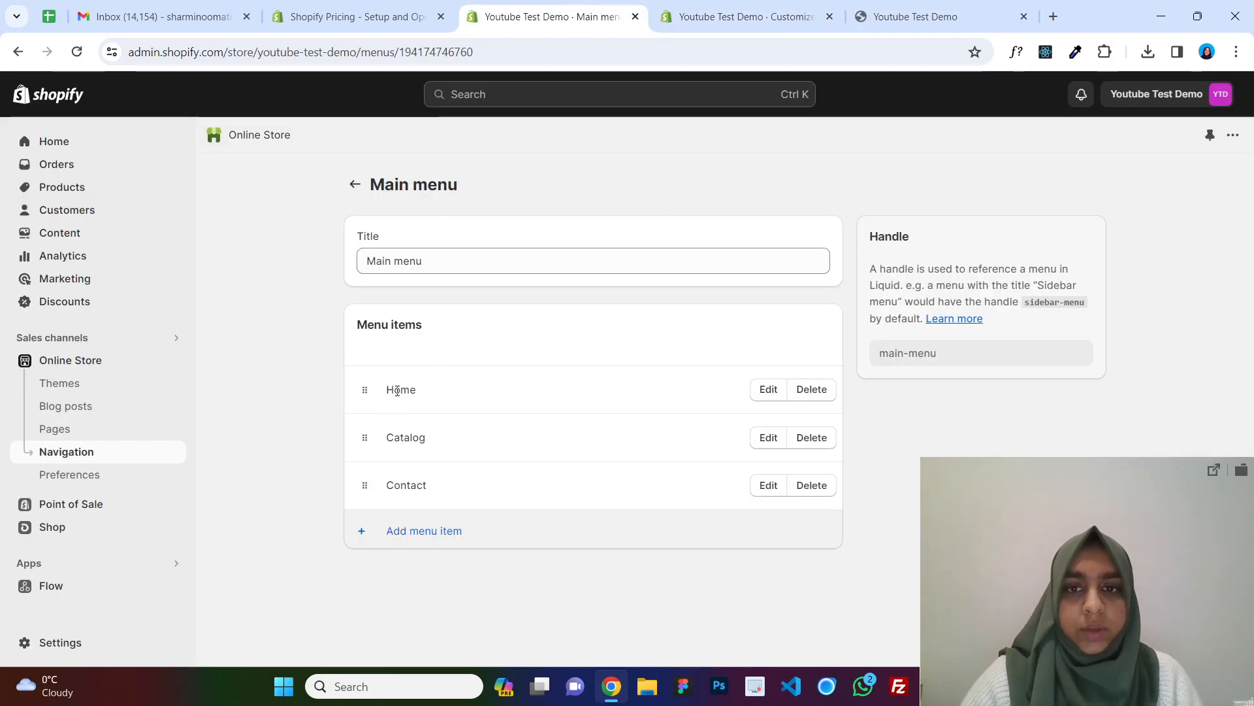
click(742, 16)
click(915, 16)
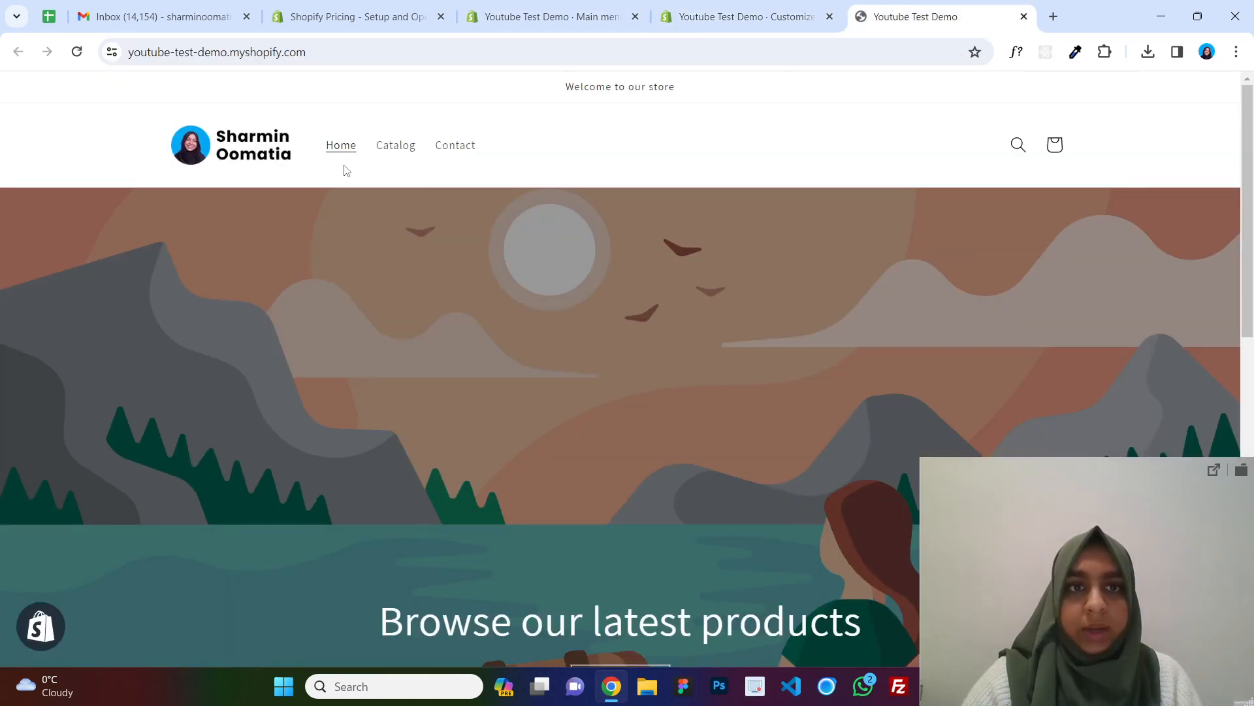
click(552, 16)
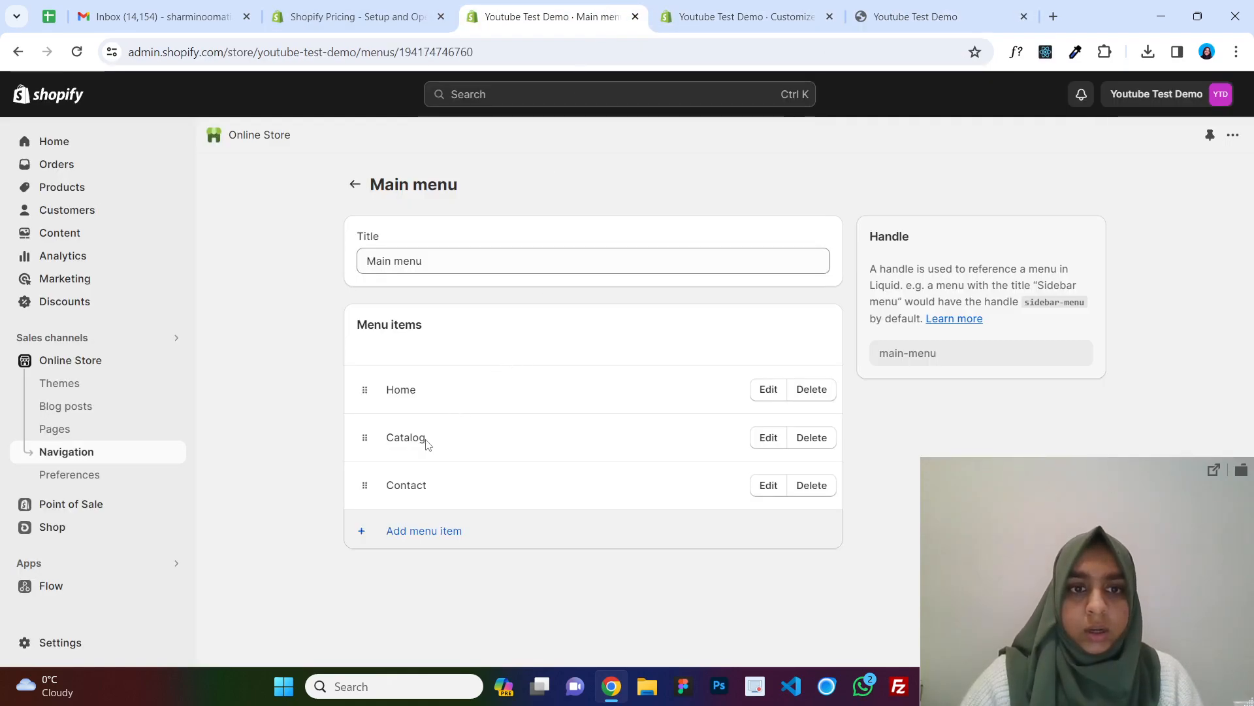
Rename the Catalog menu item to Shop, apply the change and save the main menu.
click(768, 437)
double_click(1050, 208)
text(Shop)
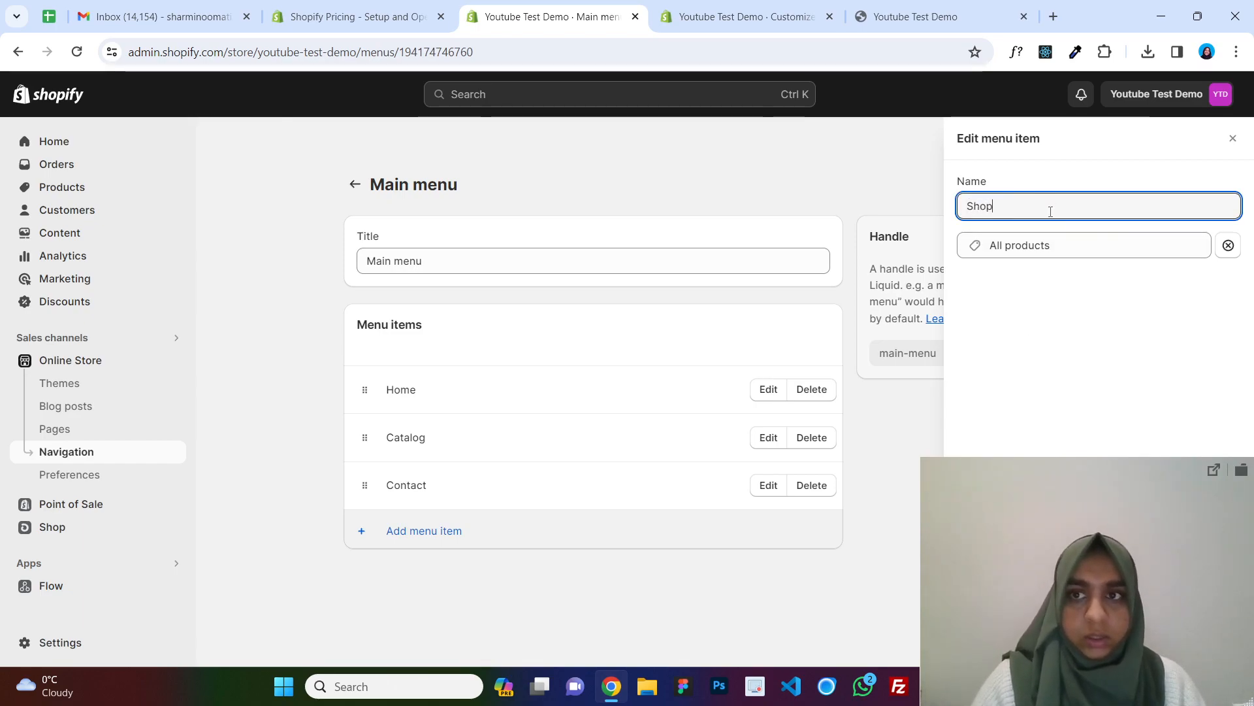
click(1115, 551)
drag(1116, 551, 1132, 440)
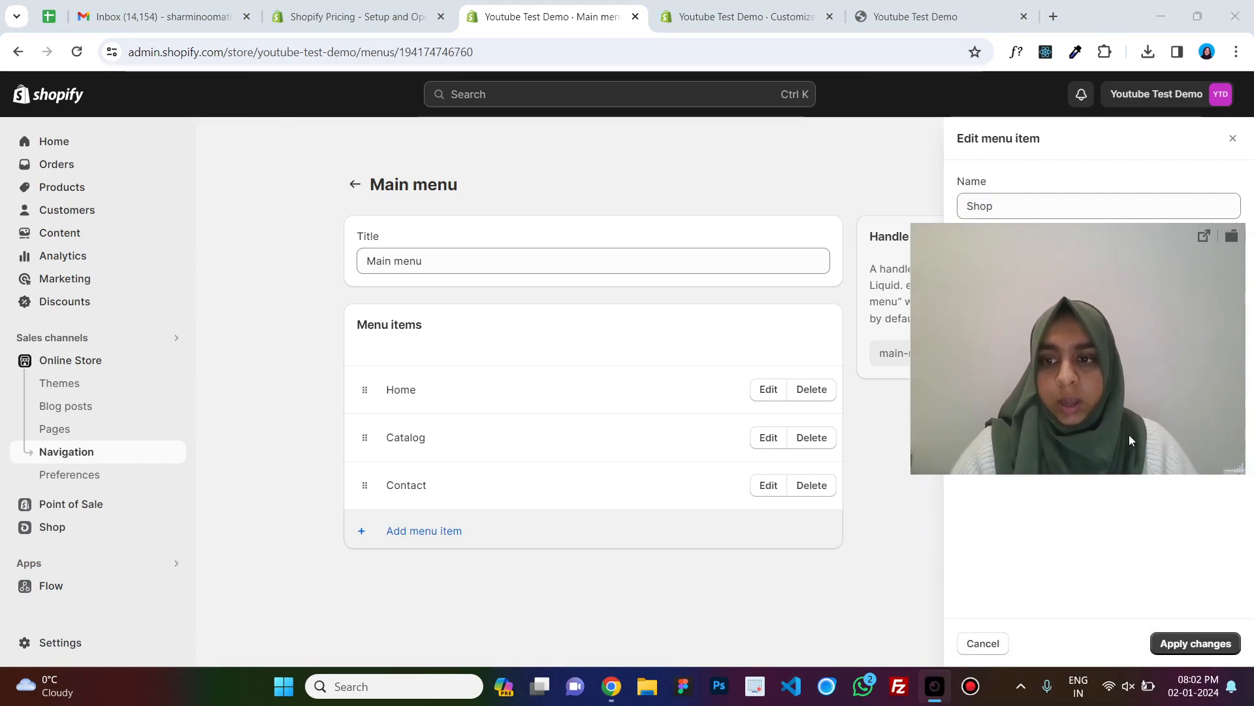
click(1191, 645)
click(1082, 95)
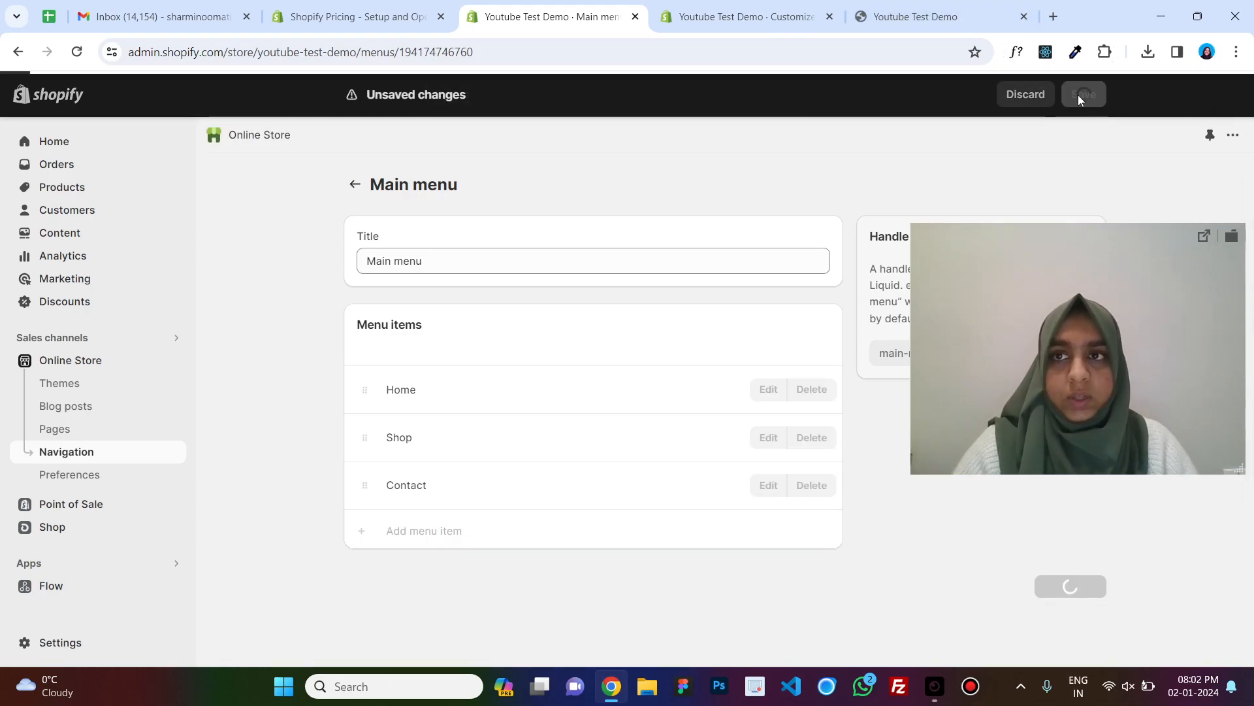
Review the updated navigation on the storefront and in the customizer.
click(915, 16)
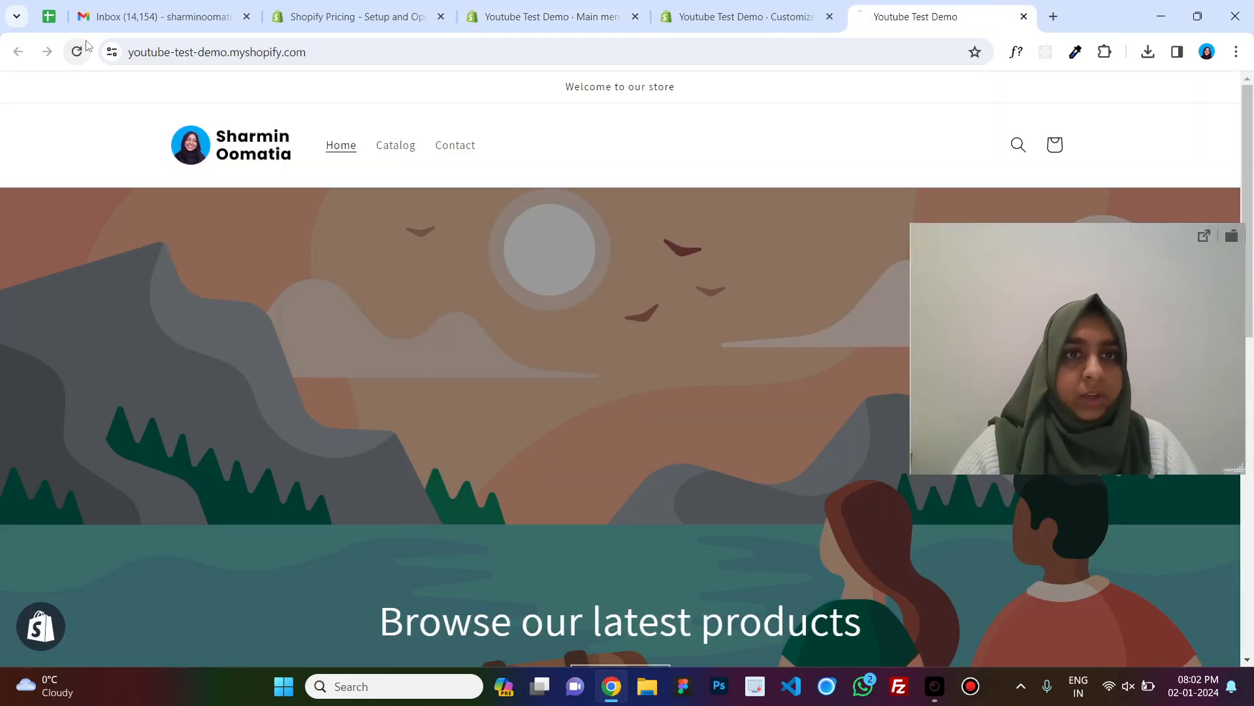
drag(1193, 452, 1114, 643)
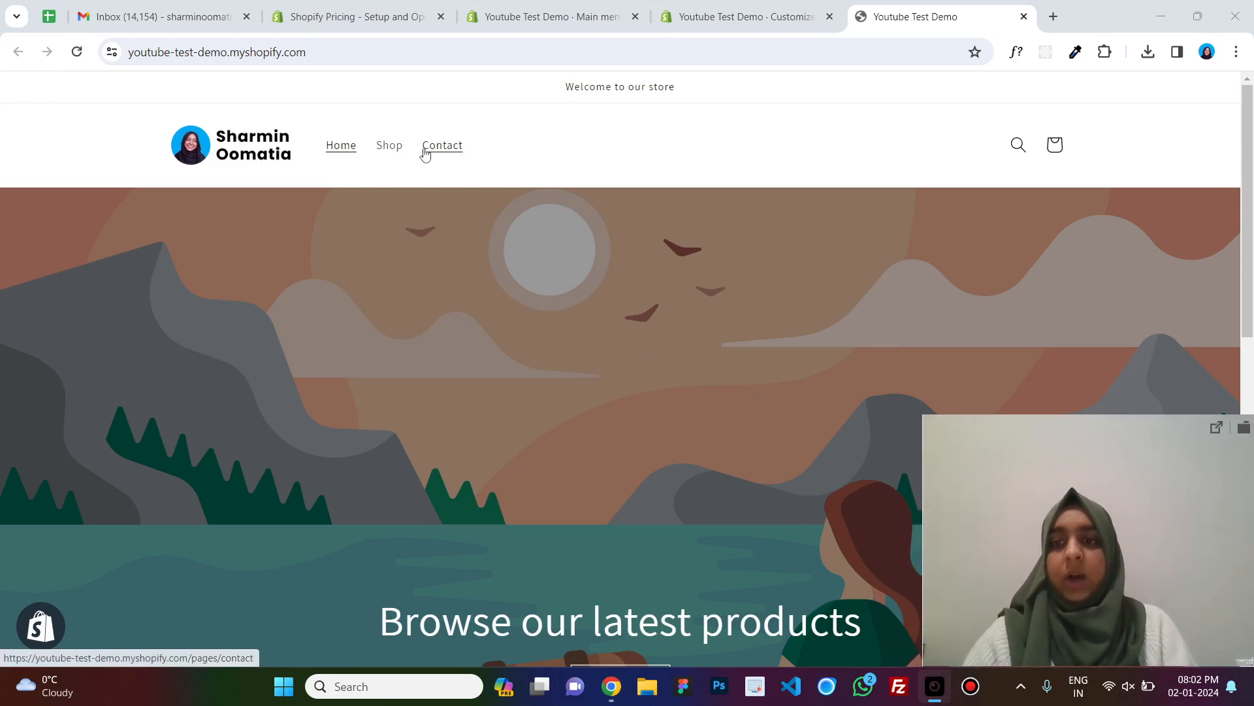
click(551, 7)
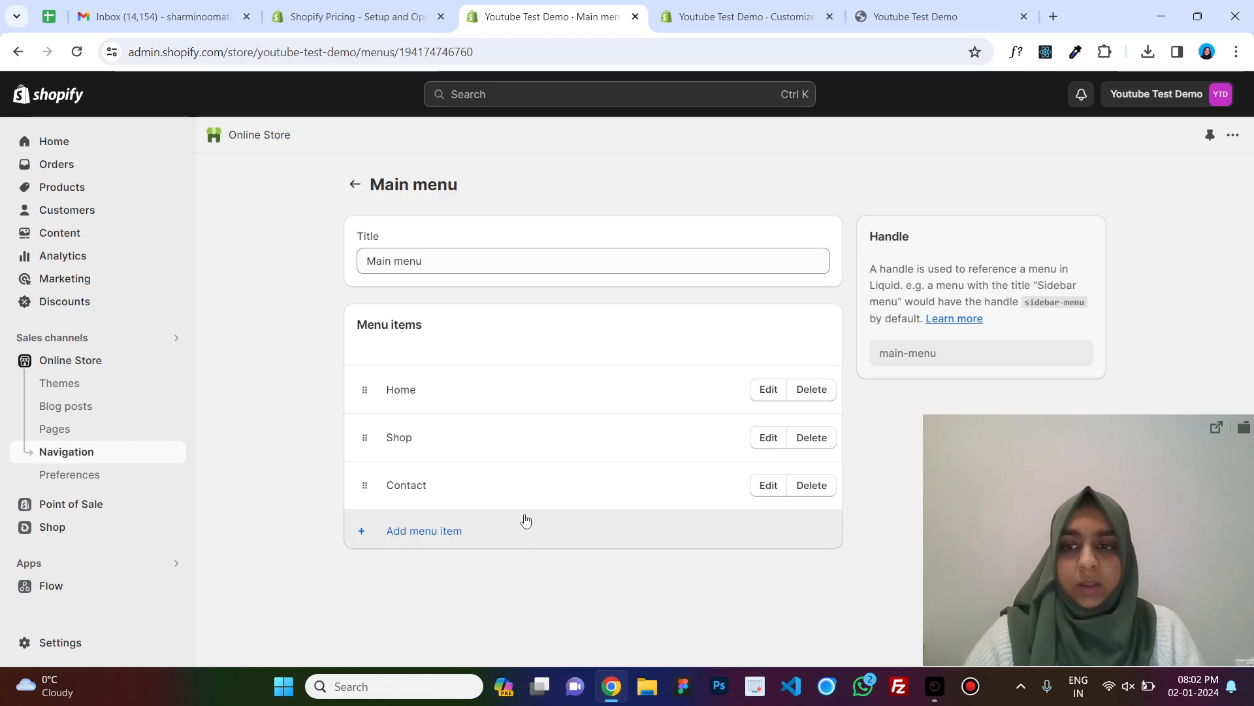
click(751, 15)
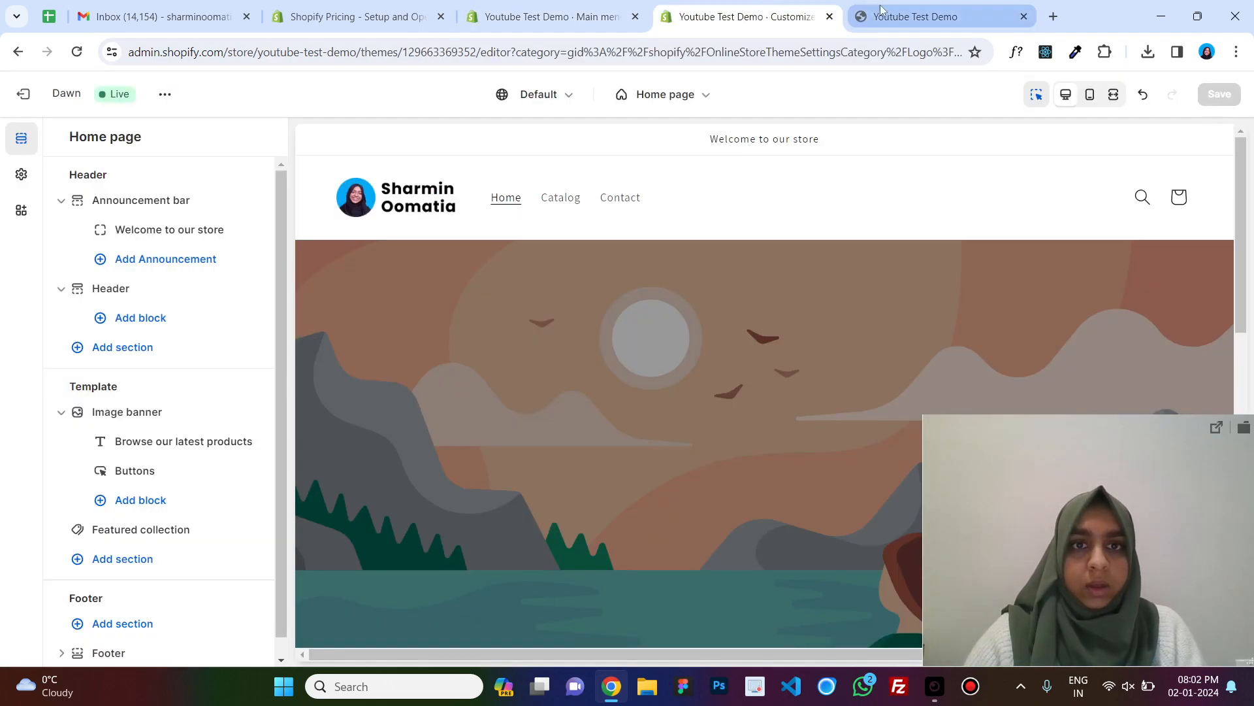
click(895, 8)
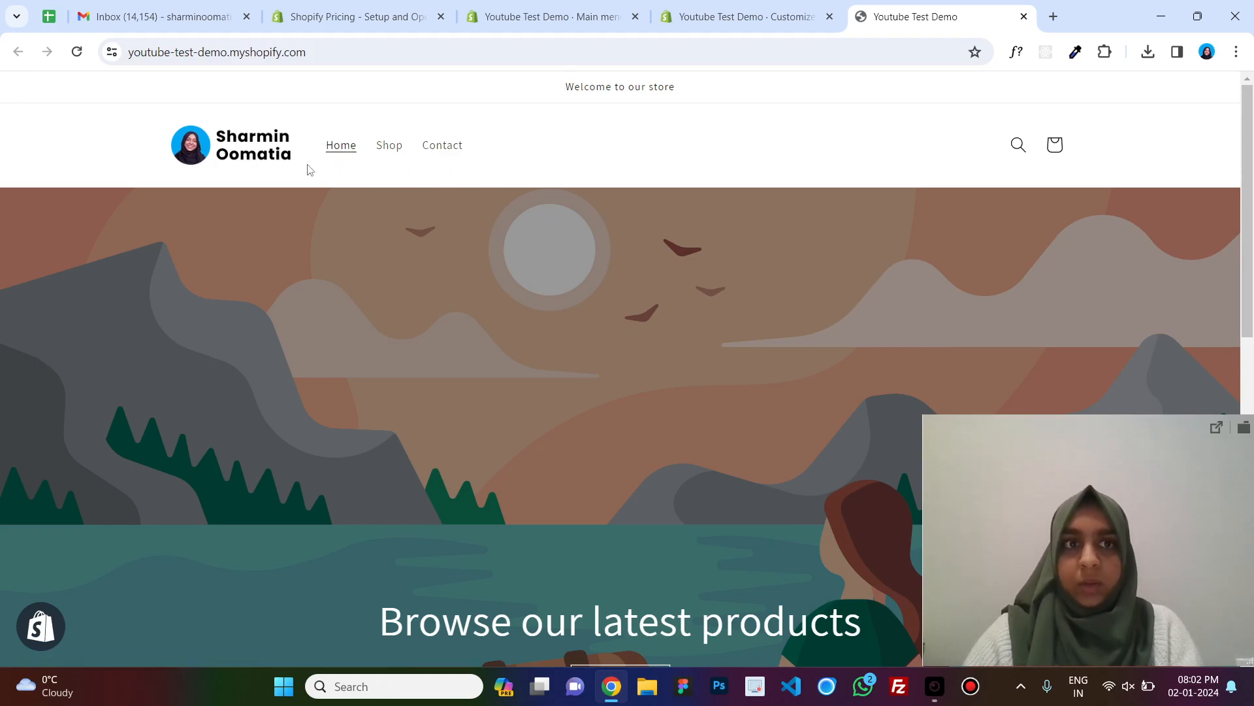
scroll(650, 257, down, 2)
Upload walkator-dwigDz0t6TY-unsplash from Downloads and set it as the image banner's first image.
click(745, 17)
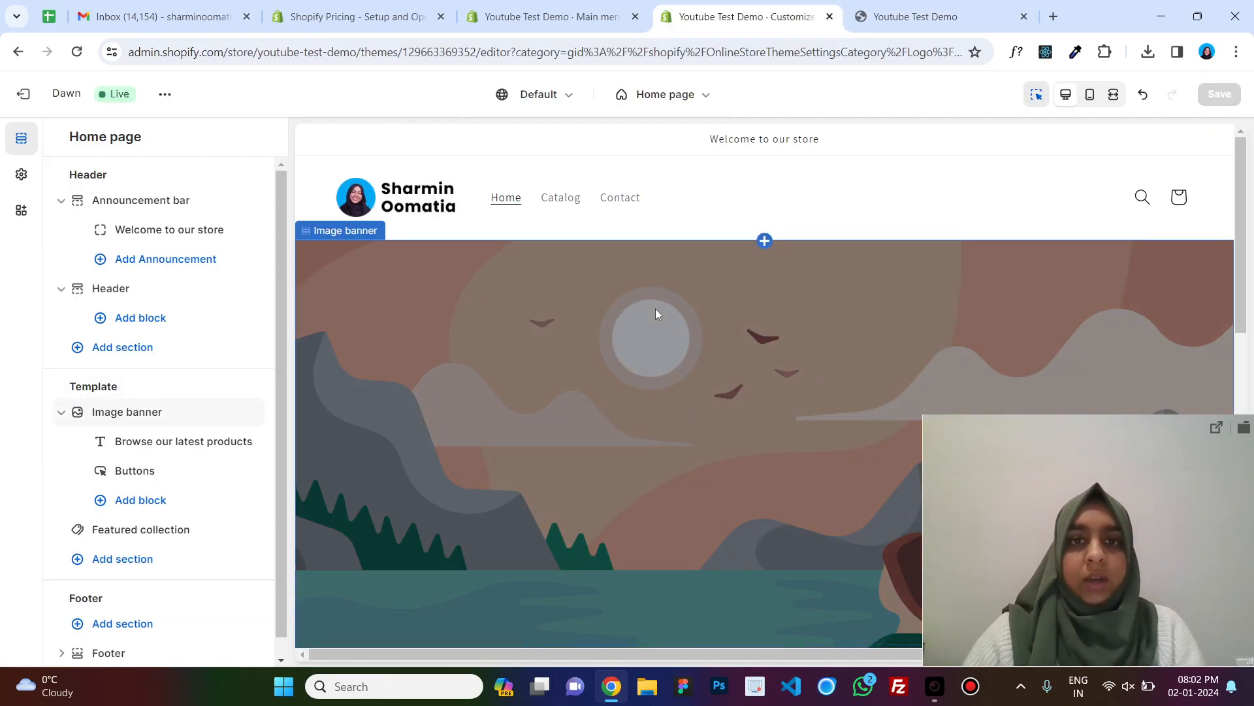
scroll(656, 308, down, 1)
scroll(564, 316, down, 1)
click(496, 246)
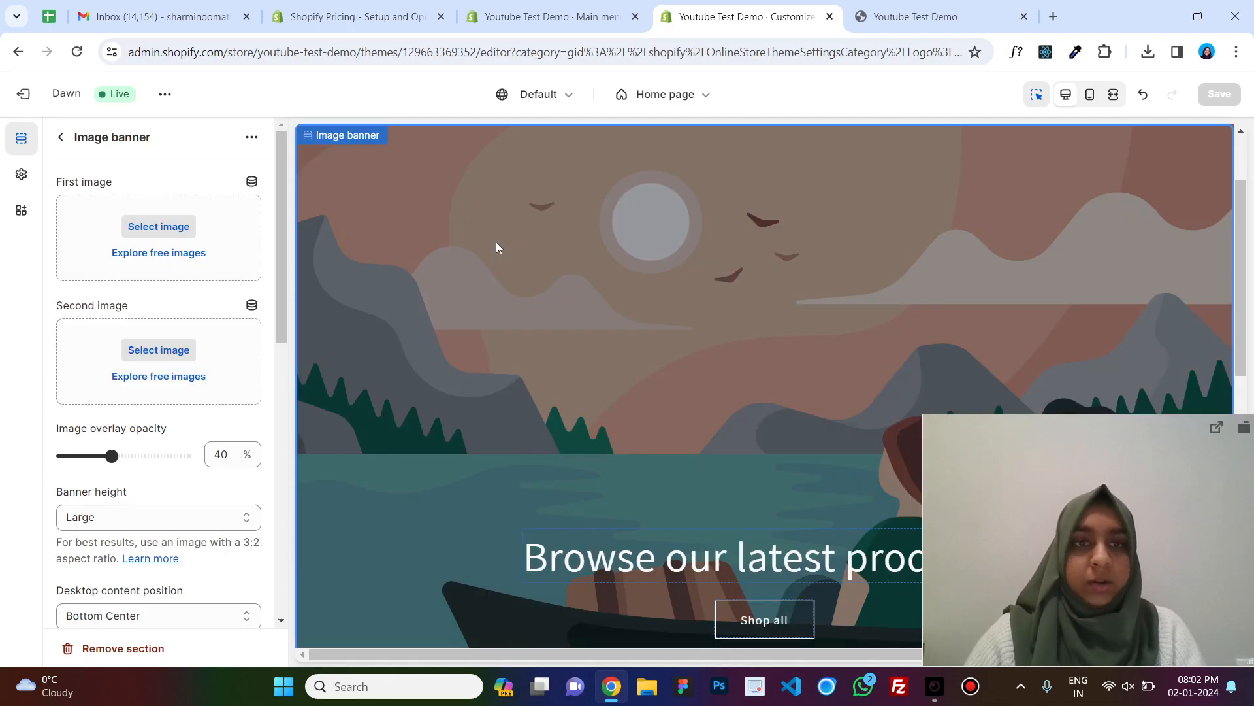
click(159, 226)
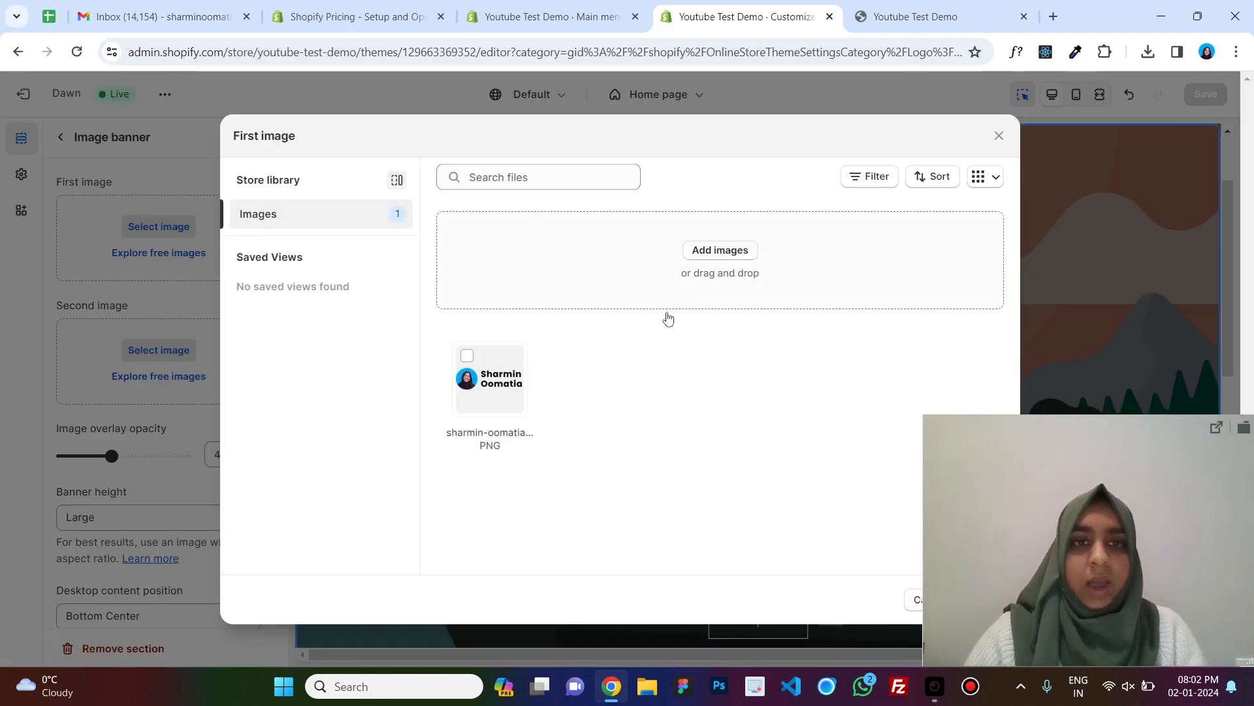
click(751, 250)
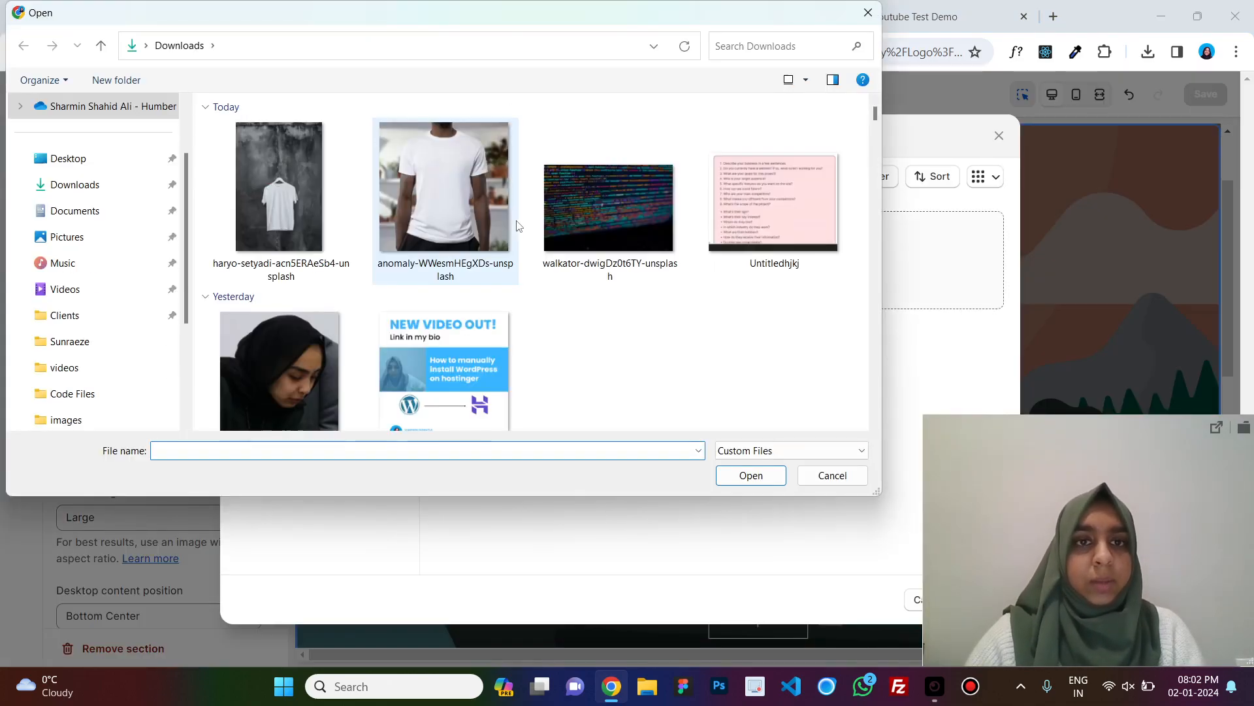
click(608, 262)
click(751, 475)
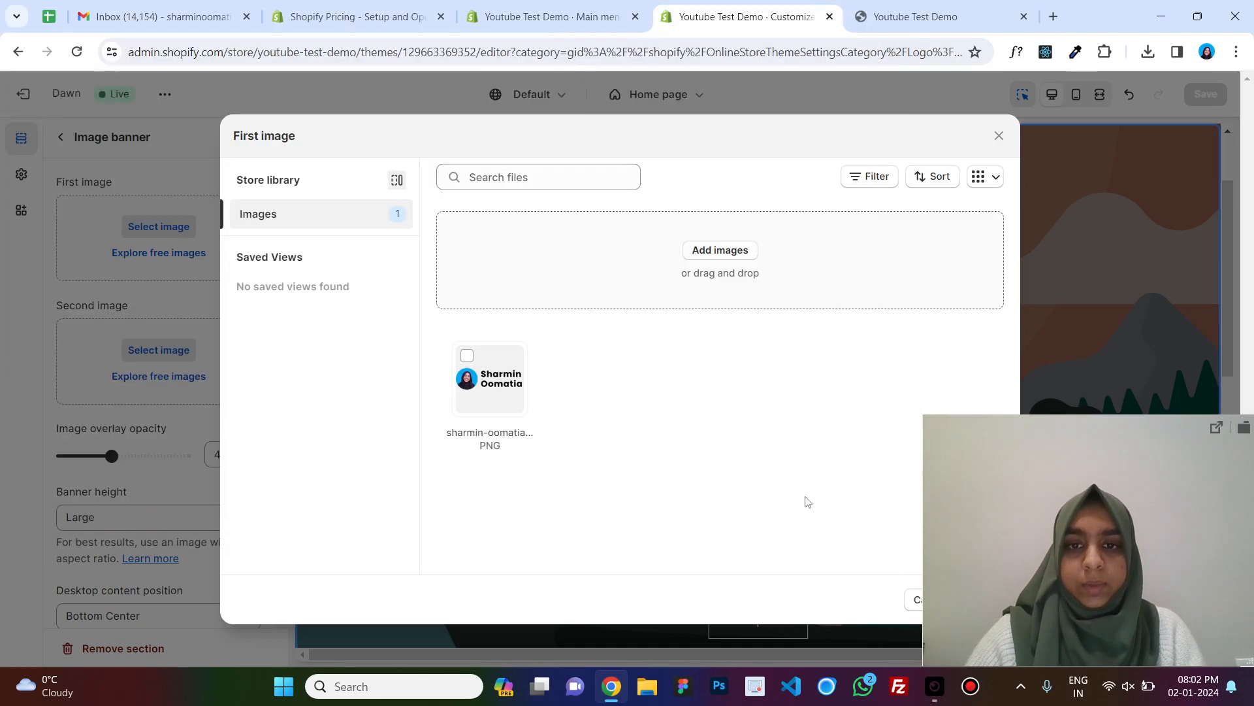
drag(1079, 554, 1070, 427)
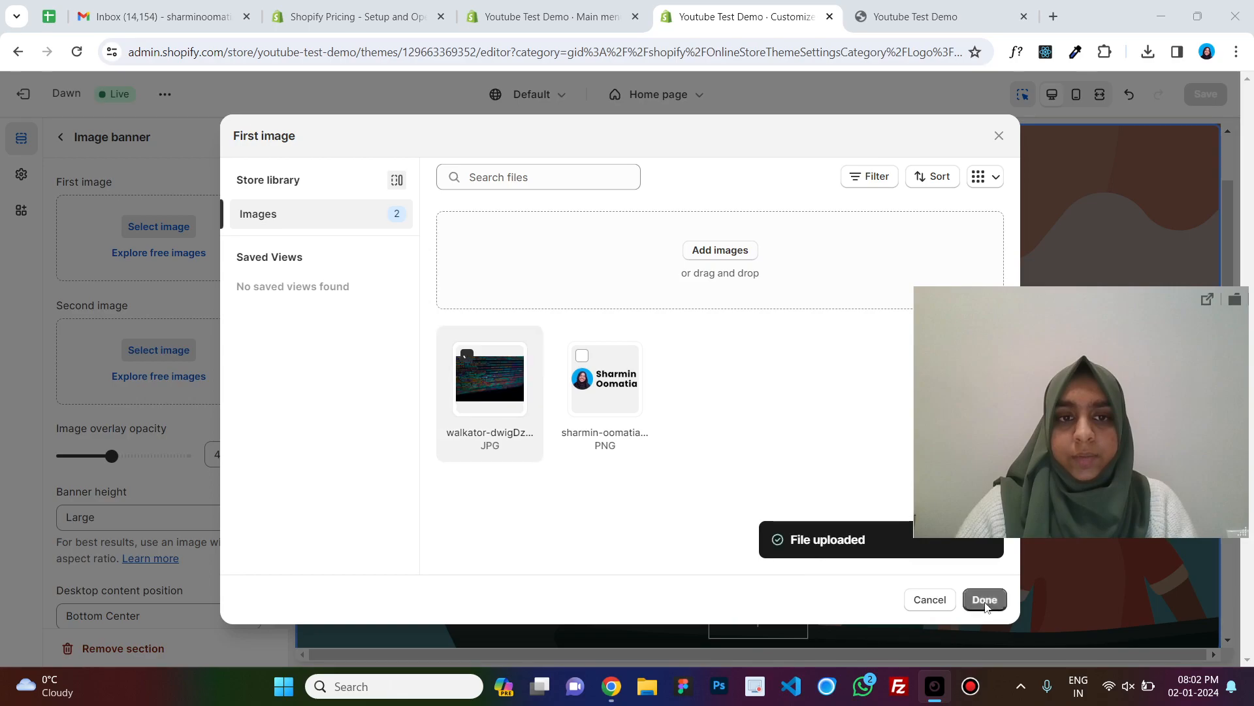
click(998, 607)
drag(1089, 456, 1092, 571)
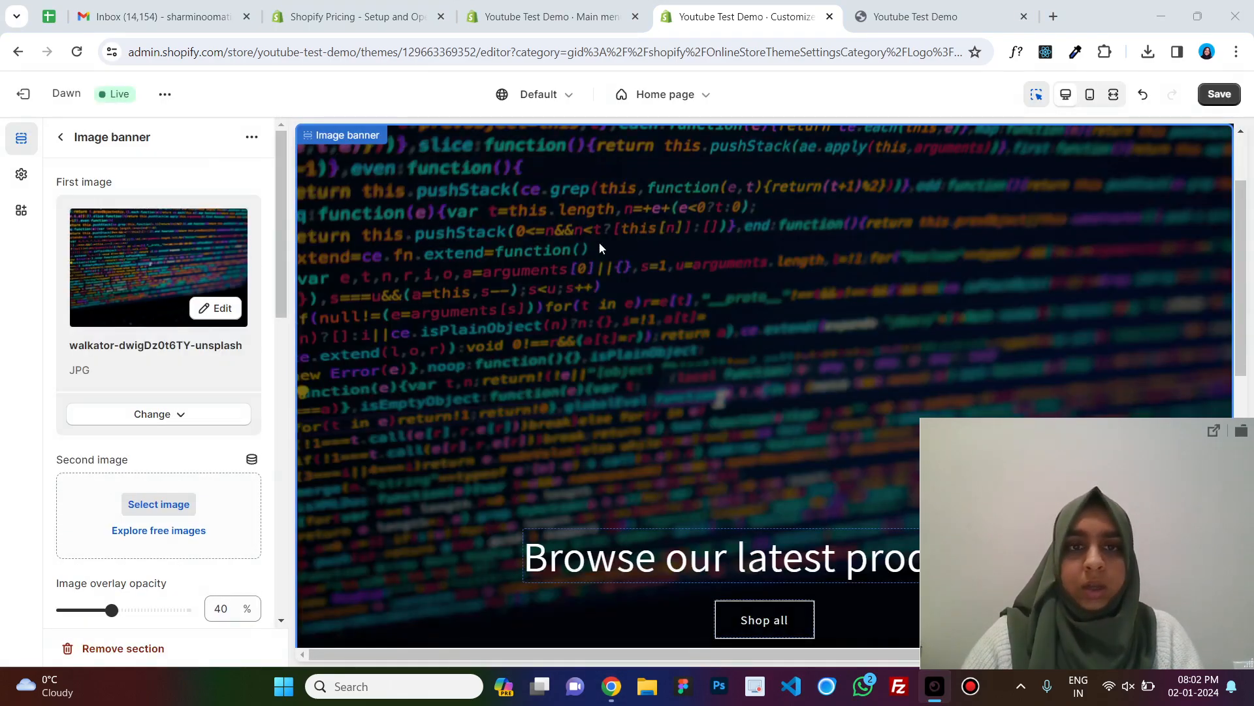
Examine the banner's Buttons block link settings, then return to the home page sections list.
scroll(599, 242, down, 5)
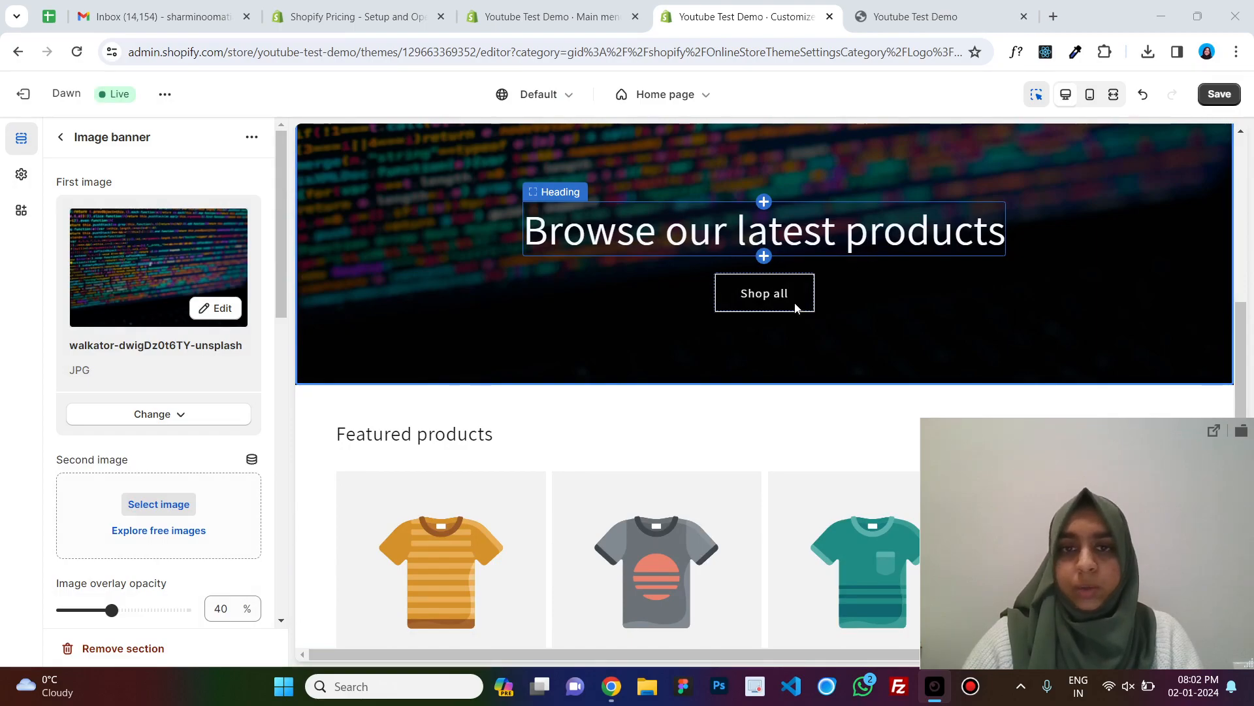
click(760, 301)
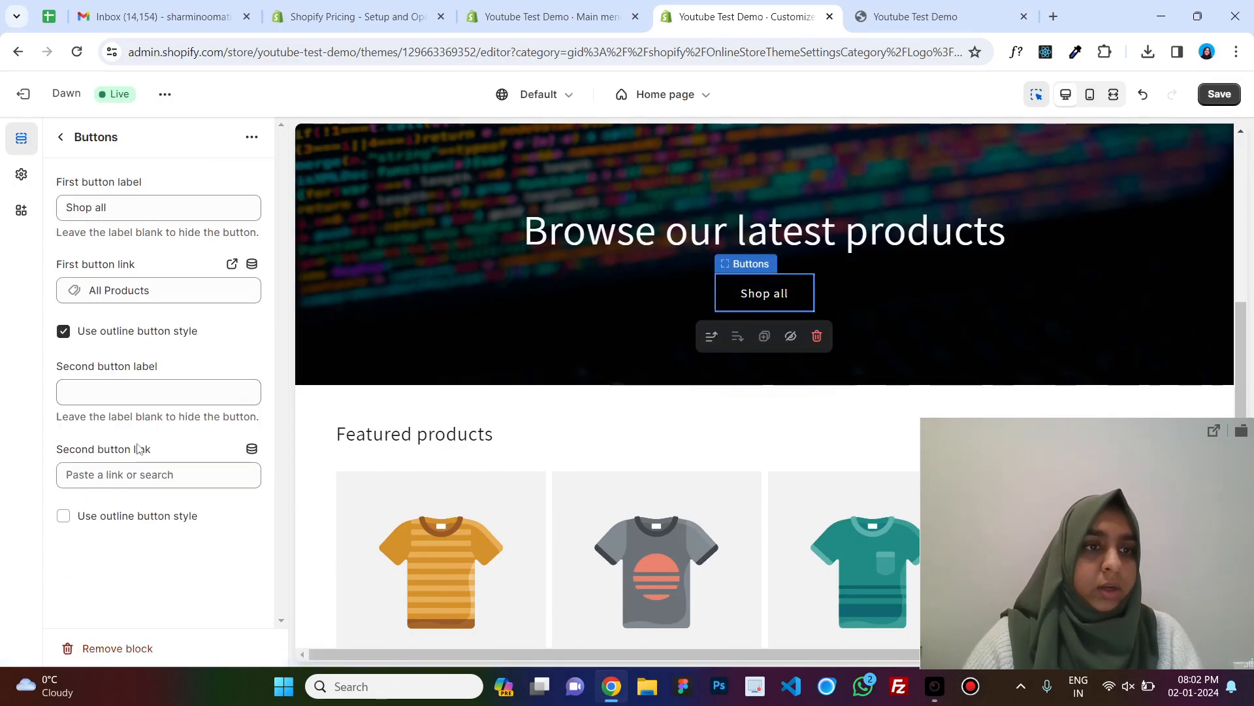
click(131, 475)
click(149, 552)
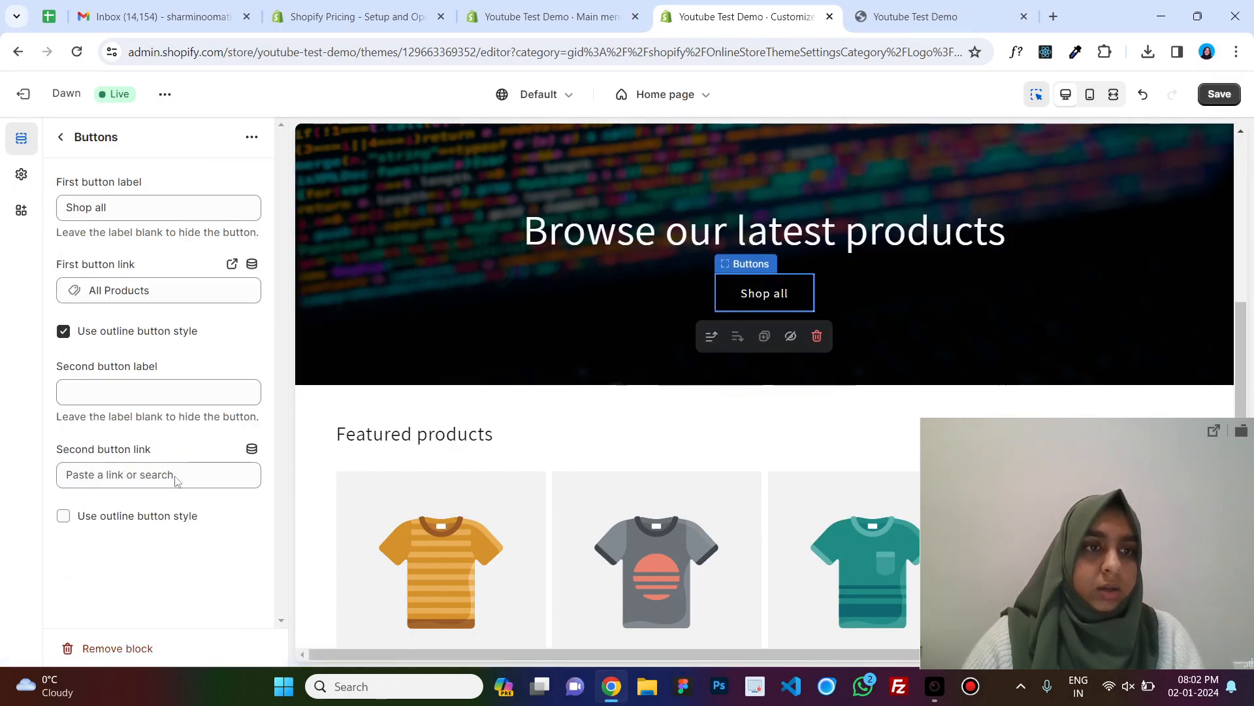
click(122, 291)
click(122, 324)
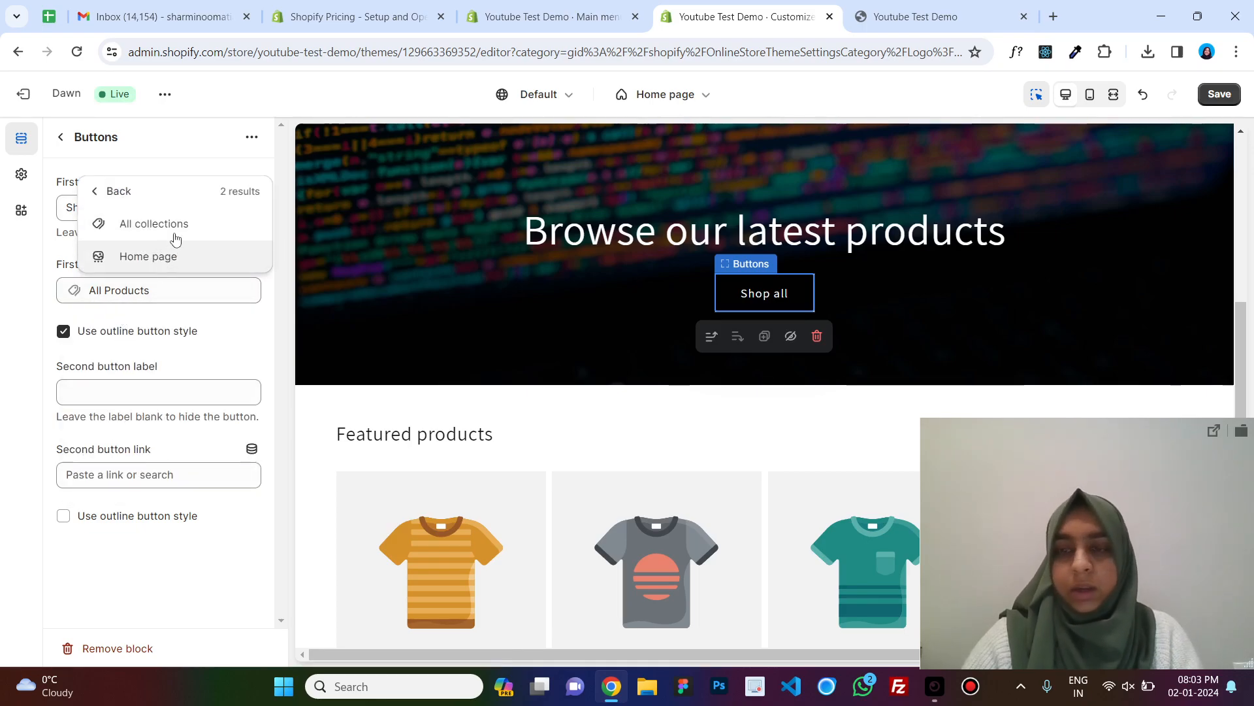
click(98, 190)
click(61, 137)
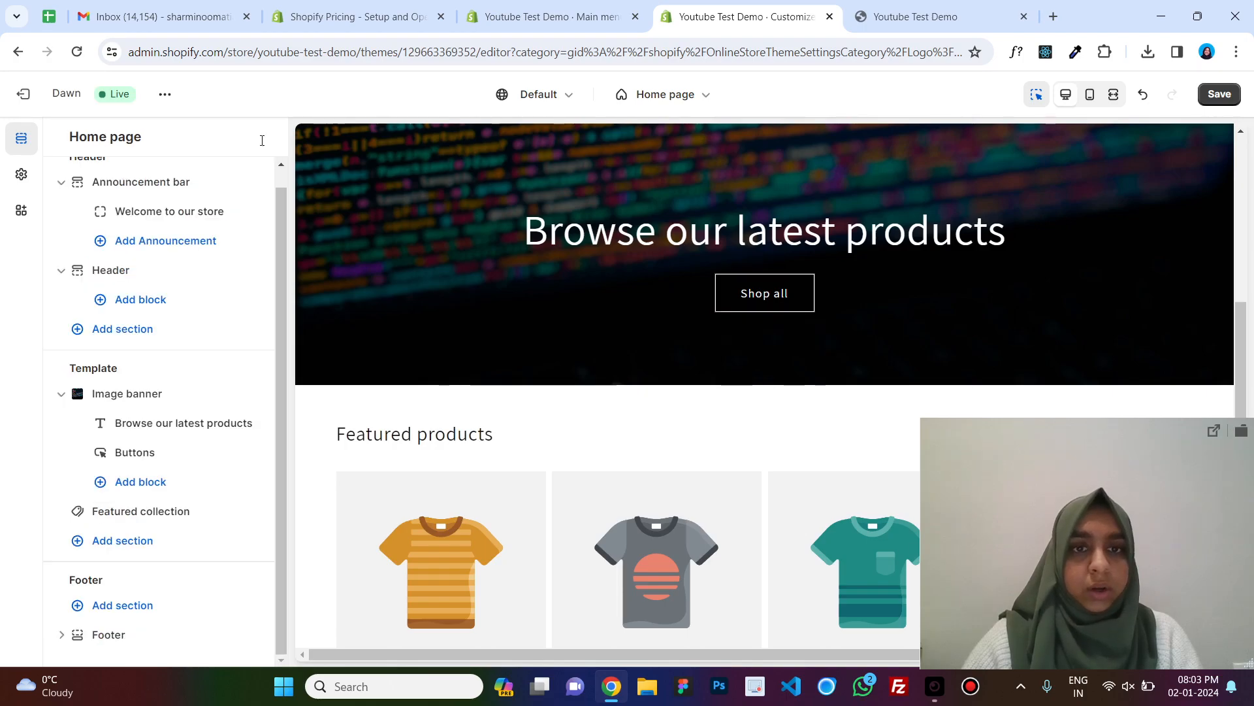
scroll(934, 223, down, 5)
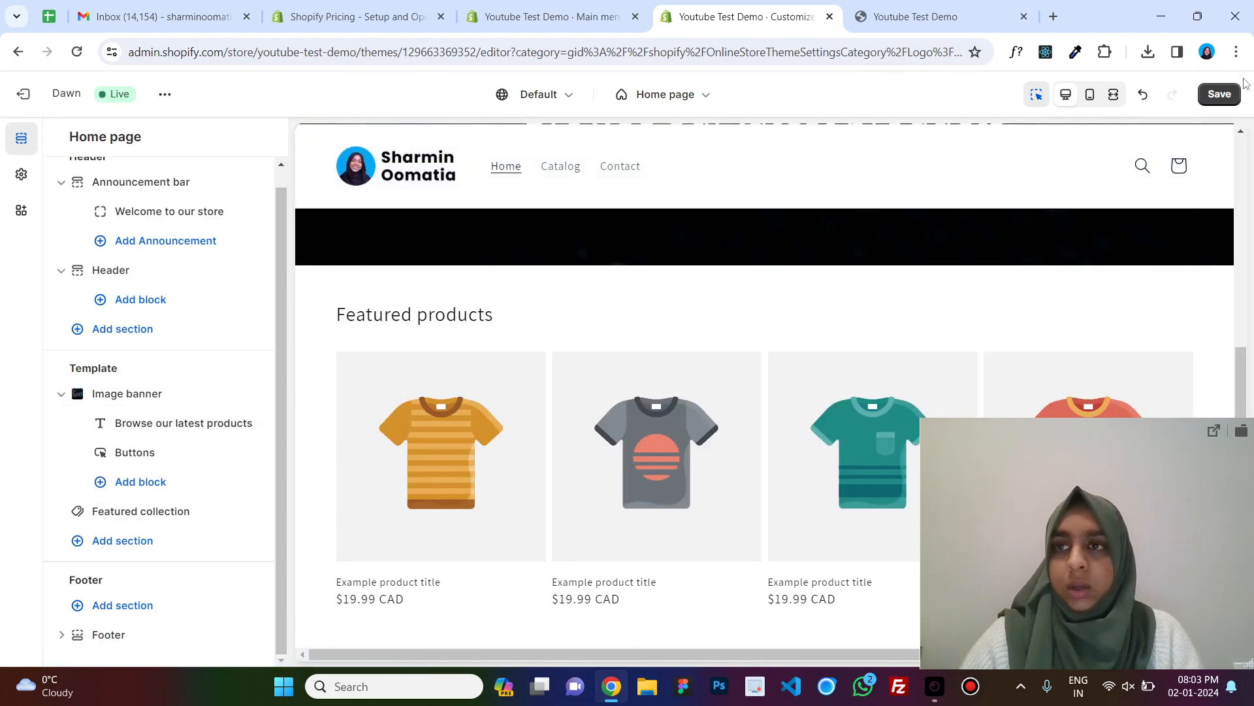
Reload the storefront, scroll through the new banner and open the Shop all products page.
click(914, 17)
click(79, 51)
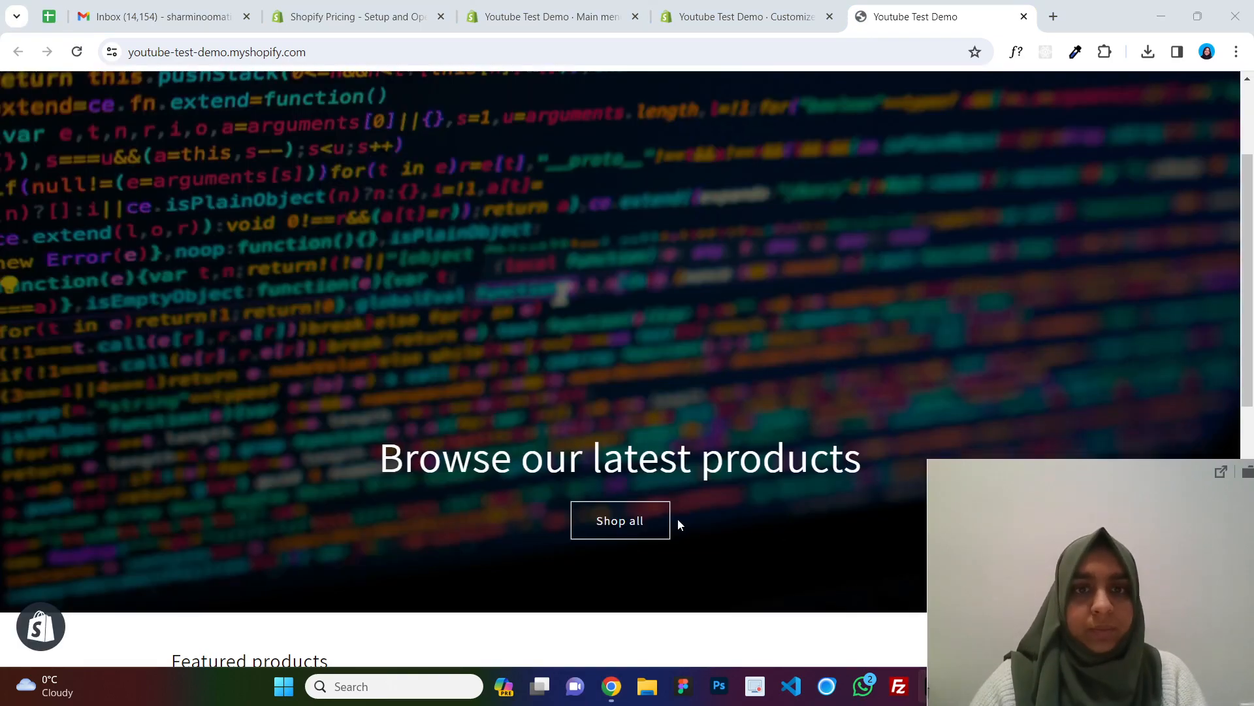
scroll(677, 519, up, 3)
scroll(653, 392, down, 5)
scroll(653, 380, up, 5)
scroll(627, 366, down, 10)
scroll(627, 363, up, 5)
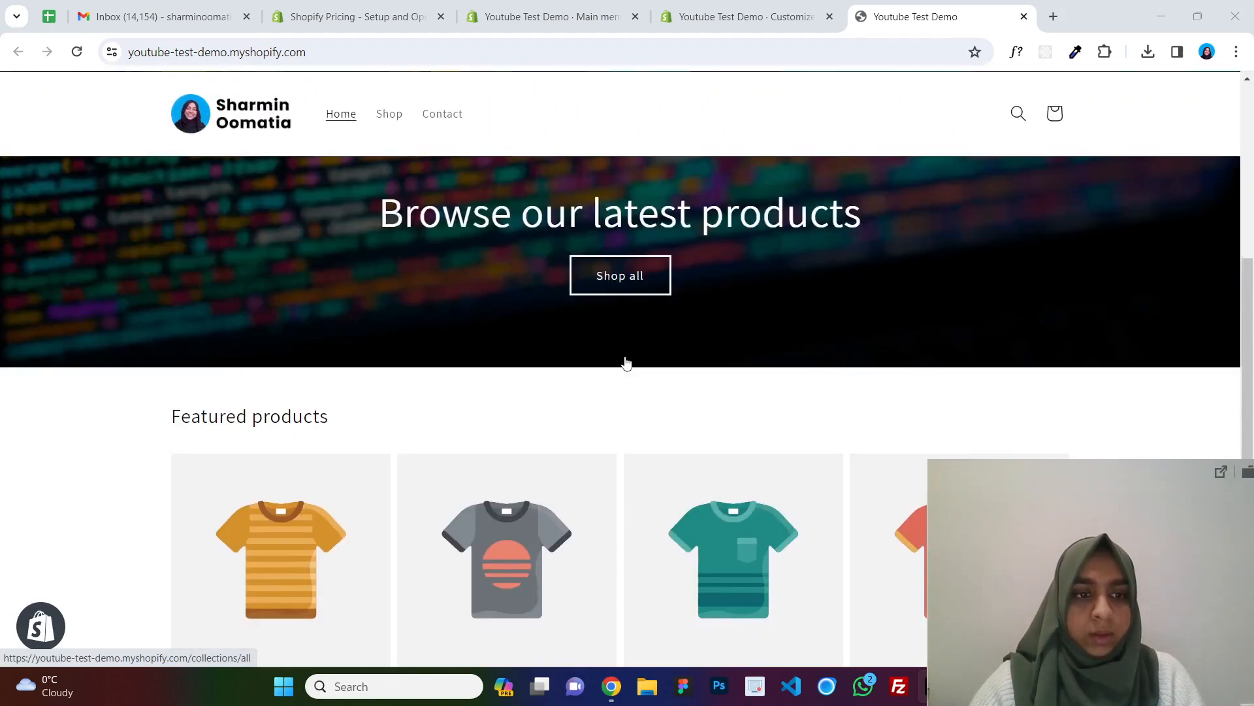
click(637, 439)
scroll(653, 405, down, 3)
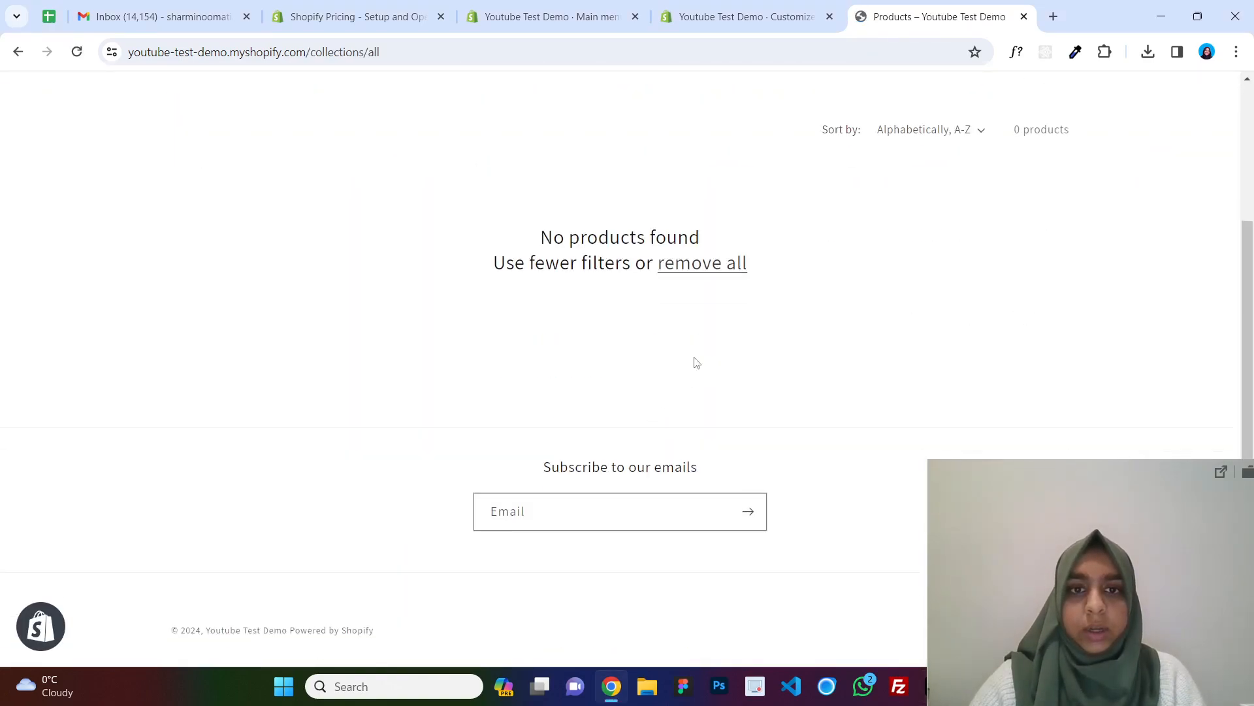
scroll(705, 346, up, 3)
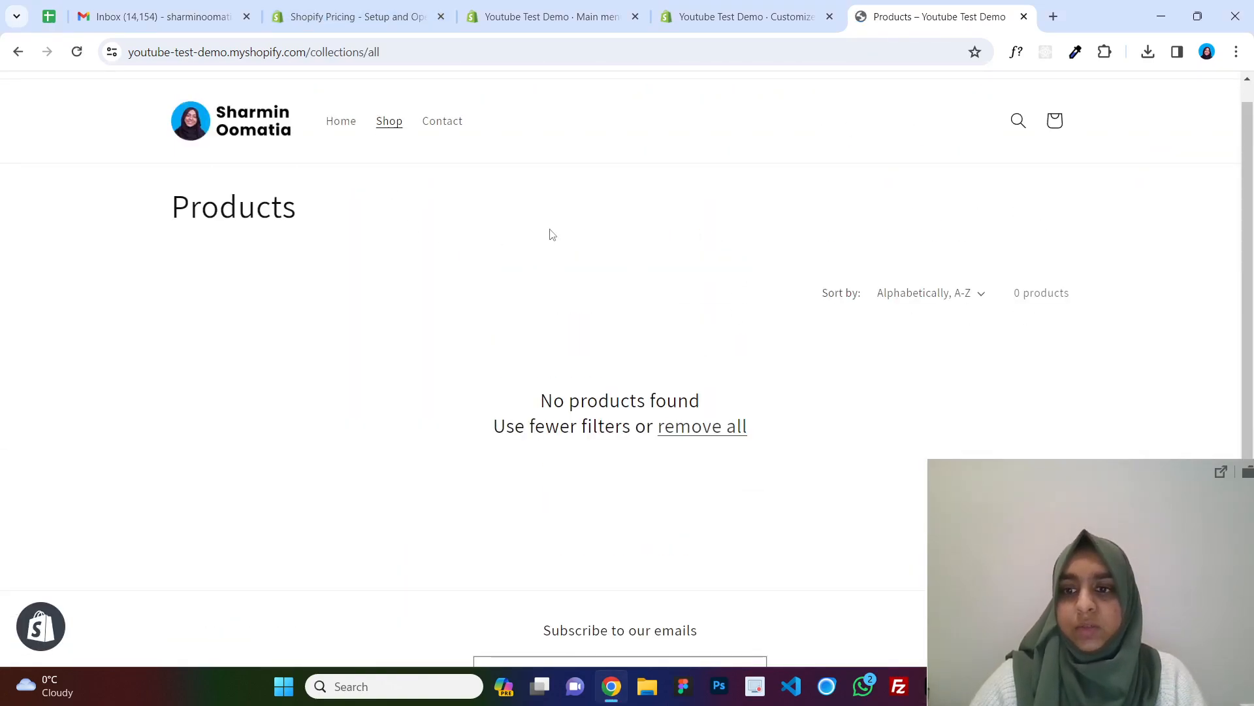
Return to the storefront home page and examine the featured products section.
click(18, 51)
scroll(741, 197, down, 2)
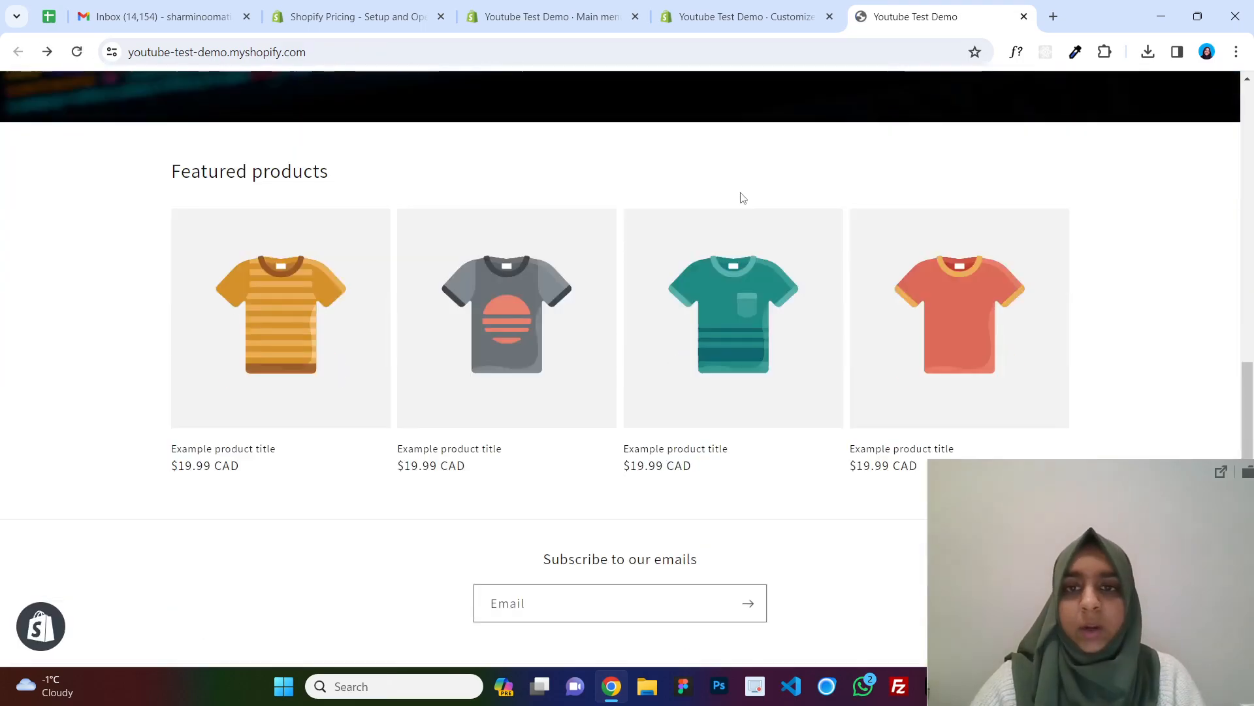
triple_click(210, 169)
drag(258, 209, 1190, 322)
click(1190, 322)
drag(143, 180, 953, 379)
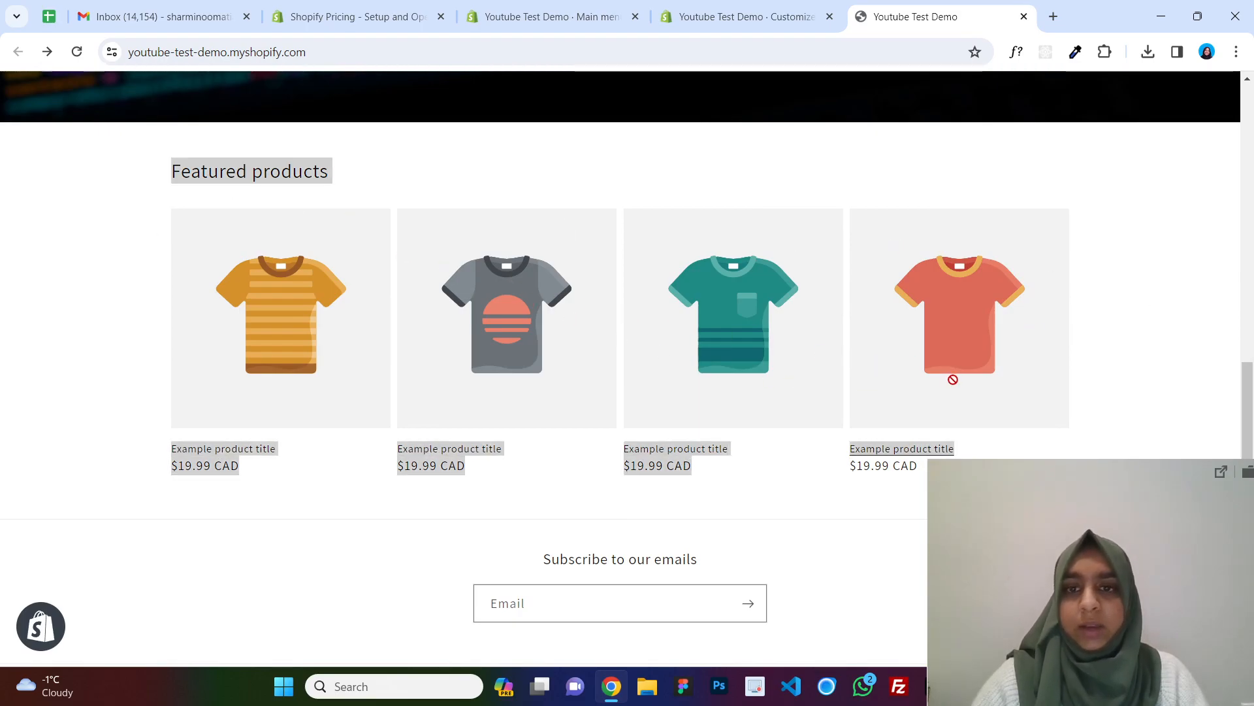
Leave the storefront and open the Products section of the store admin.
click(1060, 376)
scroll(1091, 377, down, 2)
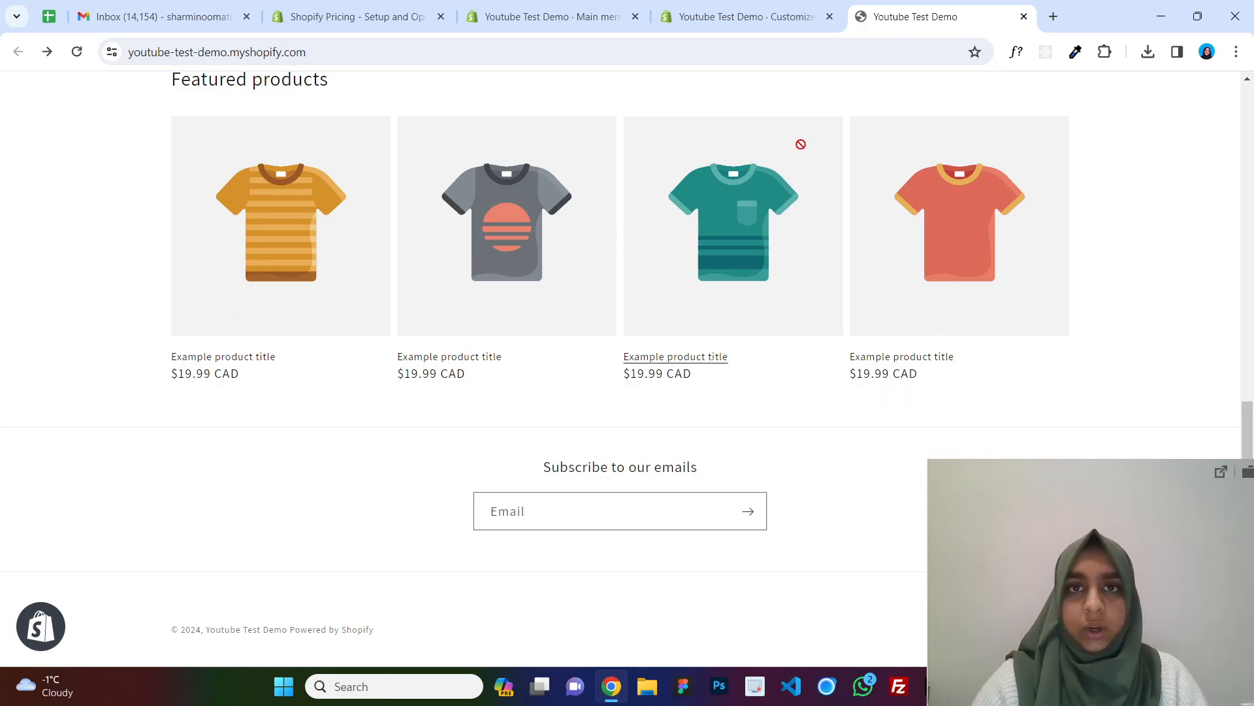
click(747, 14)
click(577, 15)
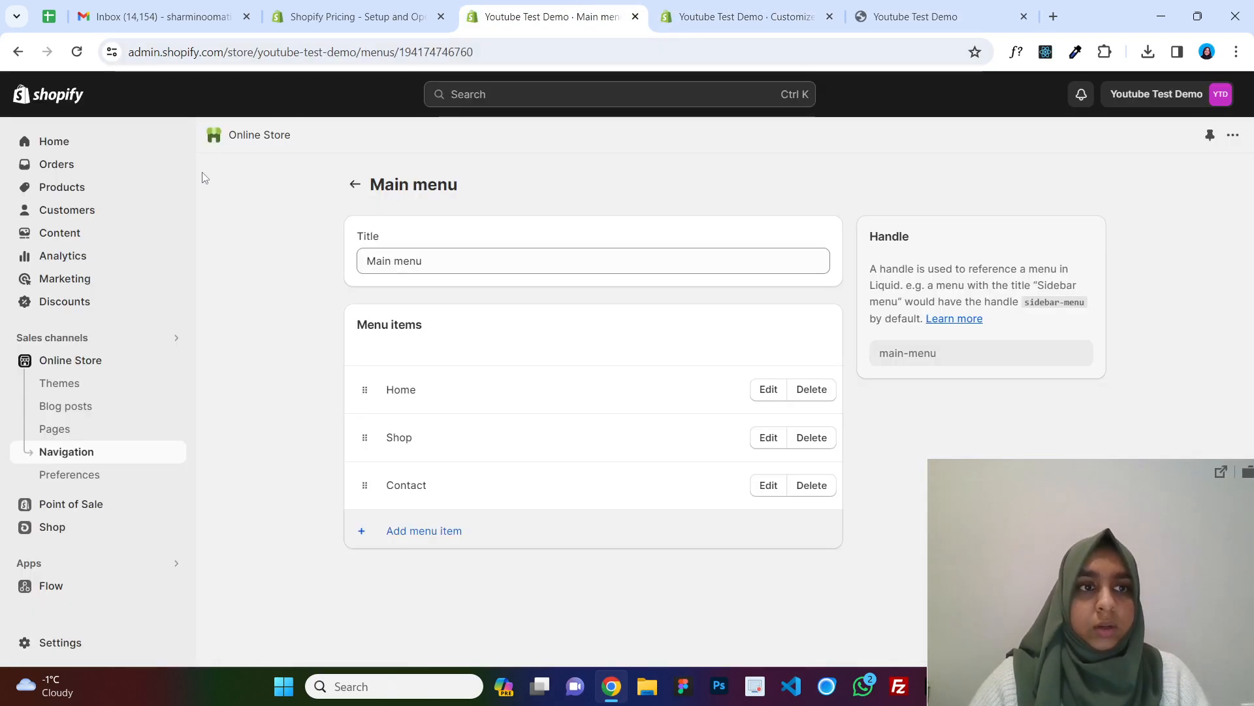
click(353, 188)
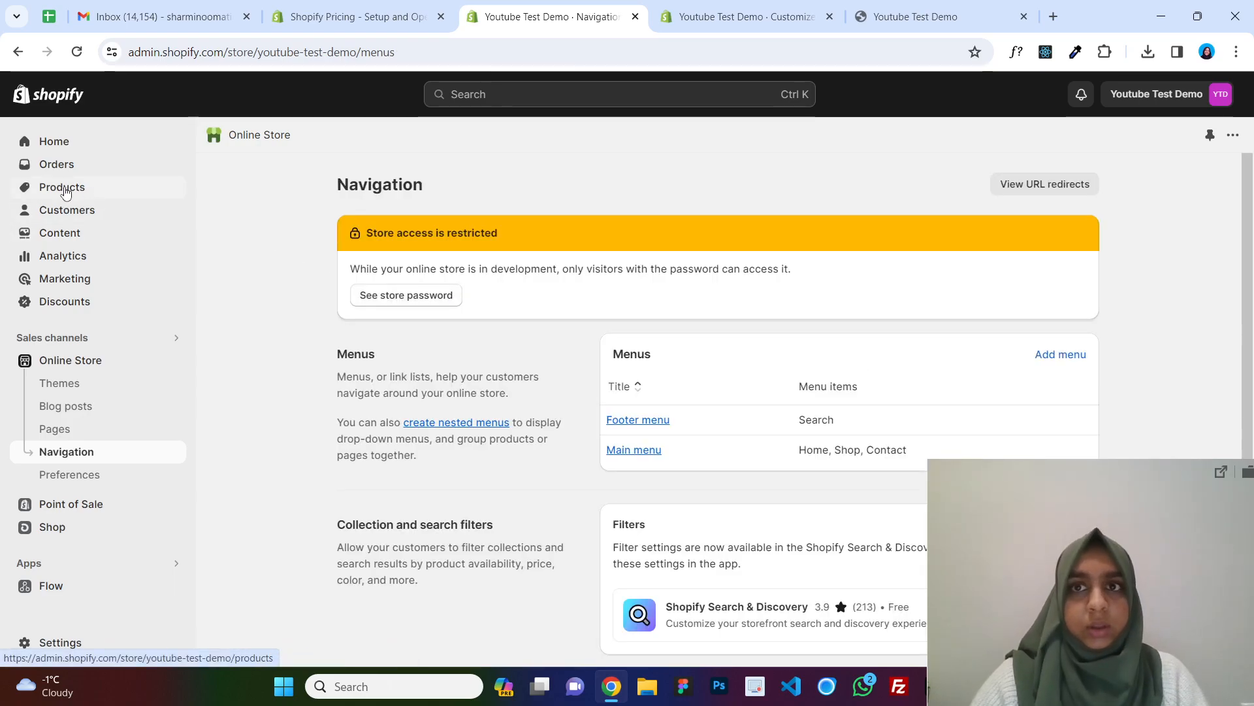
click(66, 189)
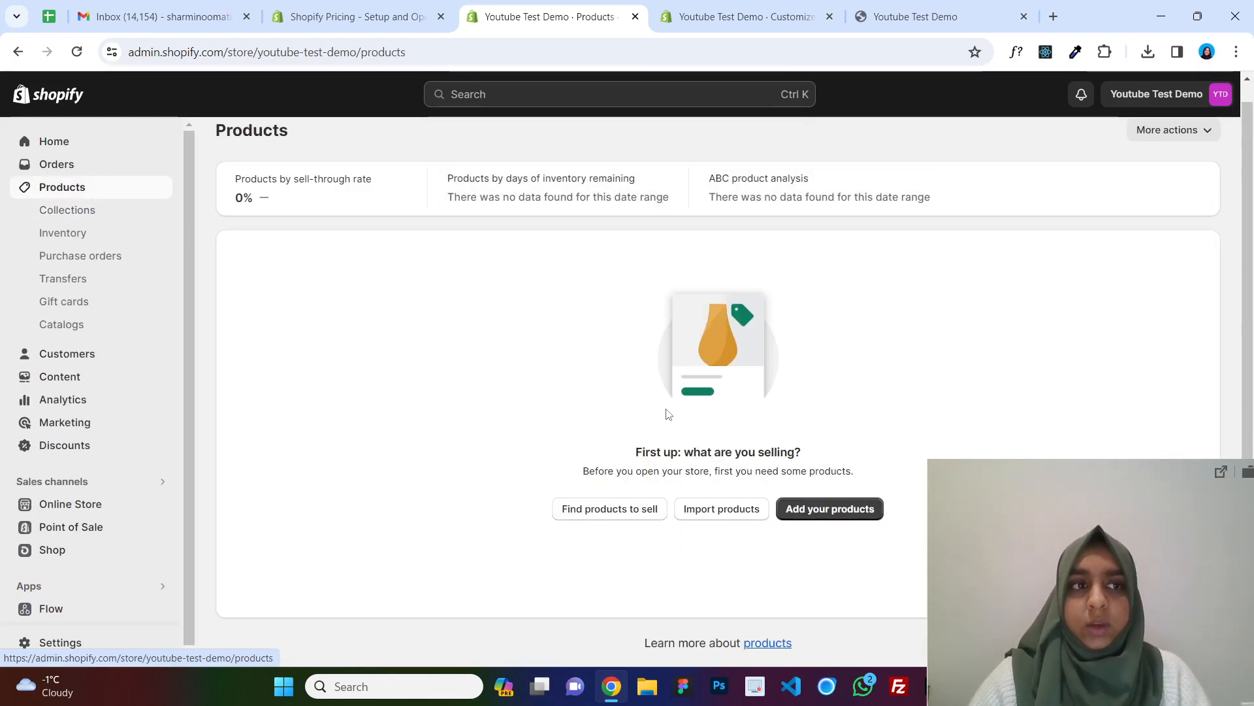
click(857, 516)
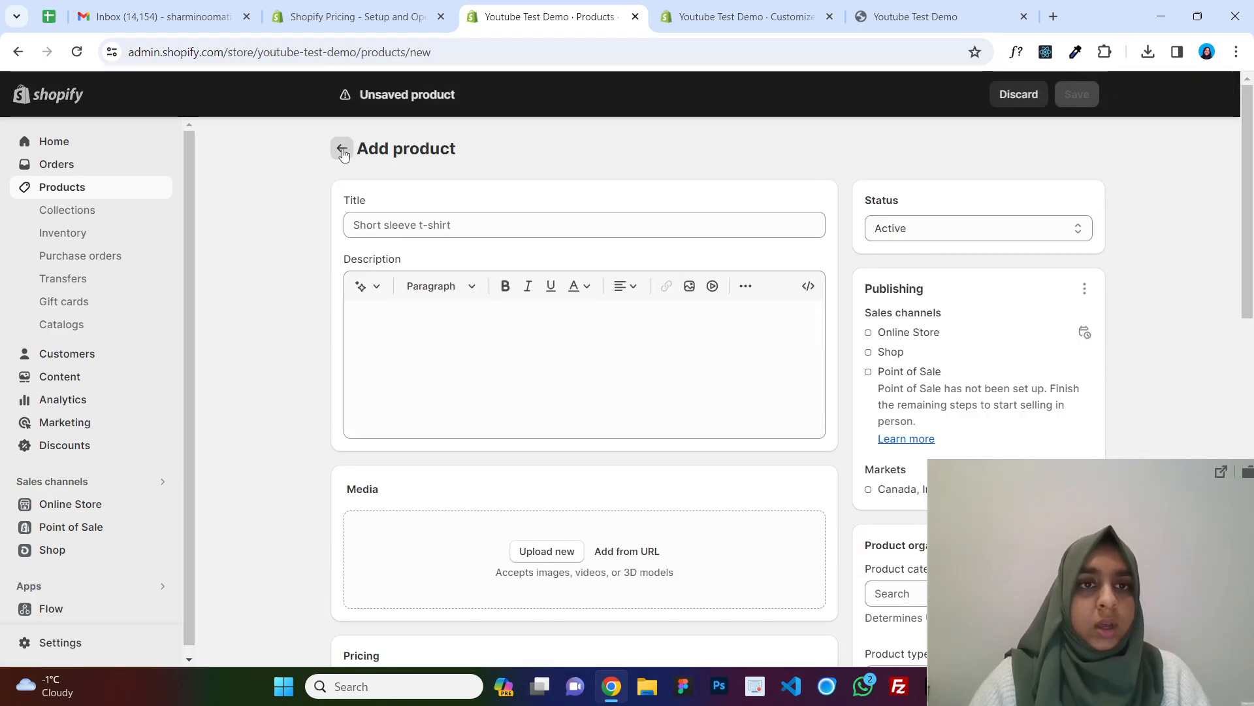
click(342, 149)
scroll(756, 376, down, 1)
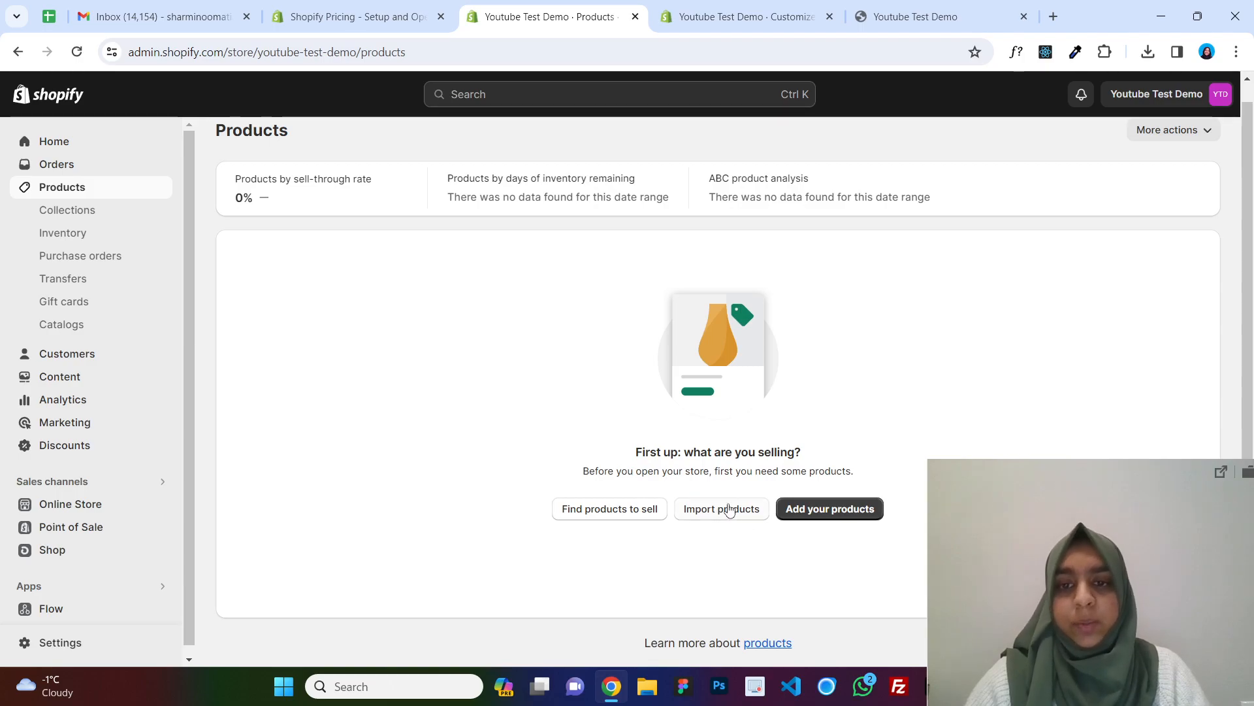
Start adding a new product titled White T-shirt.
click(841, 510)
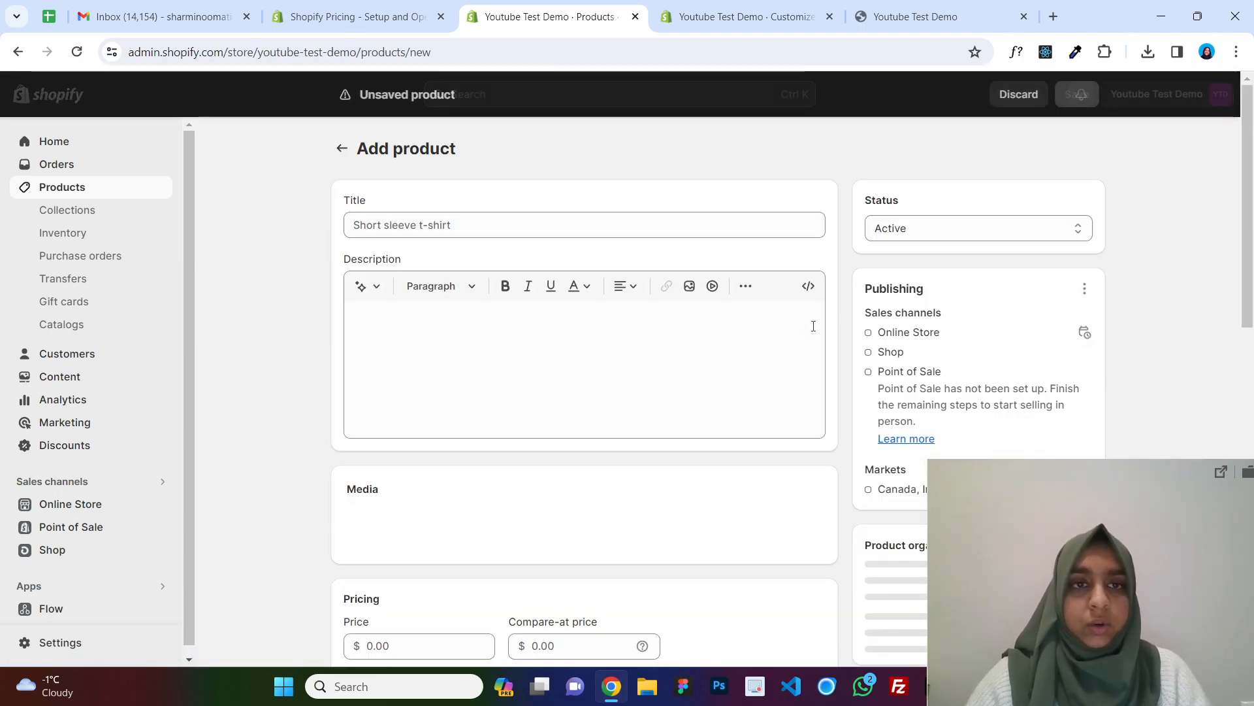
click(575, 227)
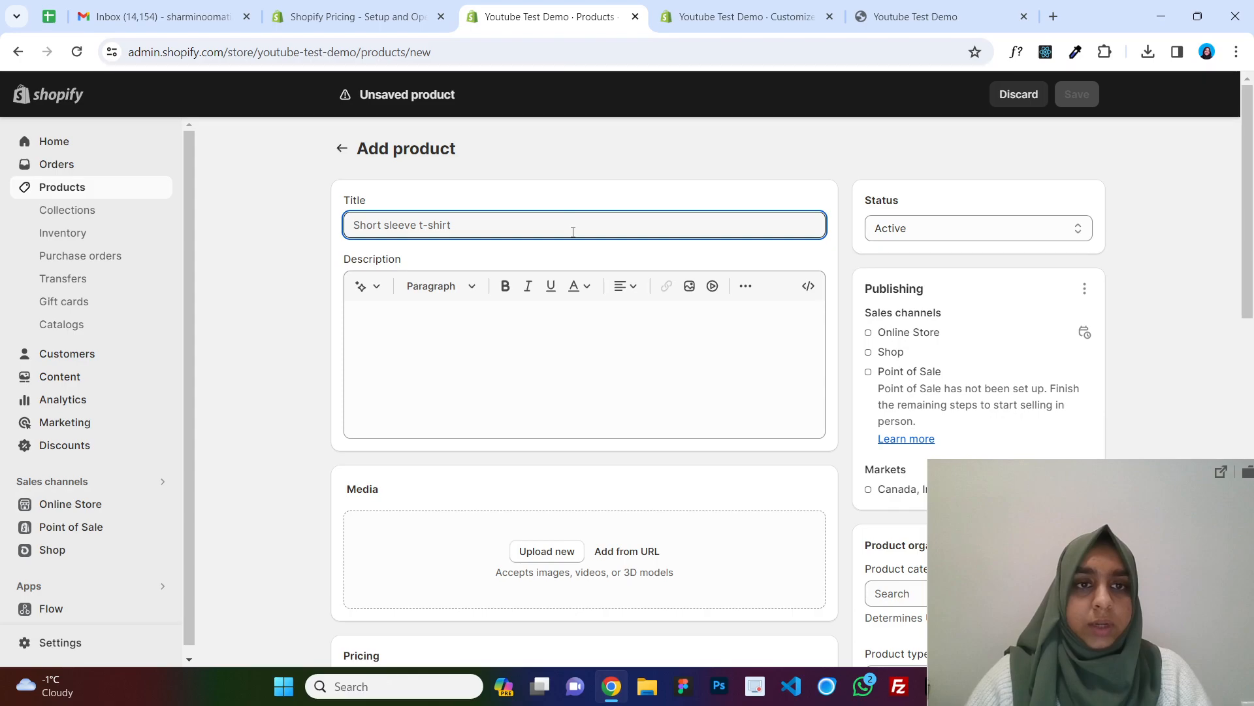
text(T)
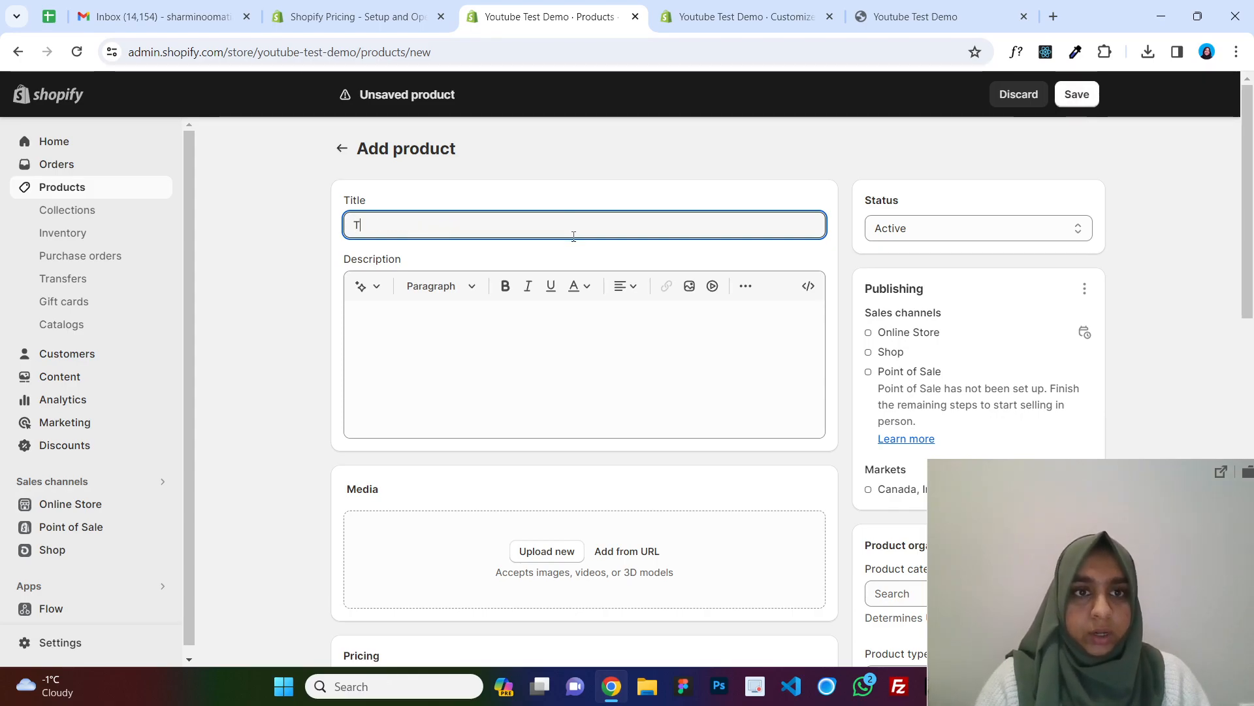
key(BackSpace)
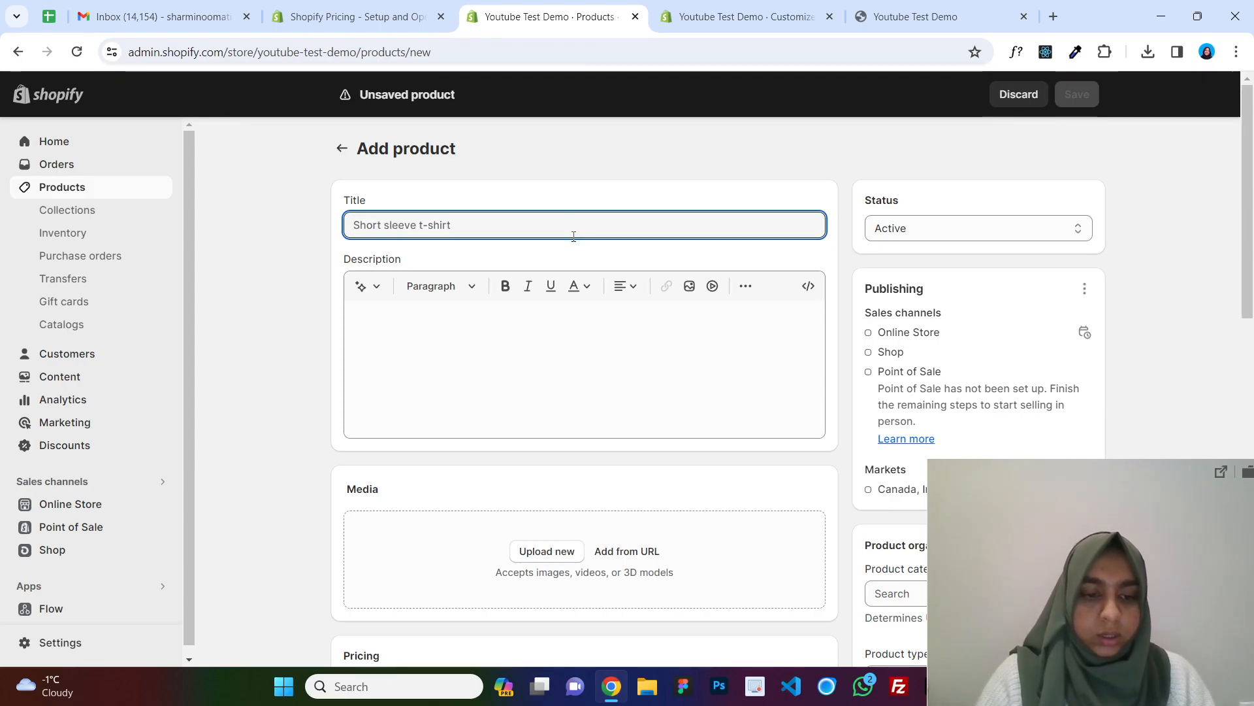
text(White T-shirt)
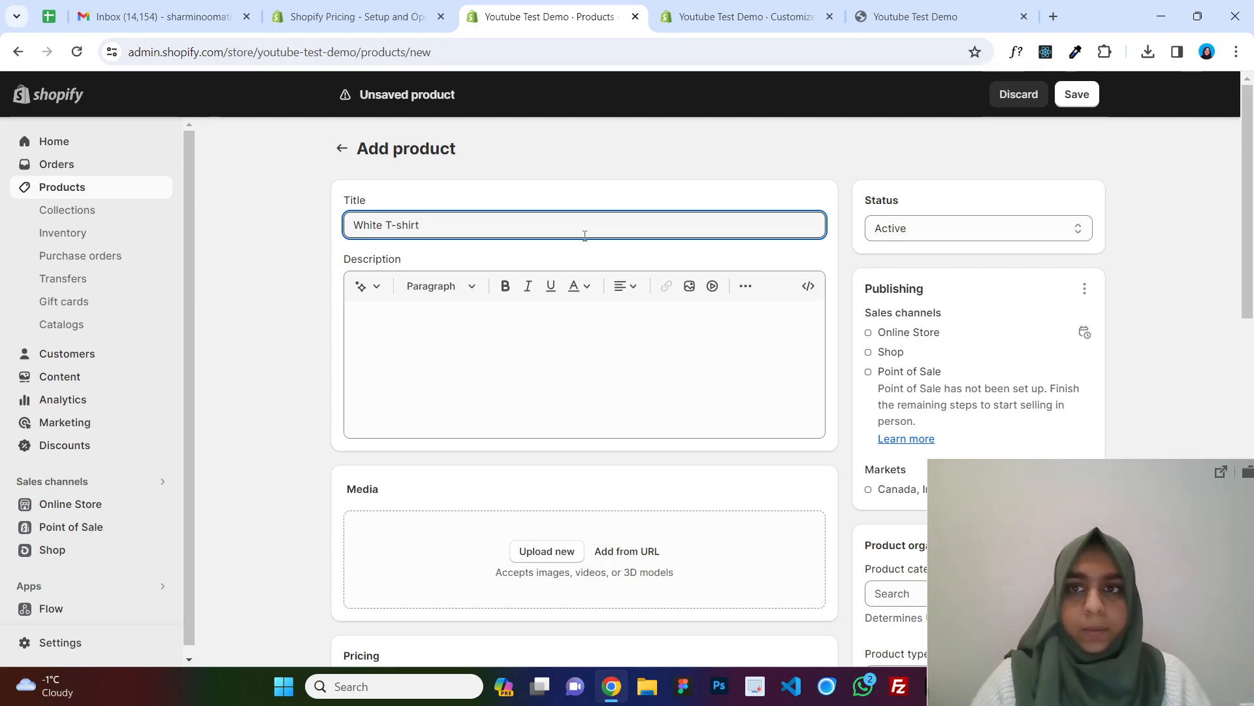
Upload two white t-shirt photos from the computer as the product's media.
scroll(552, 336, down, 3)
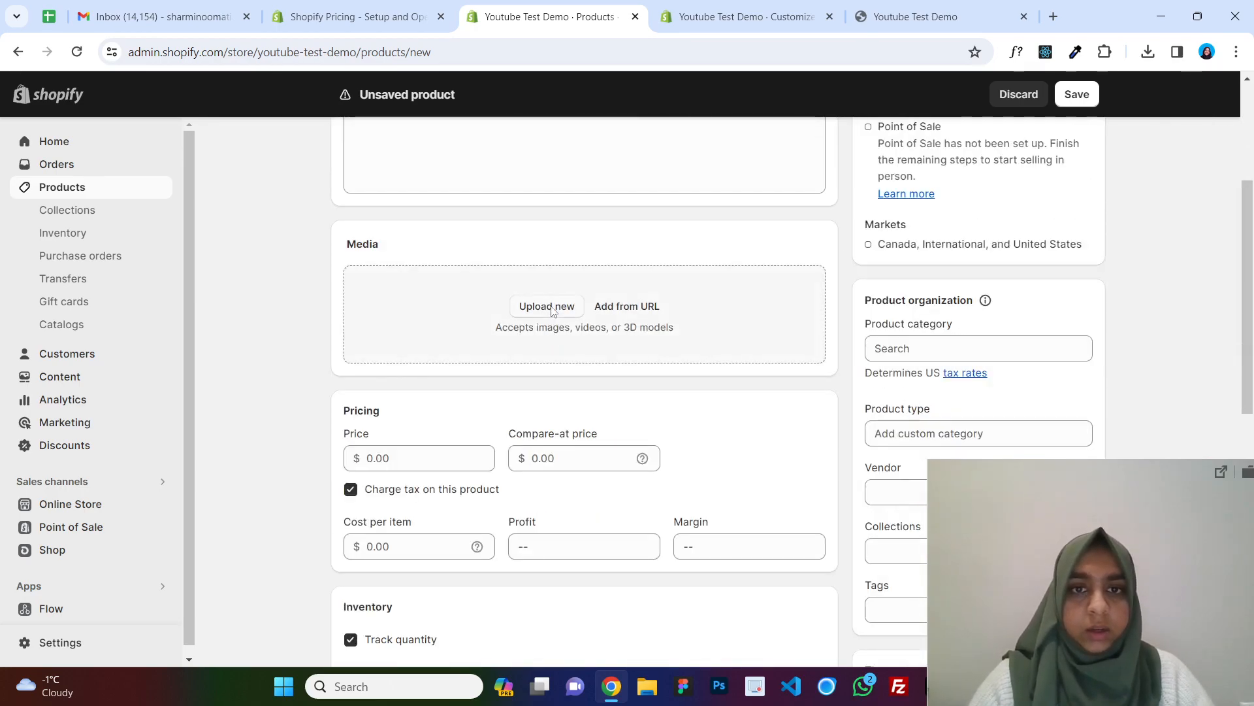
click(552, 307)
click(315, 218)
ctrl+click(444, 227)
click(751, 475)
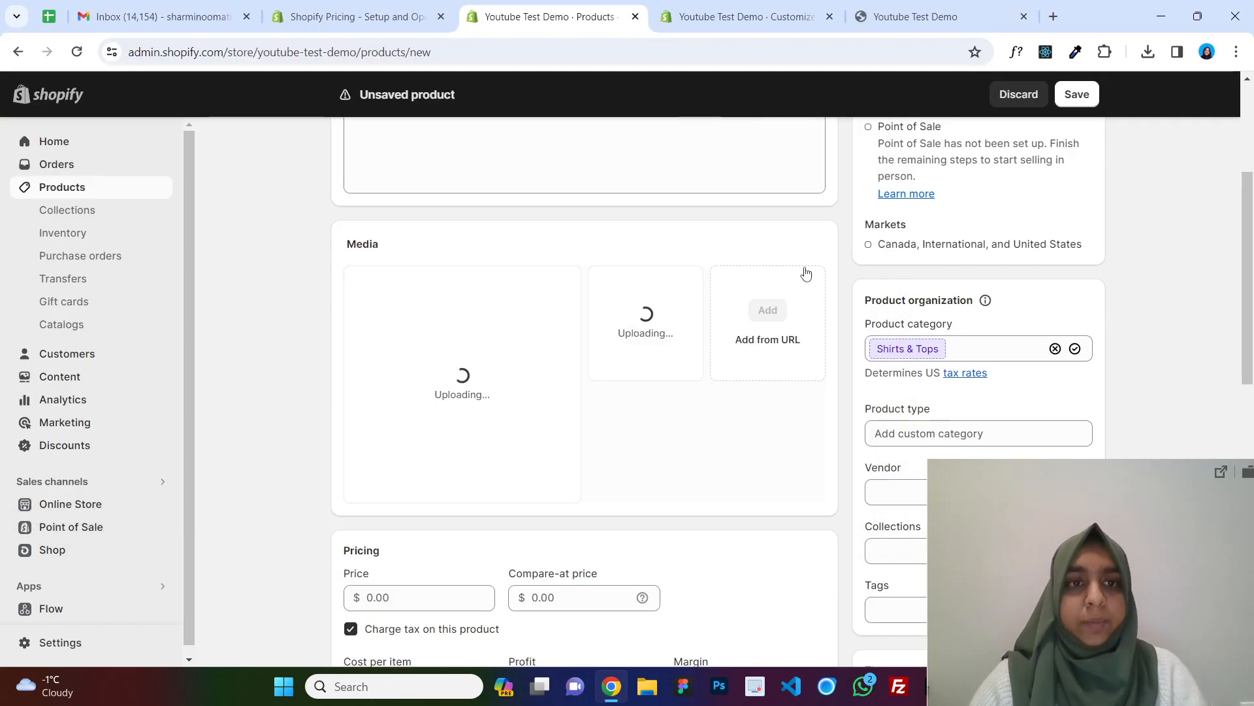
Set the product's price to 20.00.
scroll(1189, 294, down, 10)
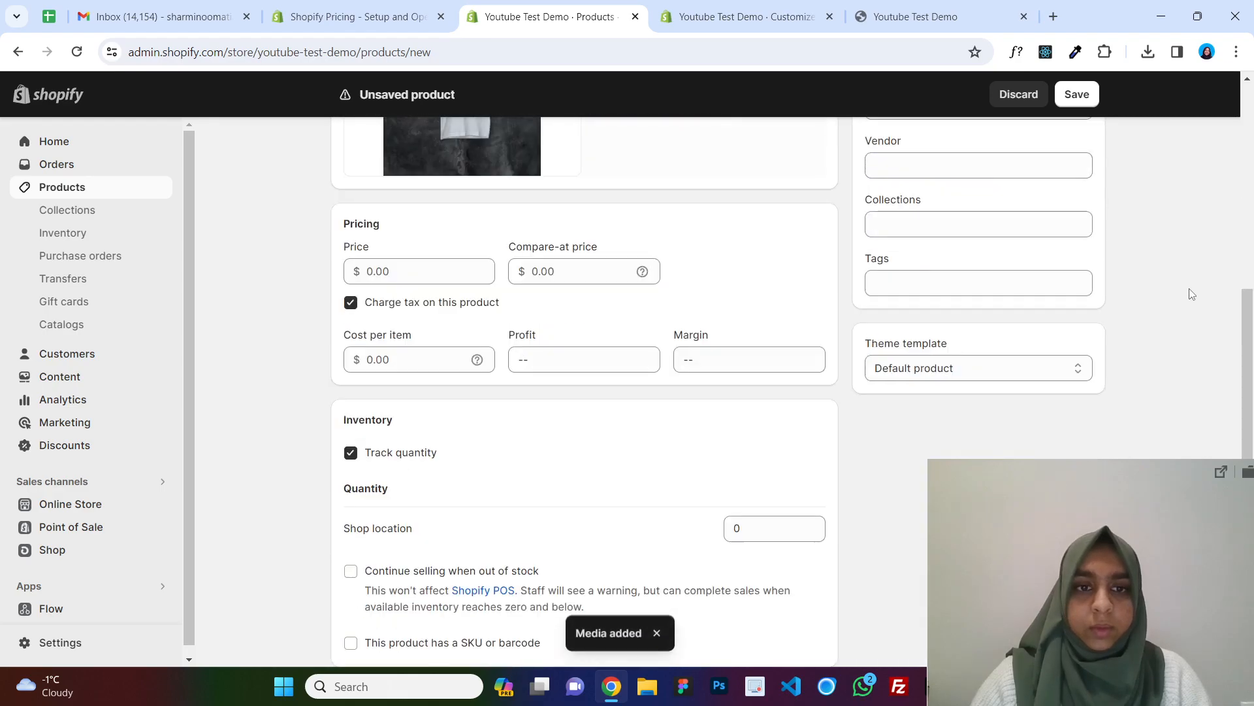
scroll(537, 399, up, 4)
click(416, 194)
text(20)
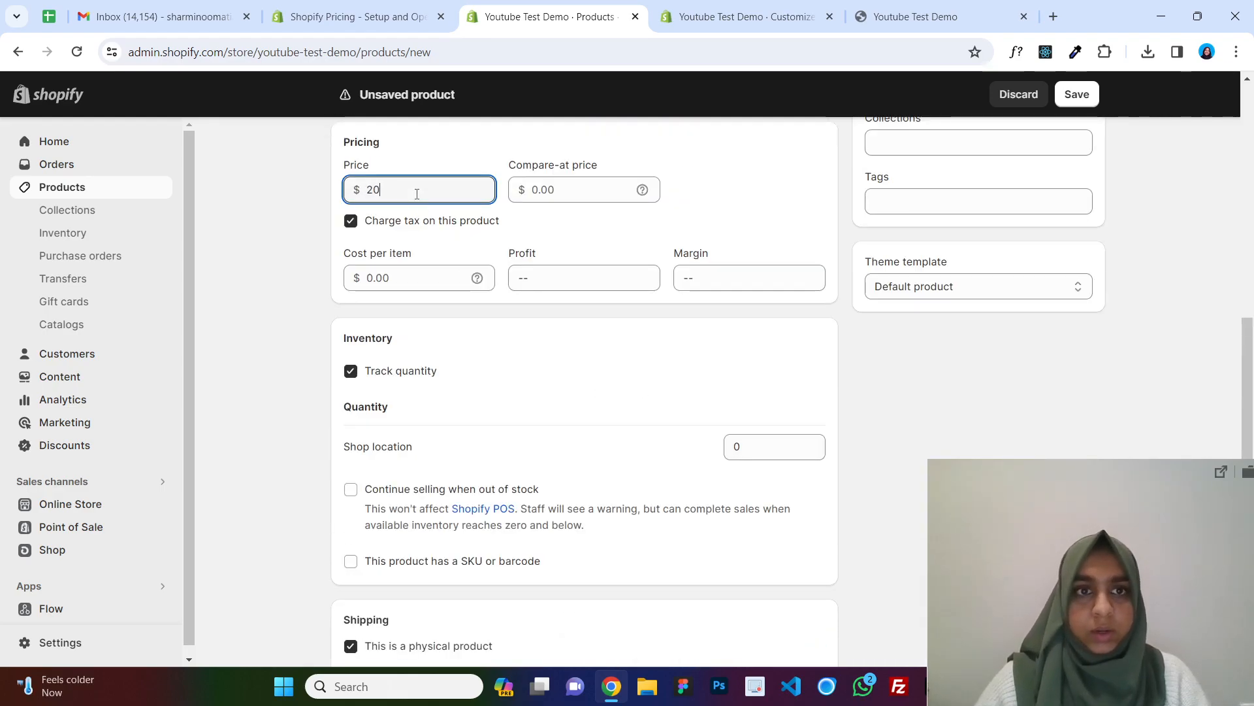
click(669, 247)
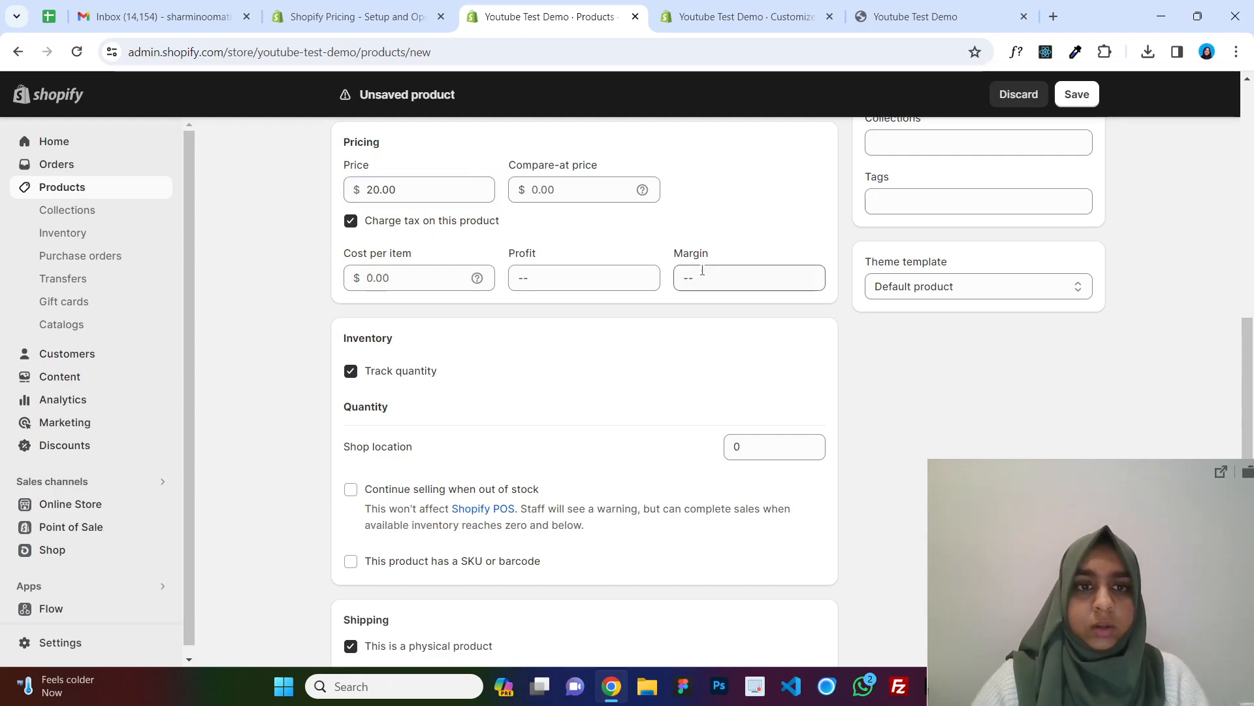
Enter the description "This is a white t-shirt." and save the product.
scroll(692, 268, down, 3)
scroll(421, 347, down, 2)
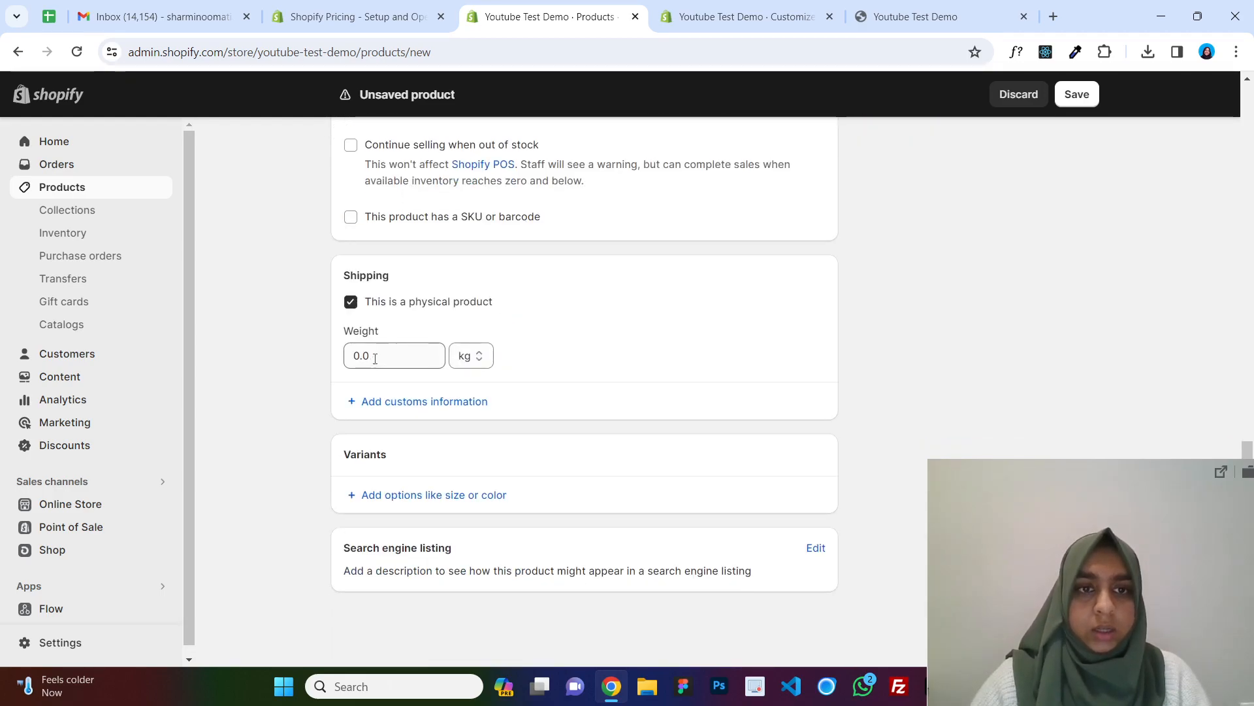
scroll(678, 440, up, 4)
scroll(386, 534, down, 1)
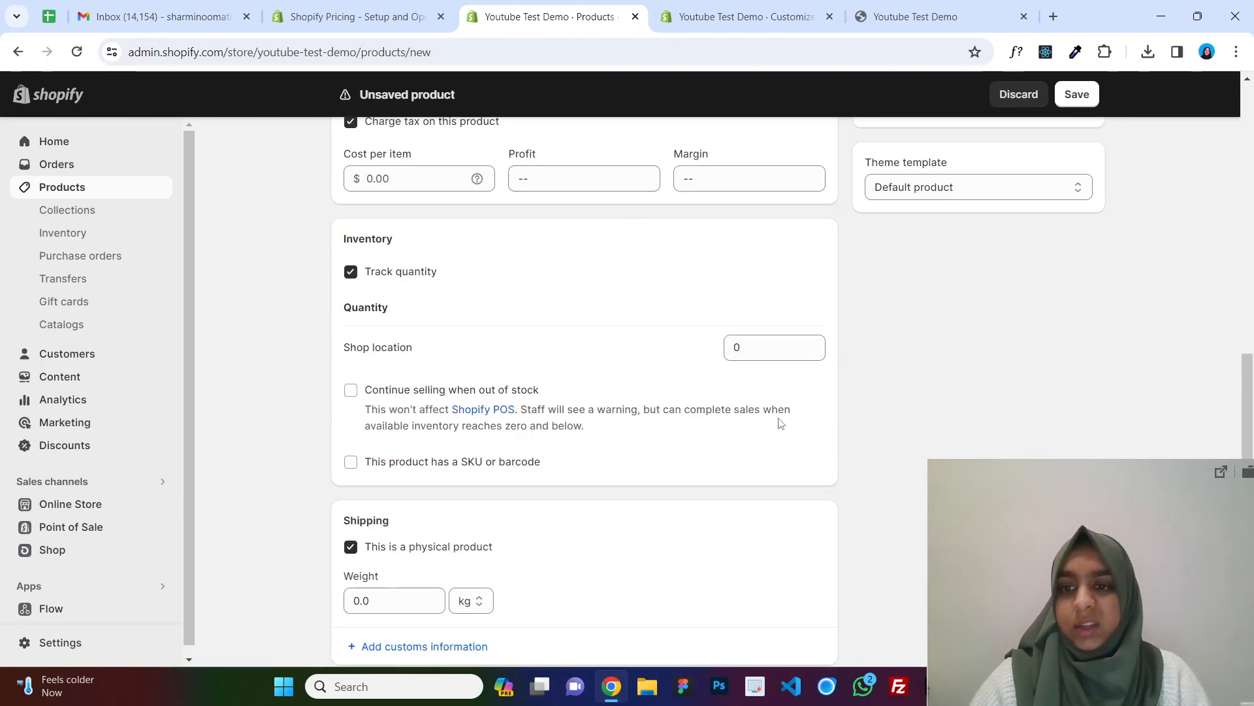
scroll(653, 353, up, 10)
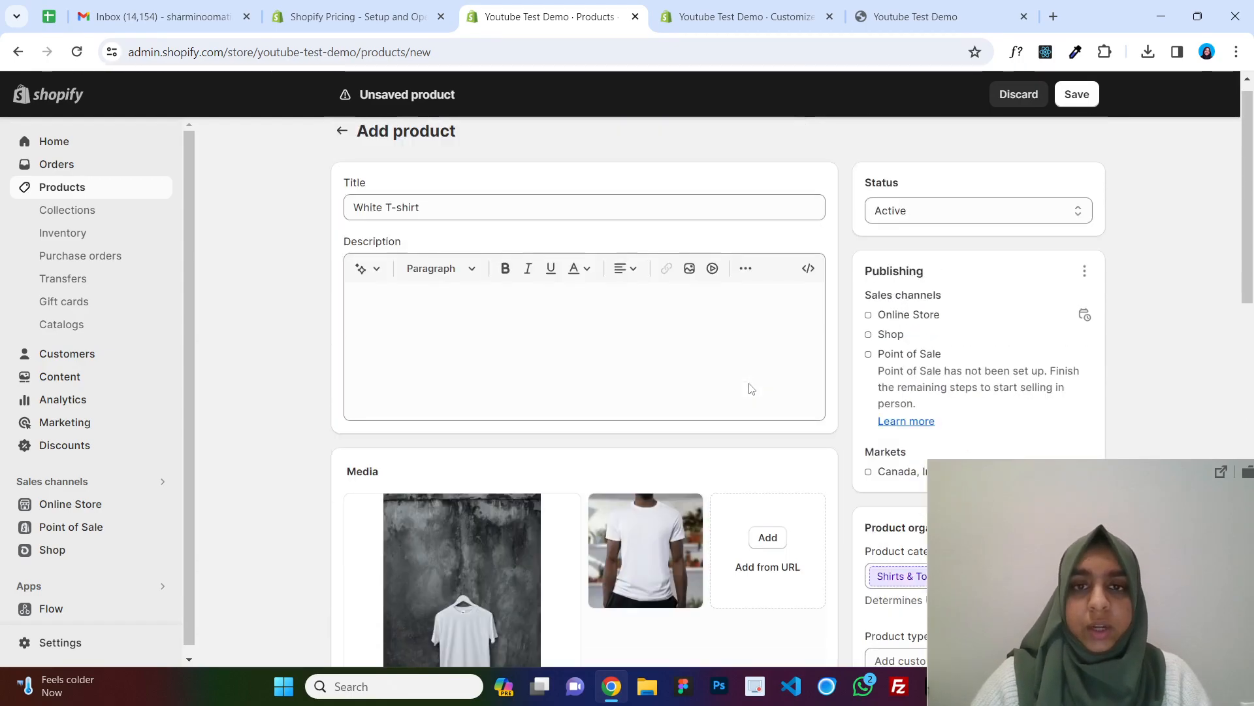
click(677, 339)
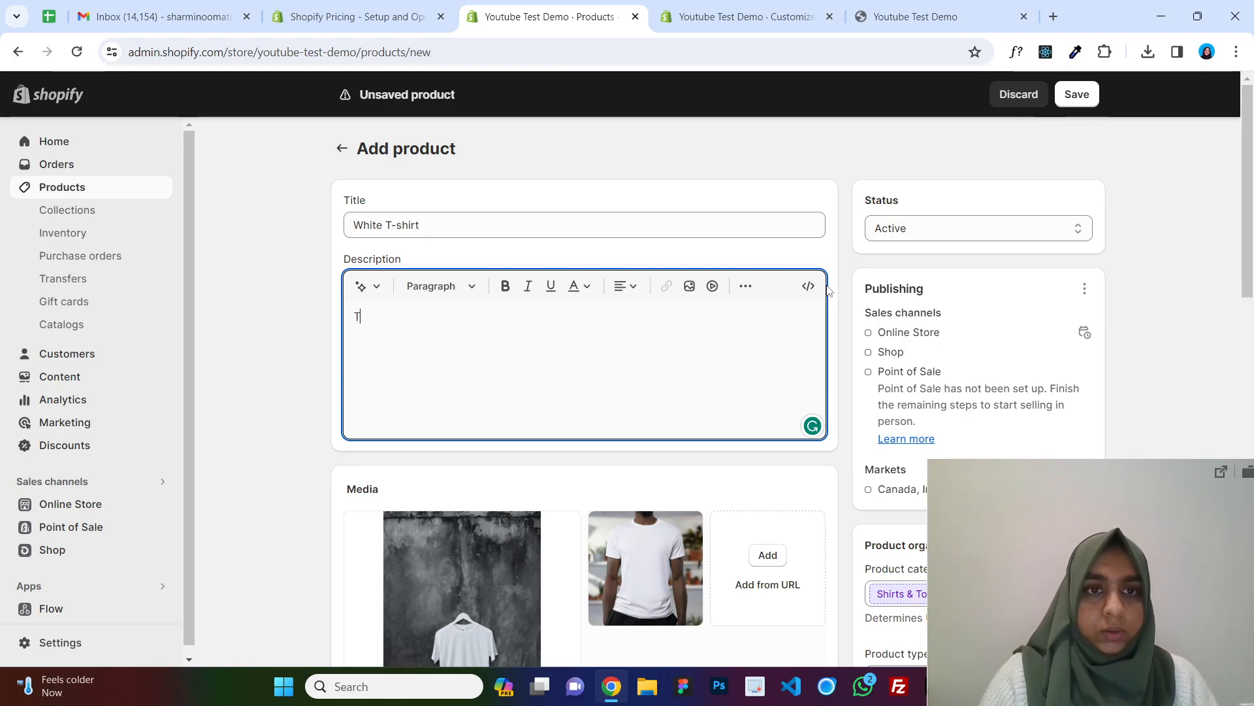
text(This is a white t-shirt.)
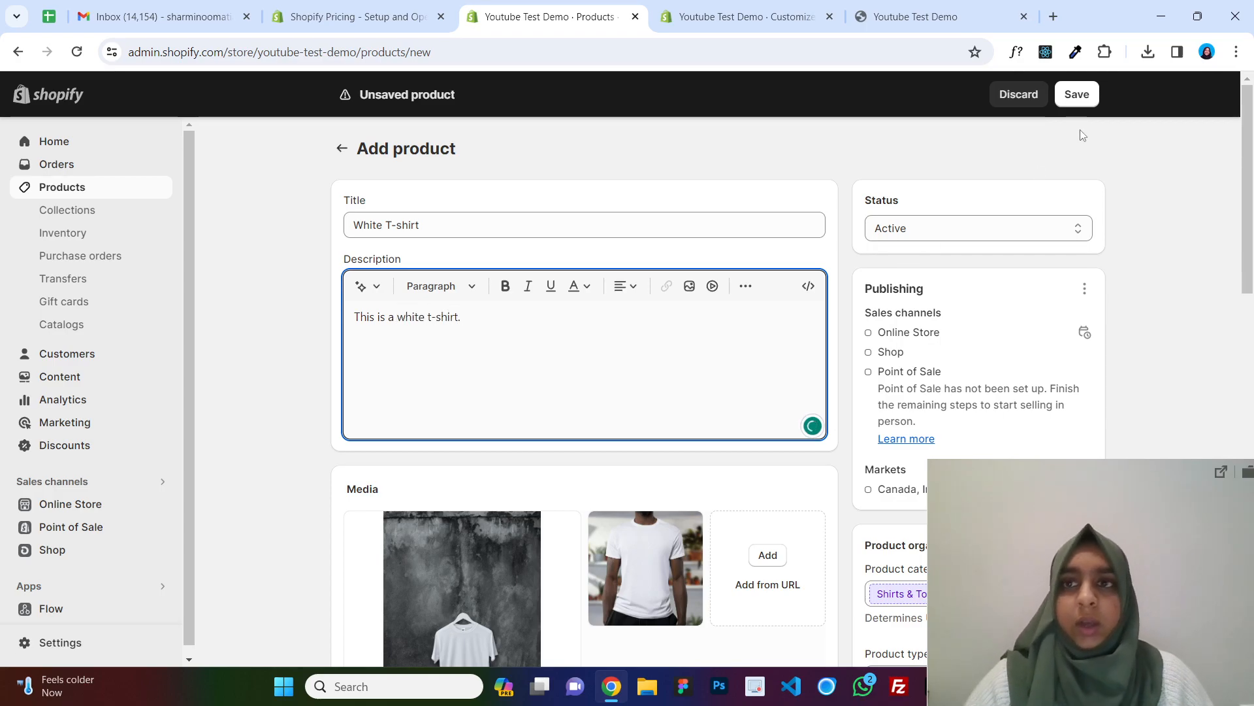
click(1079, 94)
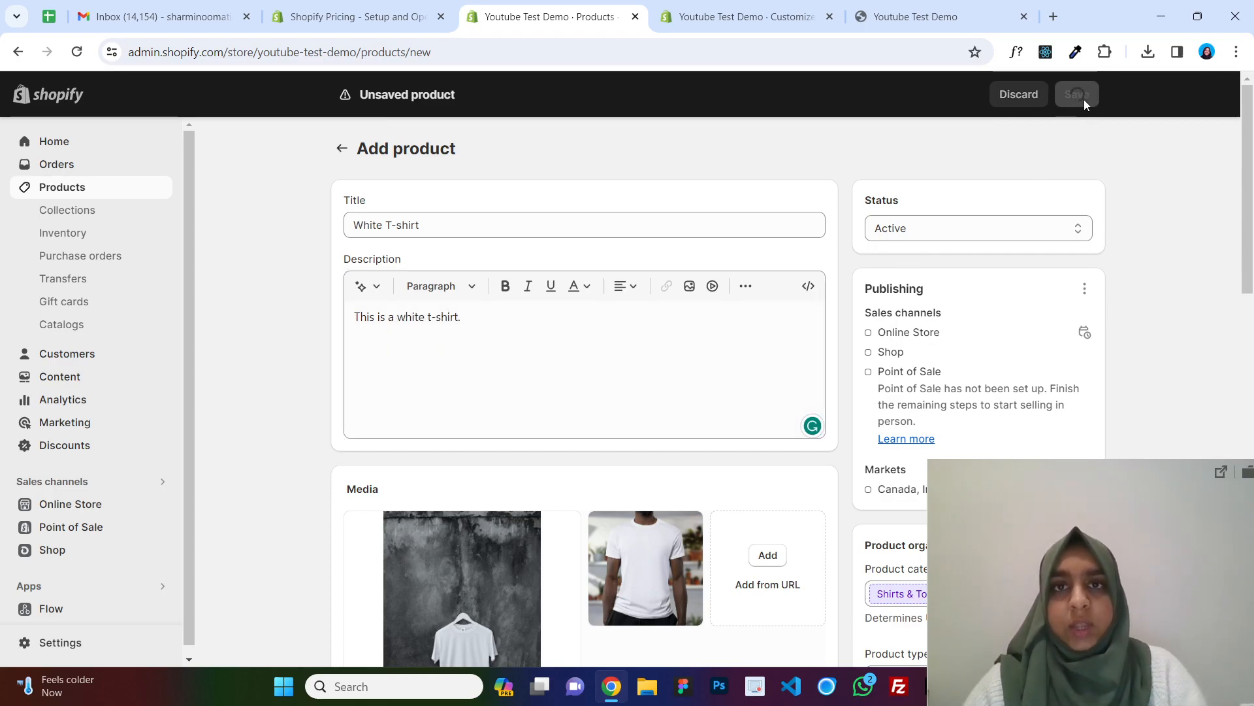
Reload the storefront and examine the featured products section.
click(940, 16)
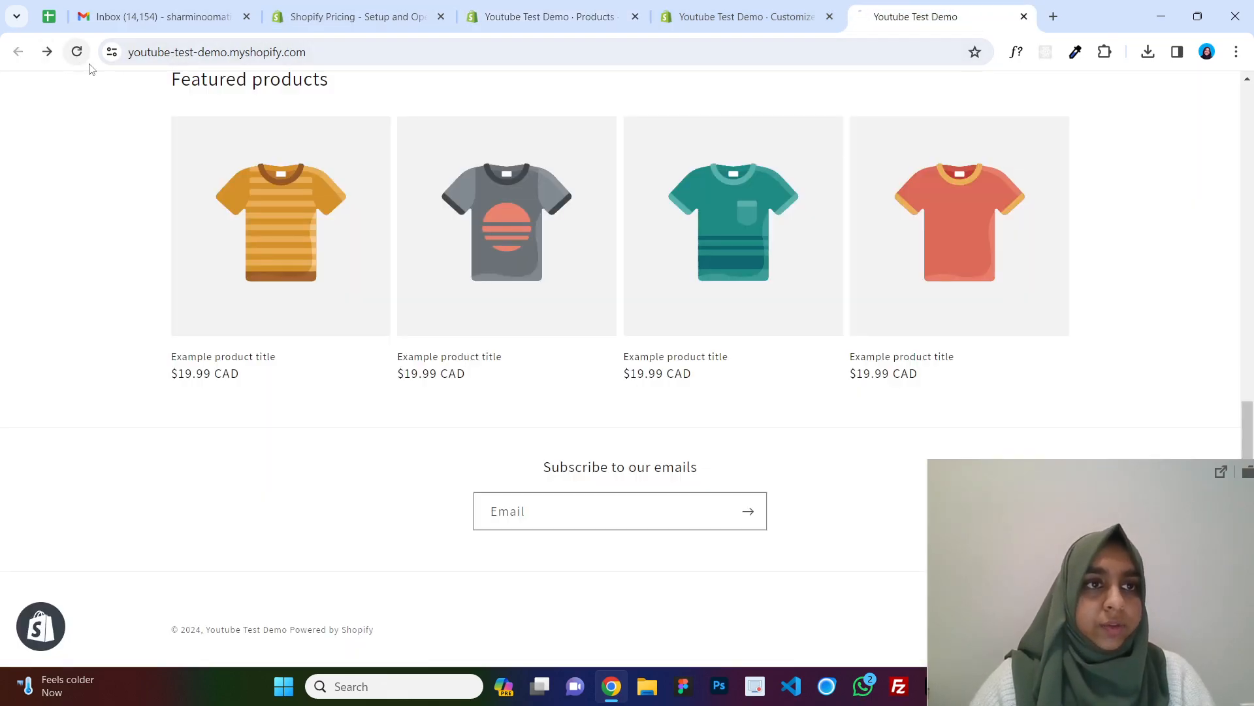
click(76, 51)
scroll(329, 415, up, 2)
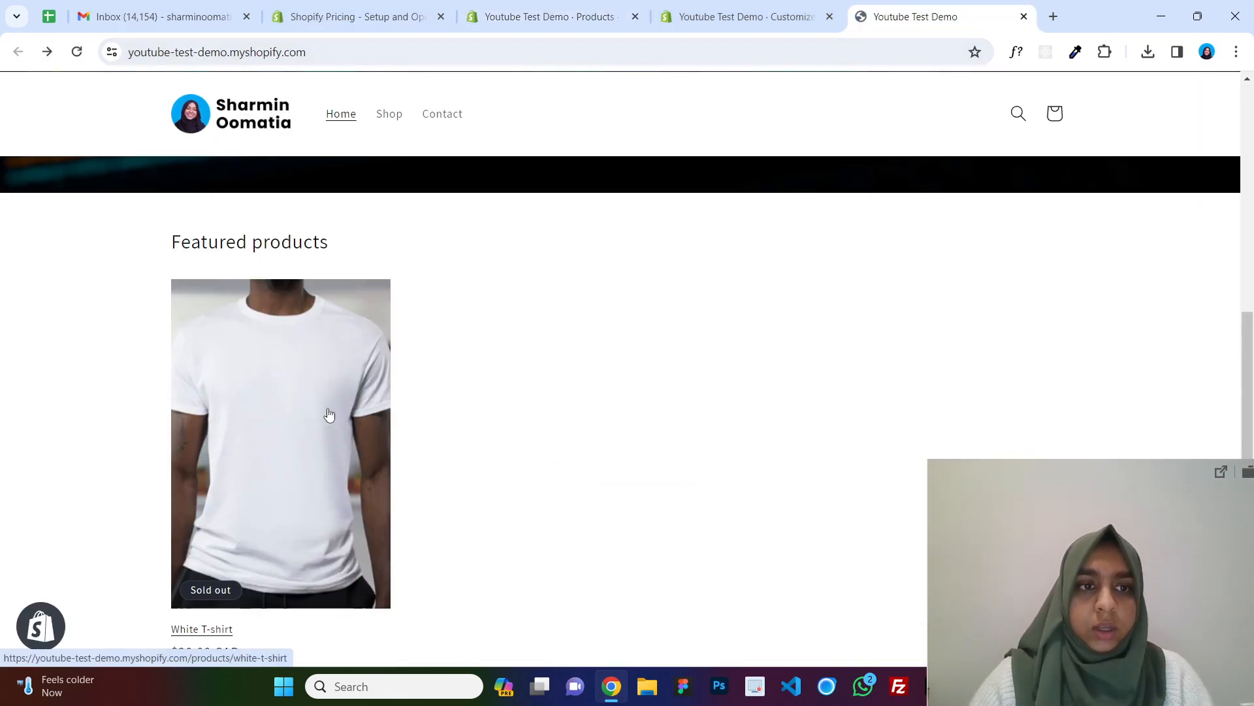
scroll(307, 378, down, 3)
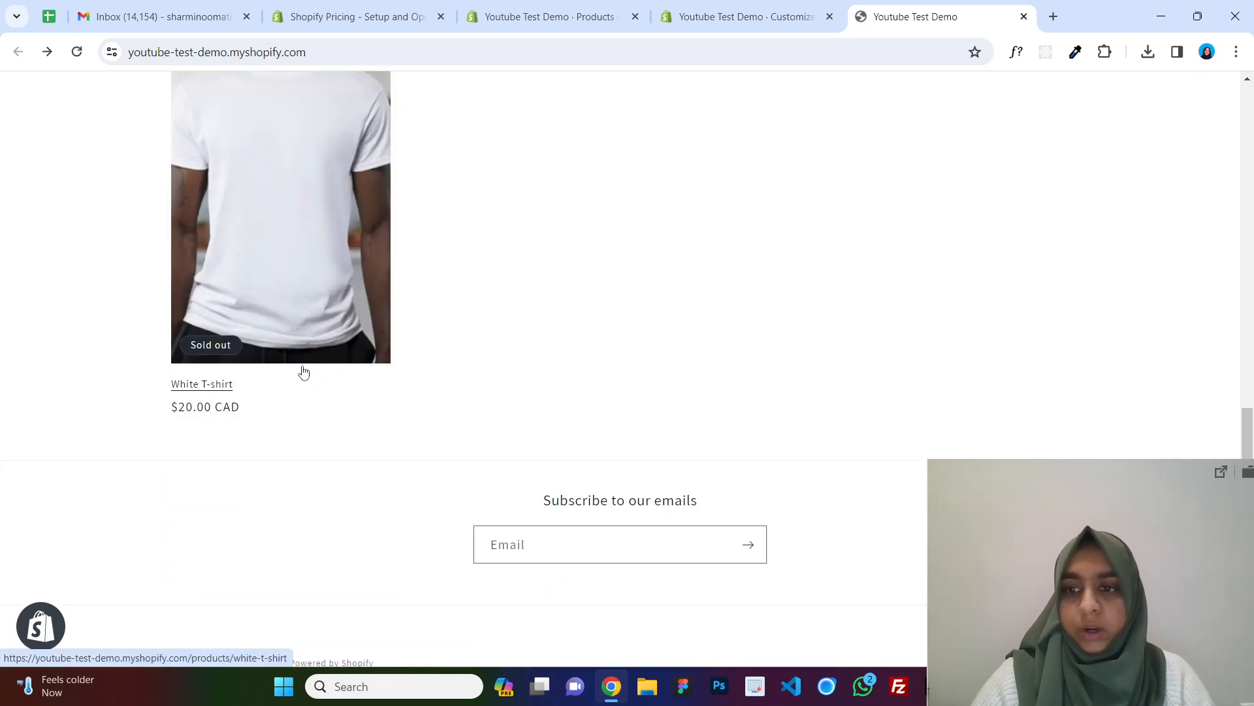
scroll(304, 372, up, 3)
scroll(347, 489, down, 1)
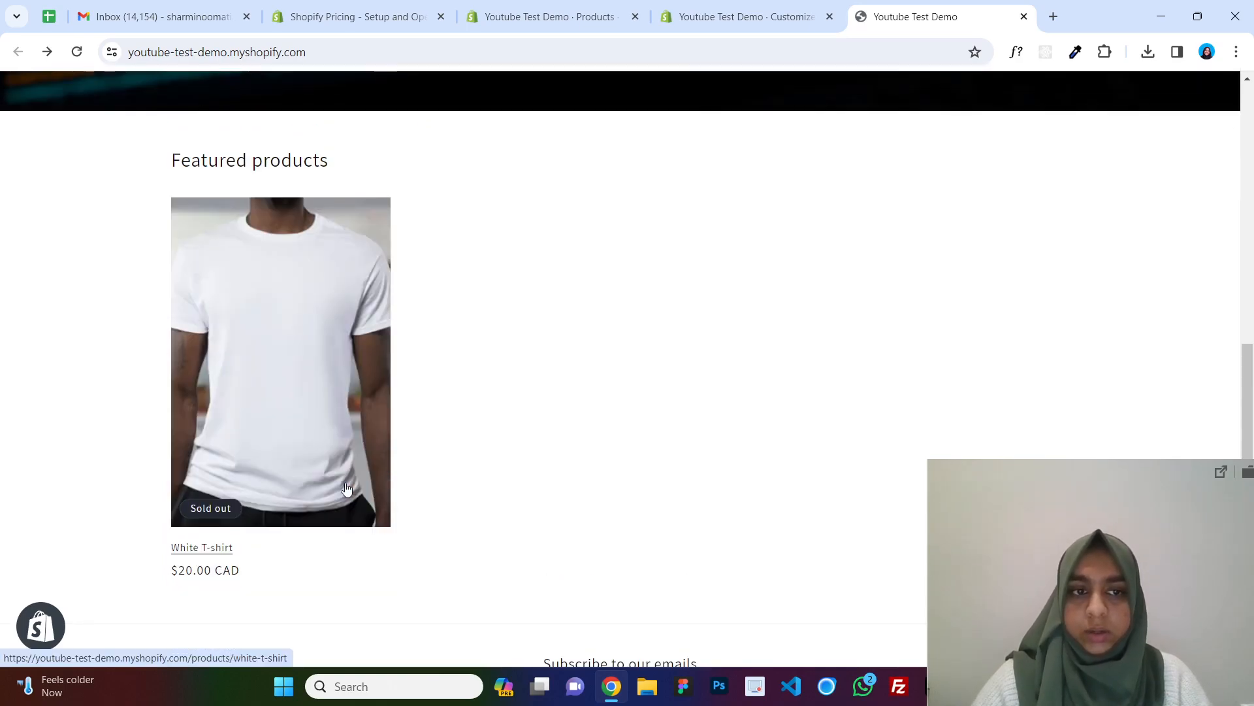
Set the White T-shirt's on-hand quantity at Shop location to 50.
click(745, 16)
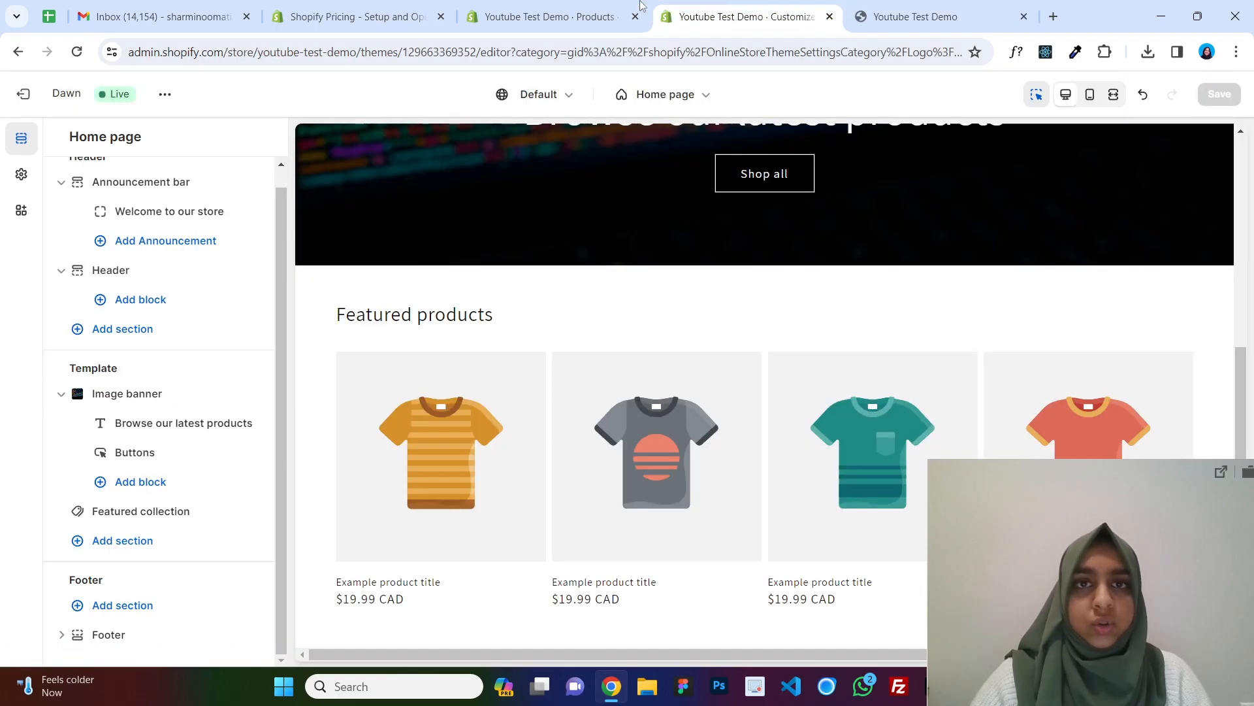
click(550, 16)
scroll(641, 365, down, 10)
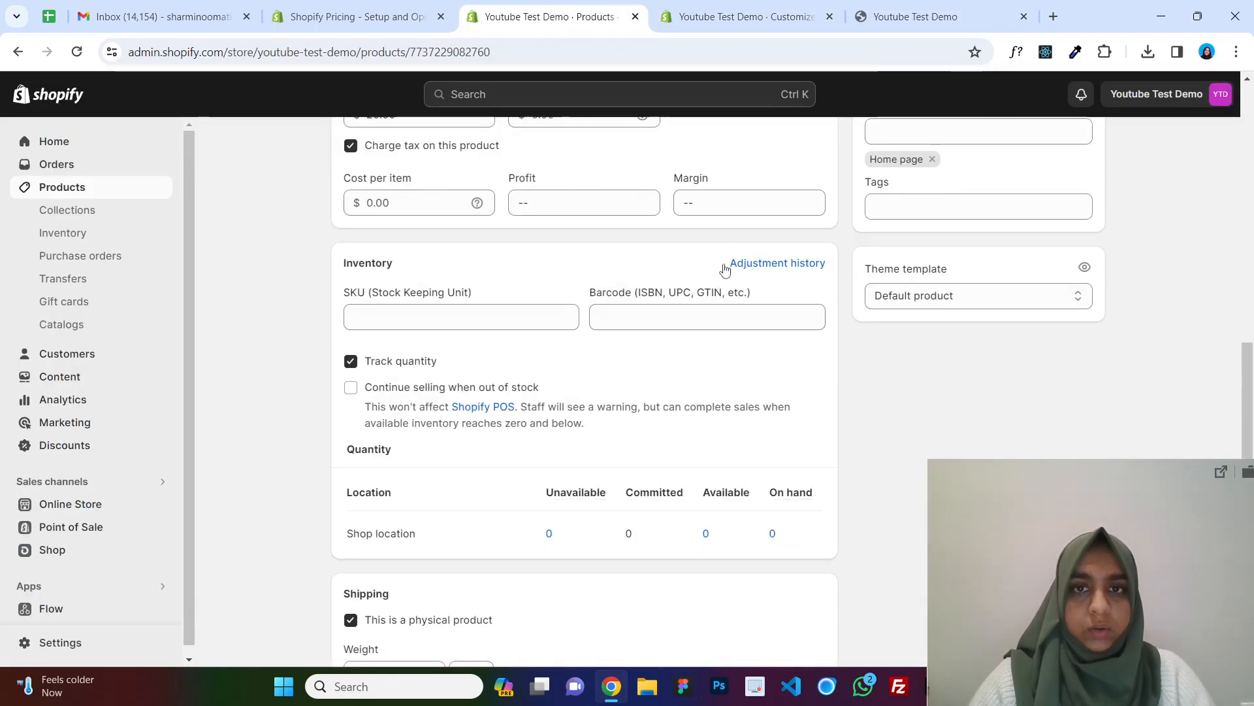
scroll(588, 357, down, 1)
scroll(601, 370, down, 2)
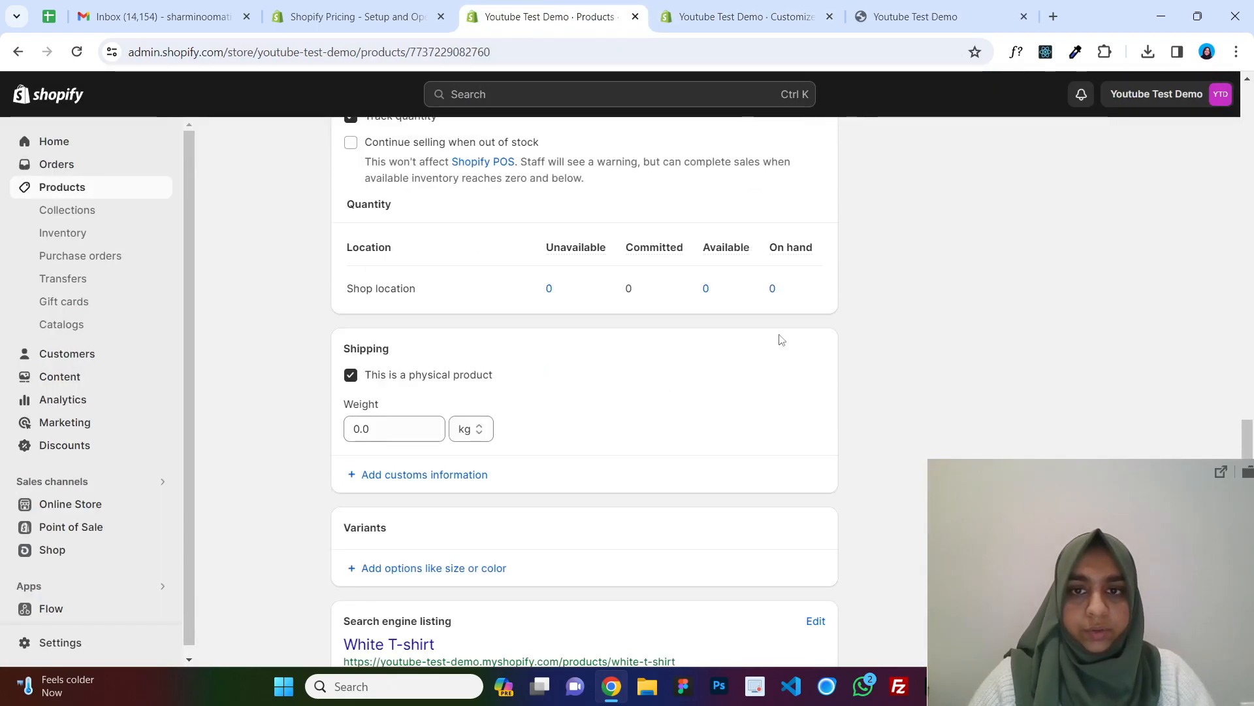
click(778, 290)
text(1)
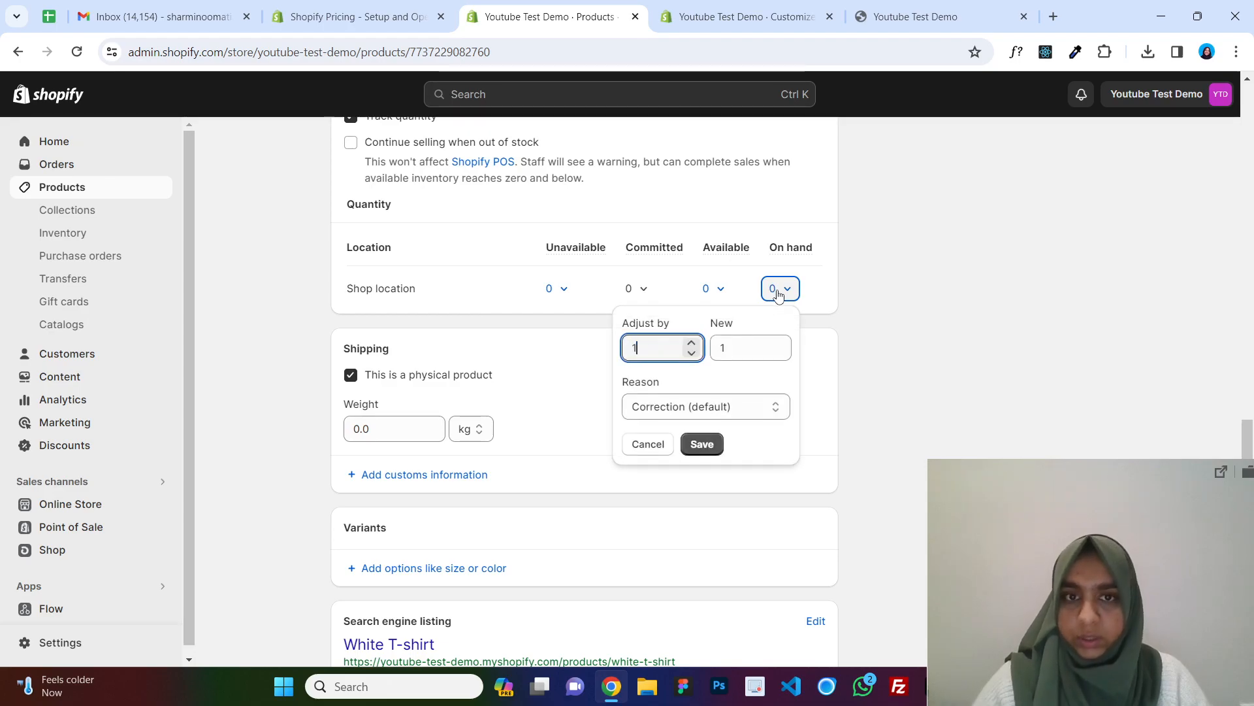
key(BackSpace)
text(50)
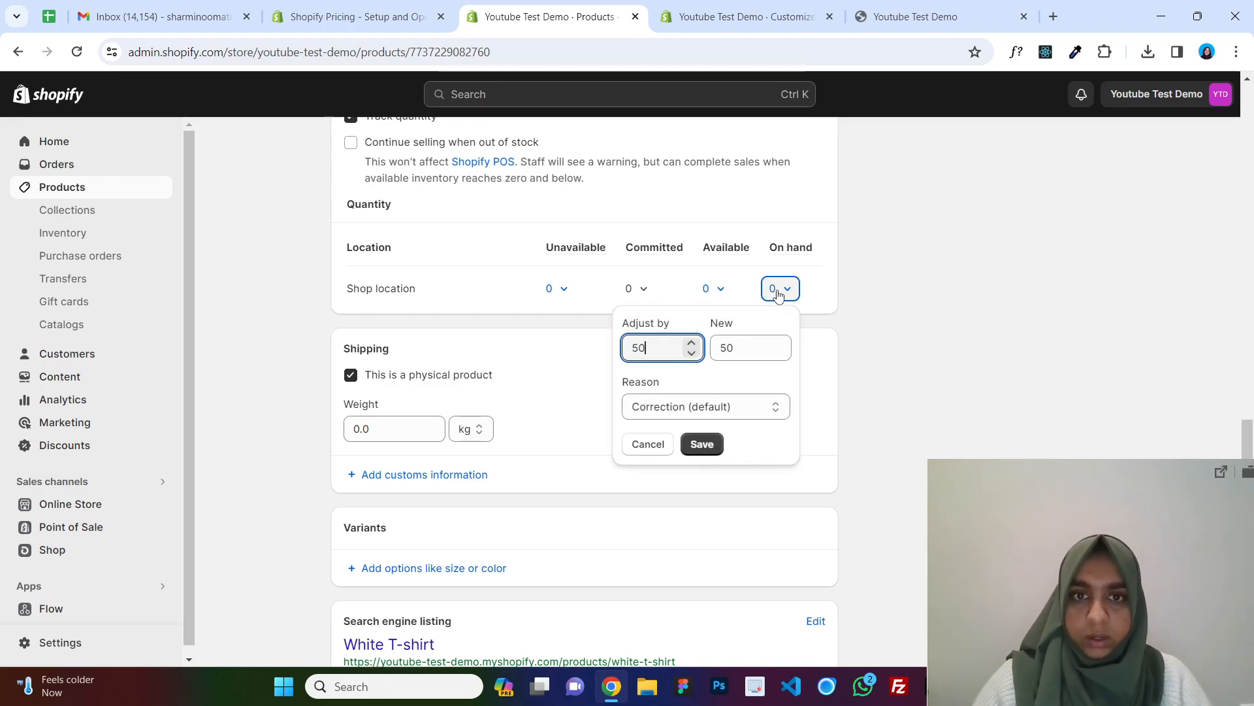
click(704, 450)
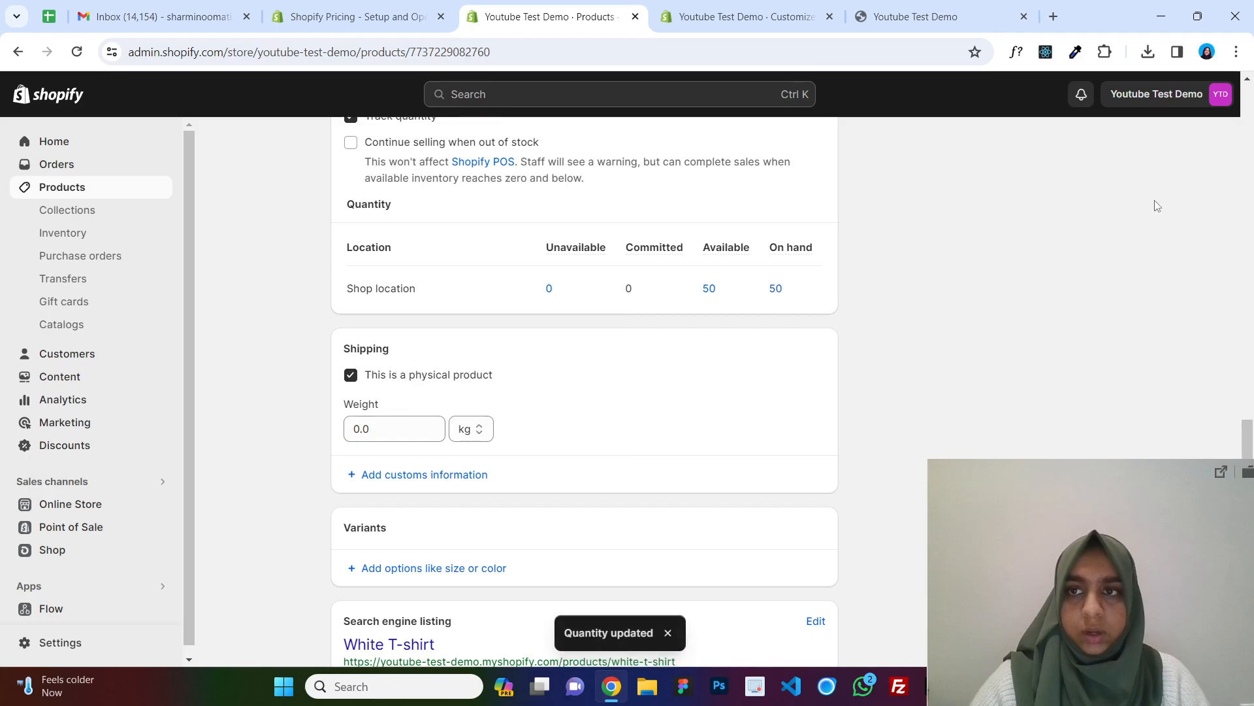
Return to the storefront and scroll through the home page.
click(745, 17)
click(877, 8)
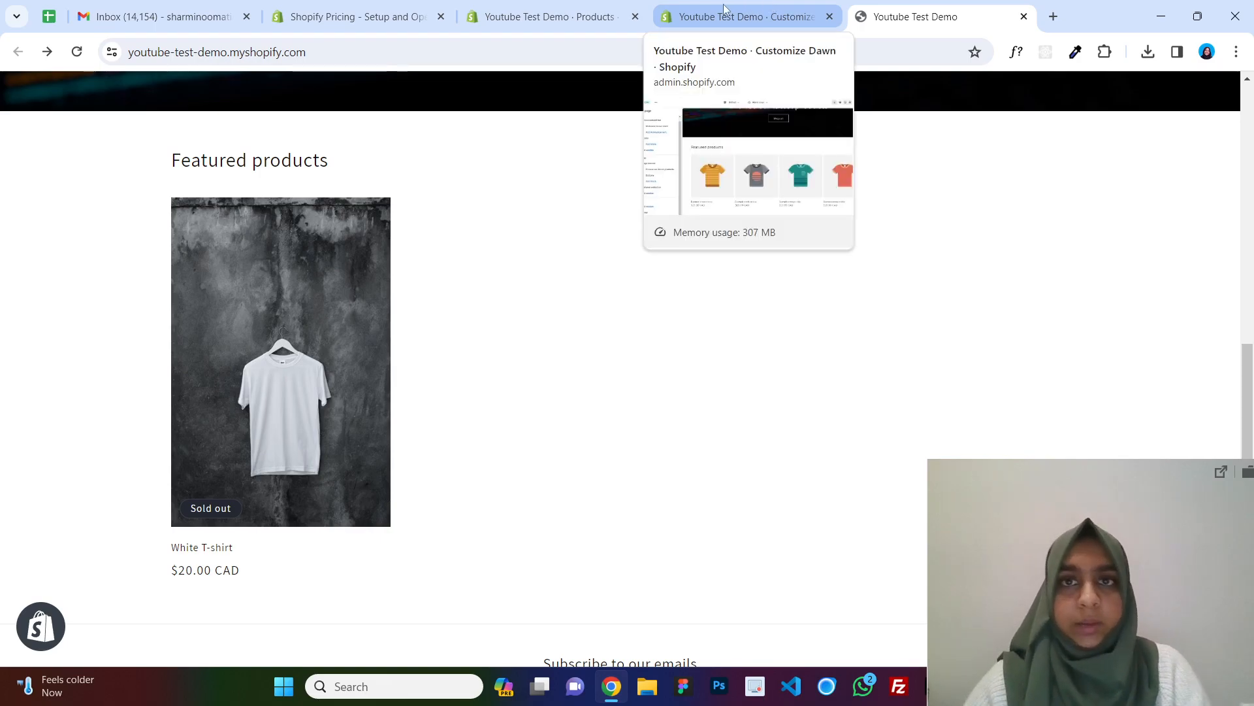
scroll(716, 271, up, 8)
scroll(715, 272, down, 1)
scroll(715, 273, down, 10)
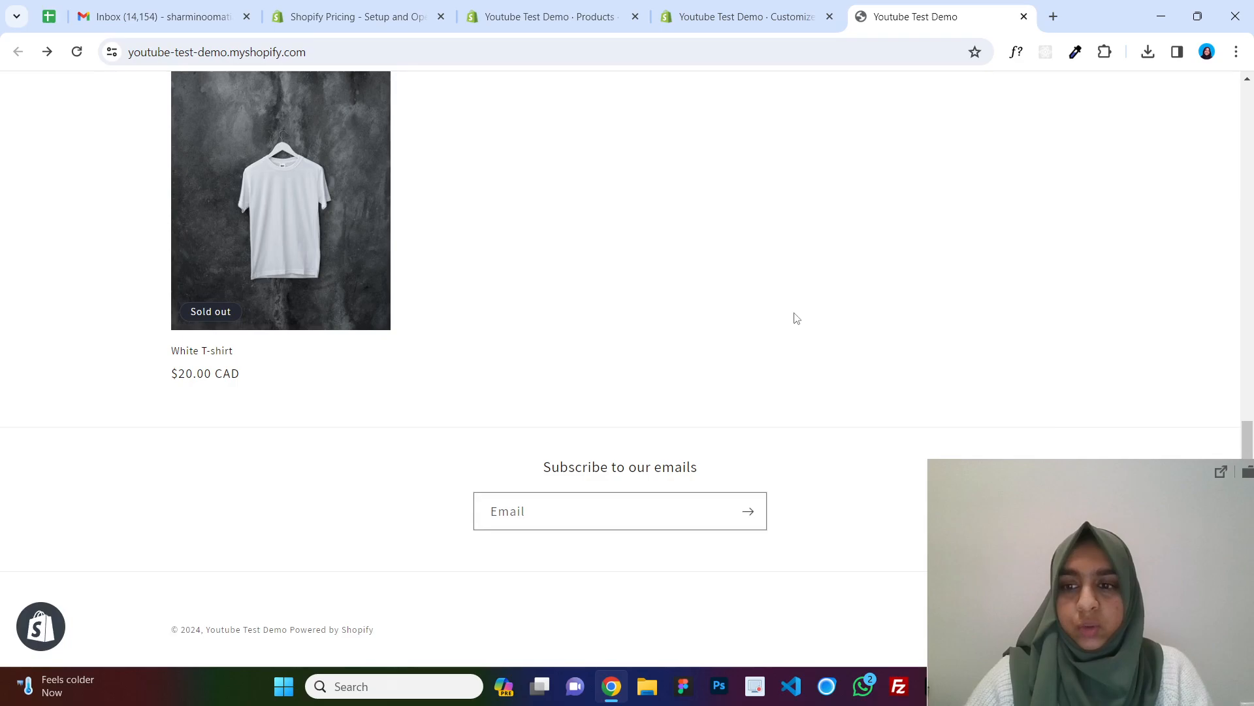
scroll(794, 316, up, 10)
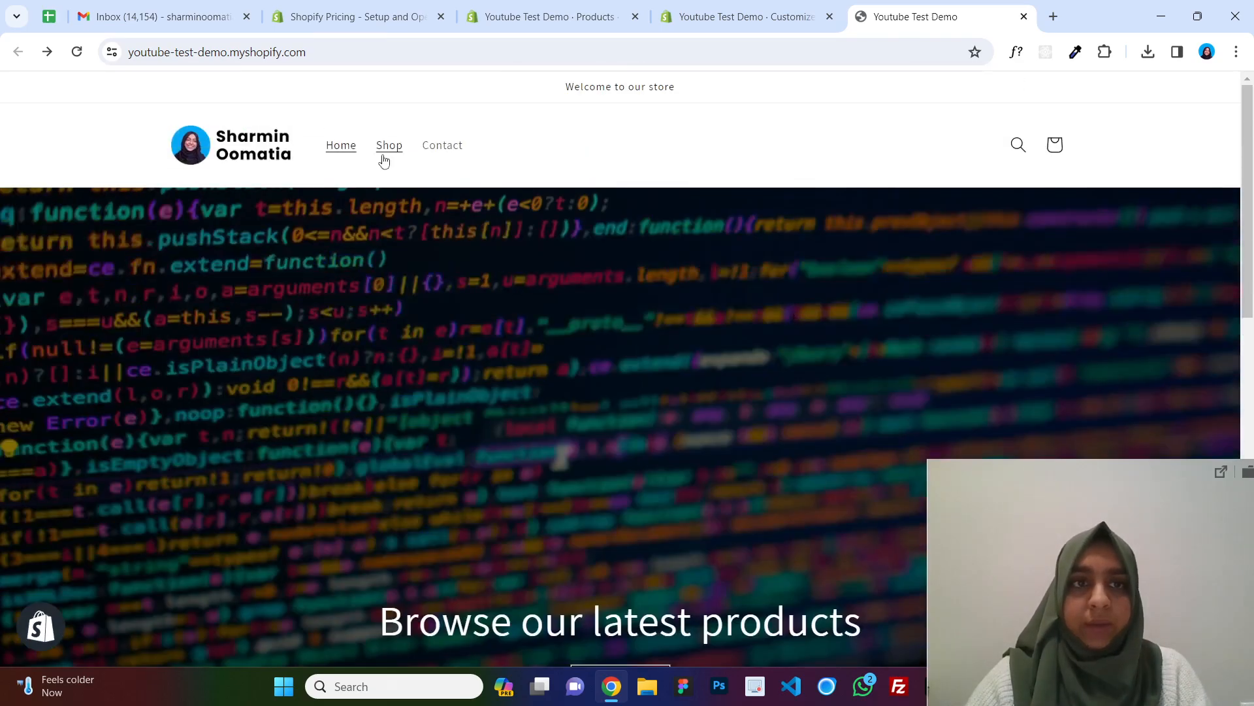
Browse the storefront's Shop and Contact pages.
click(380, 157)
scroll(790, 239, down, 5)
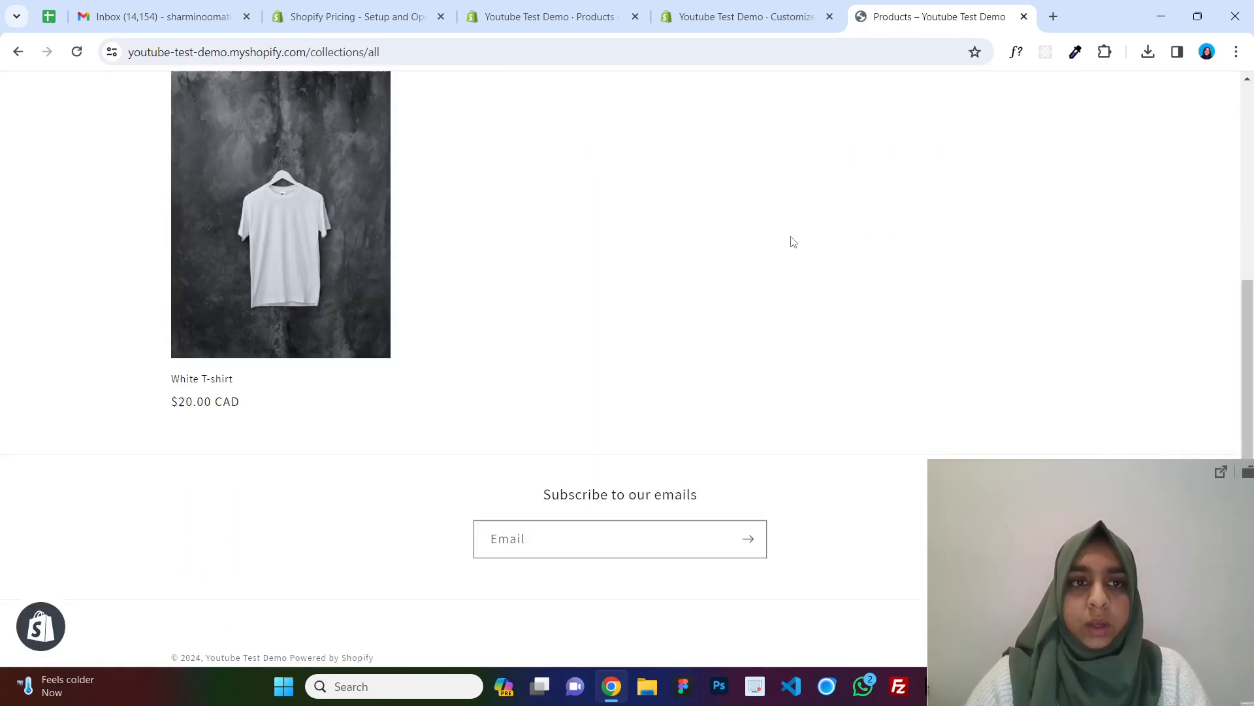
scroll(672, 331, up, 5)
click(451, 150)
scroll(741, 251, down, 3)
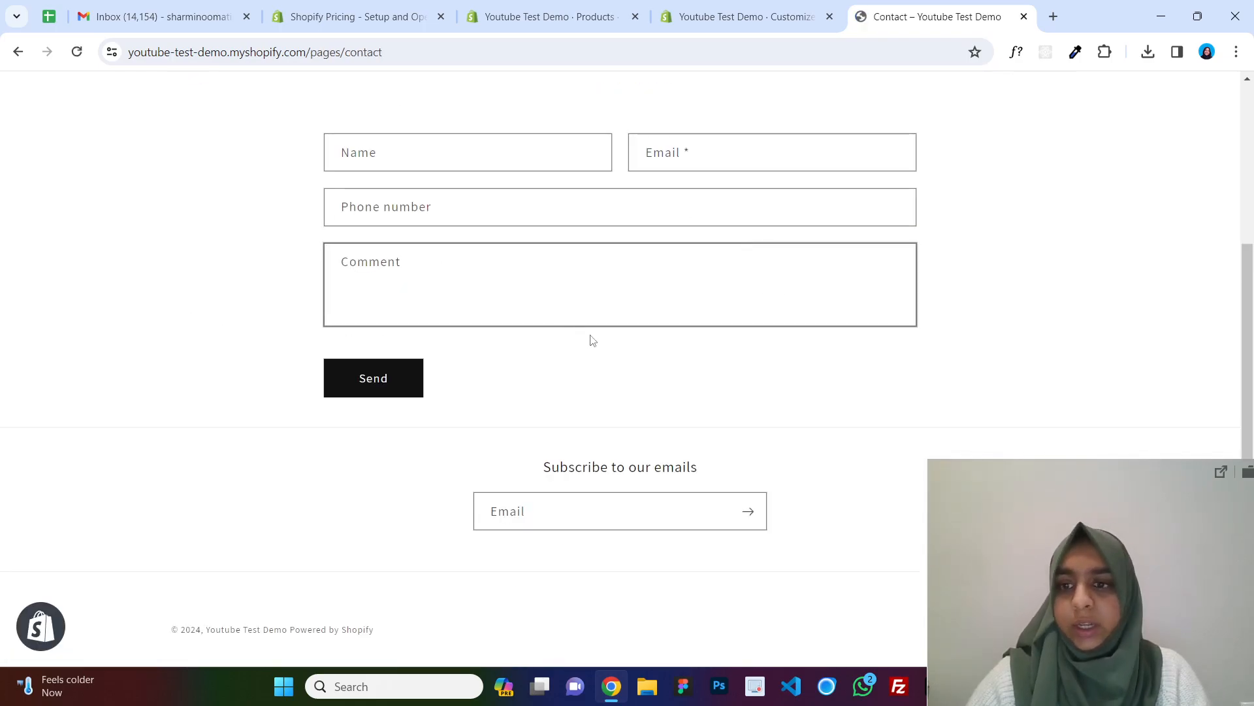
scroll(772, 309, up, 3)
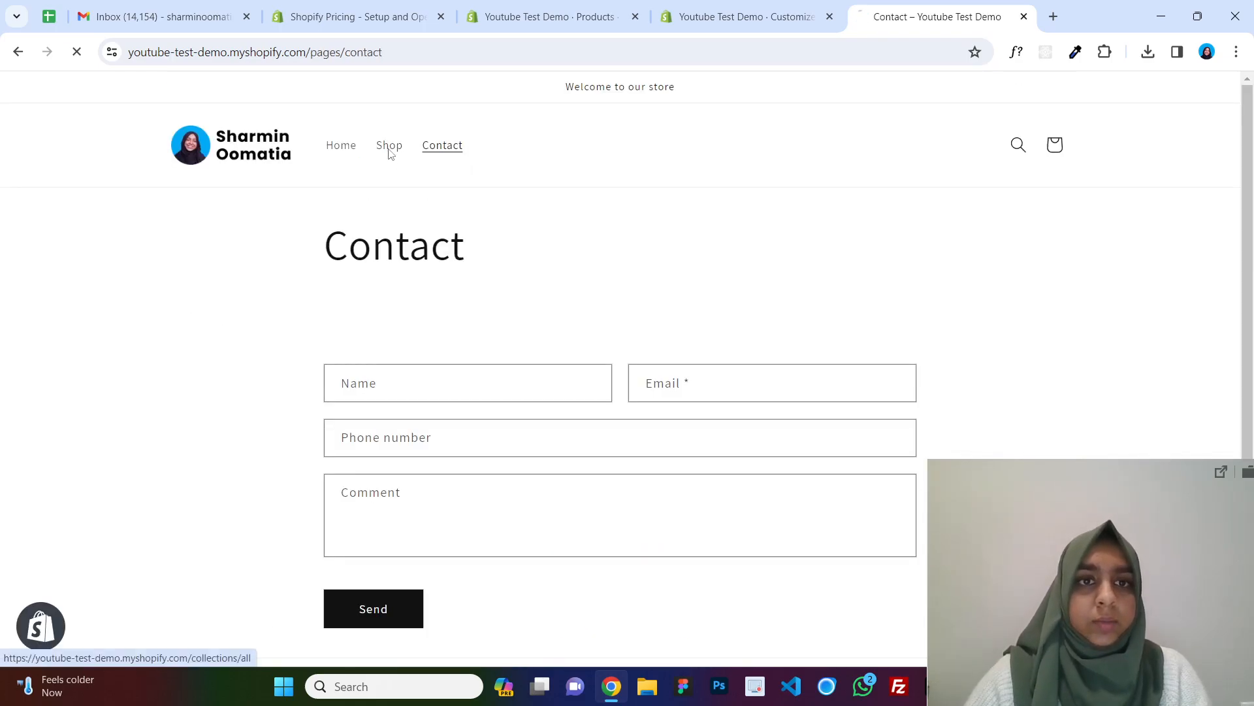
click(390, 148)
Create a new collection titled Summer and save it.
click(515, 5)
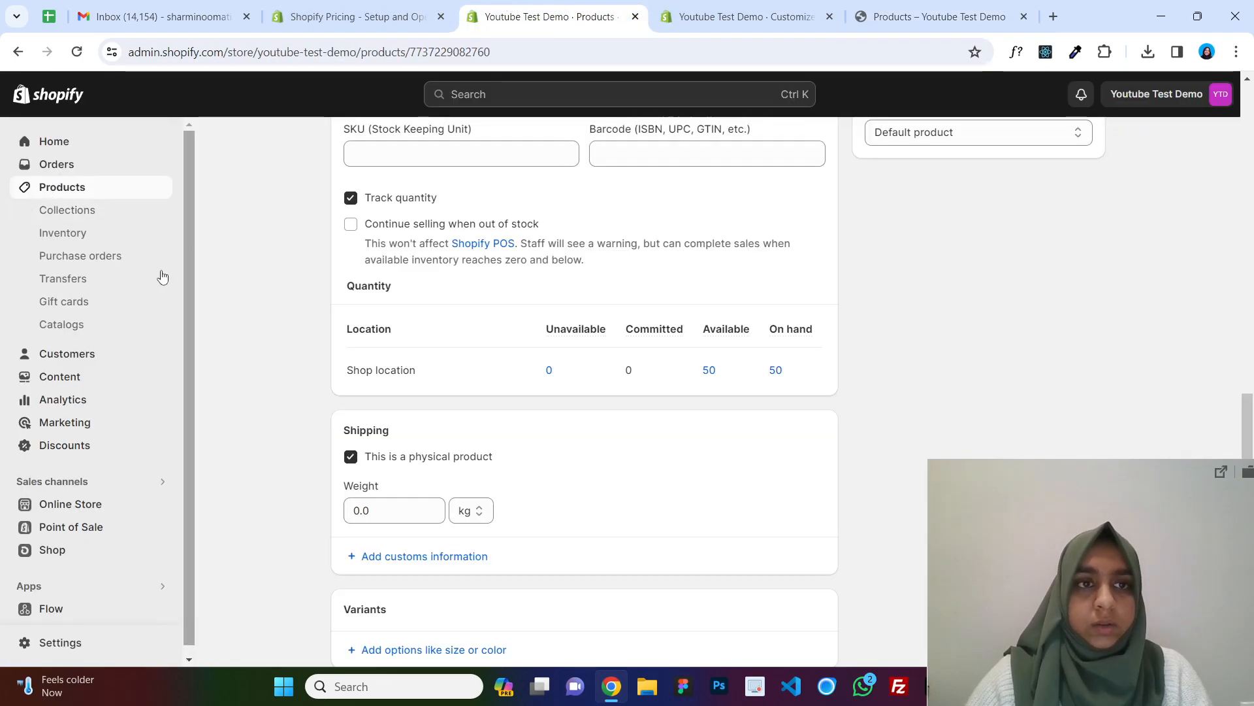
click(78, 188)
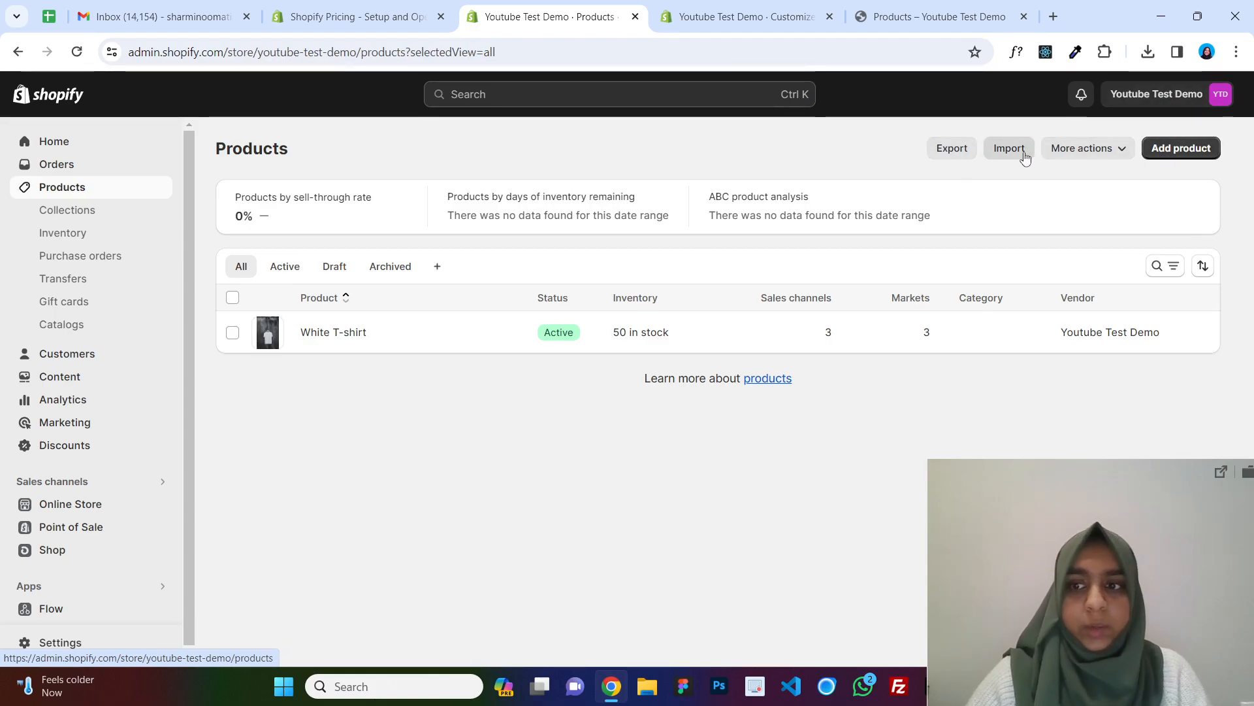
click(66, 216)
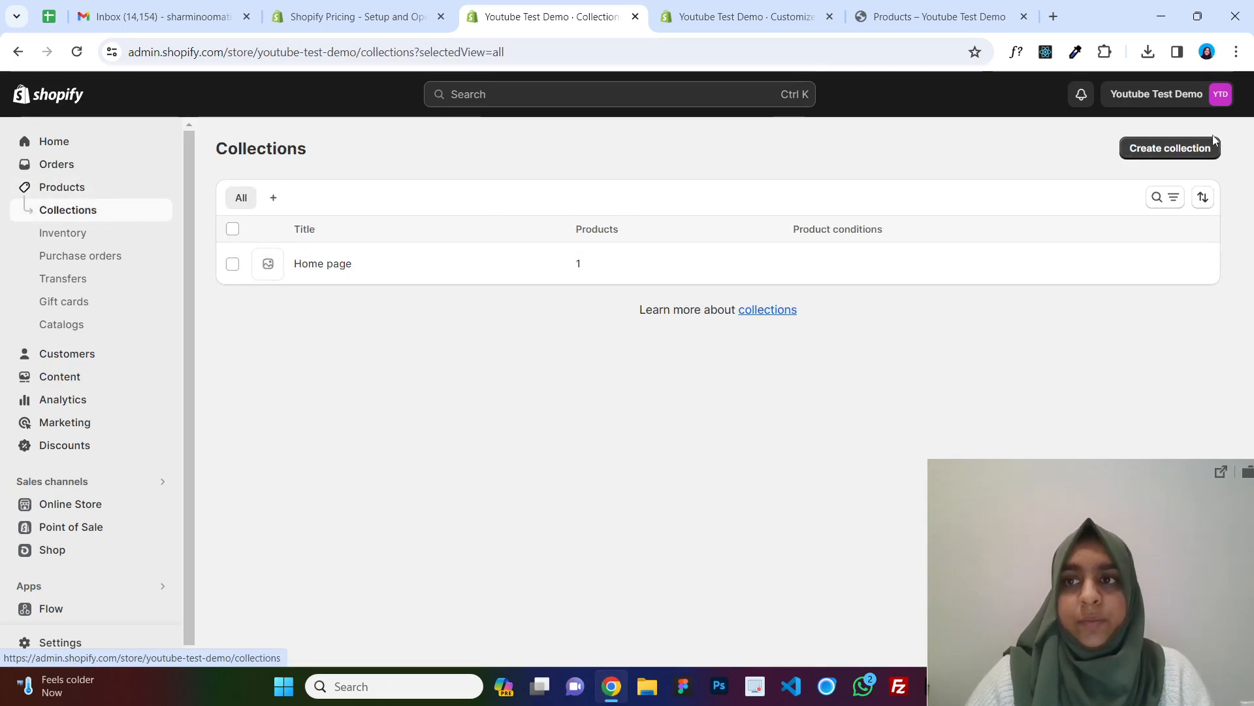
click(1179, 150)
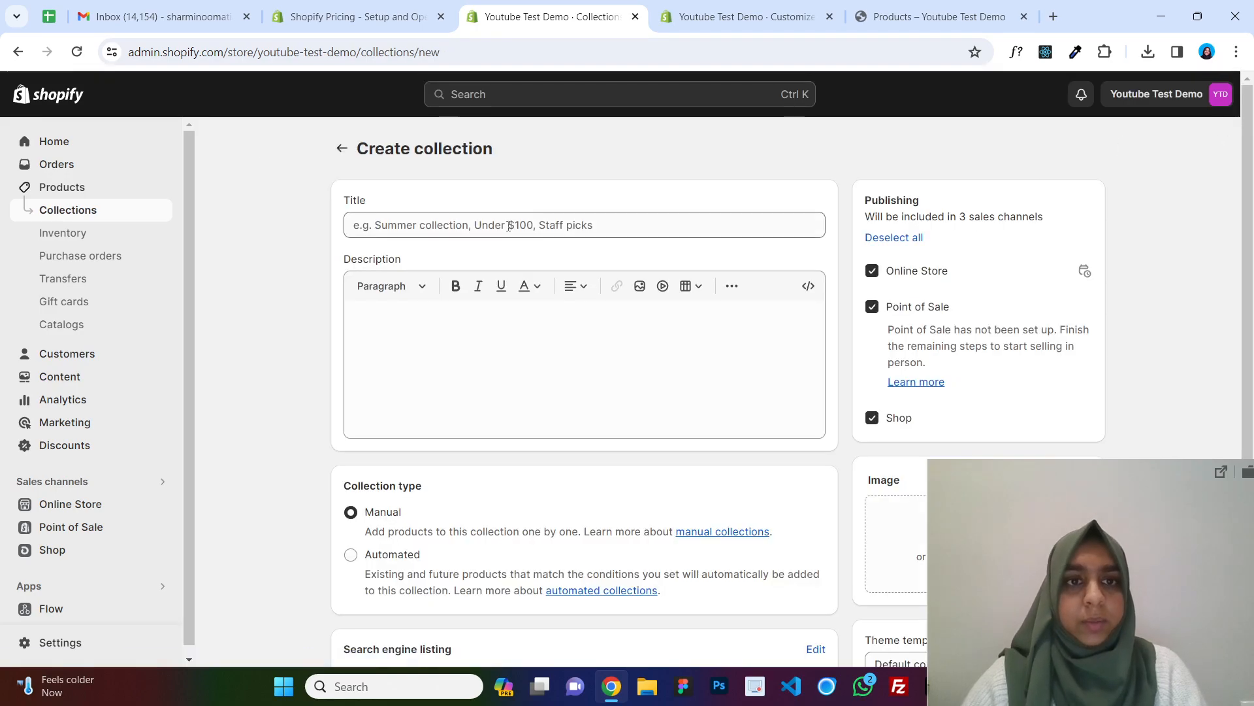
click(509, 226)
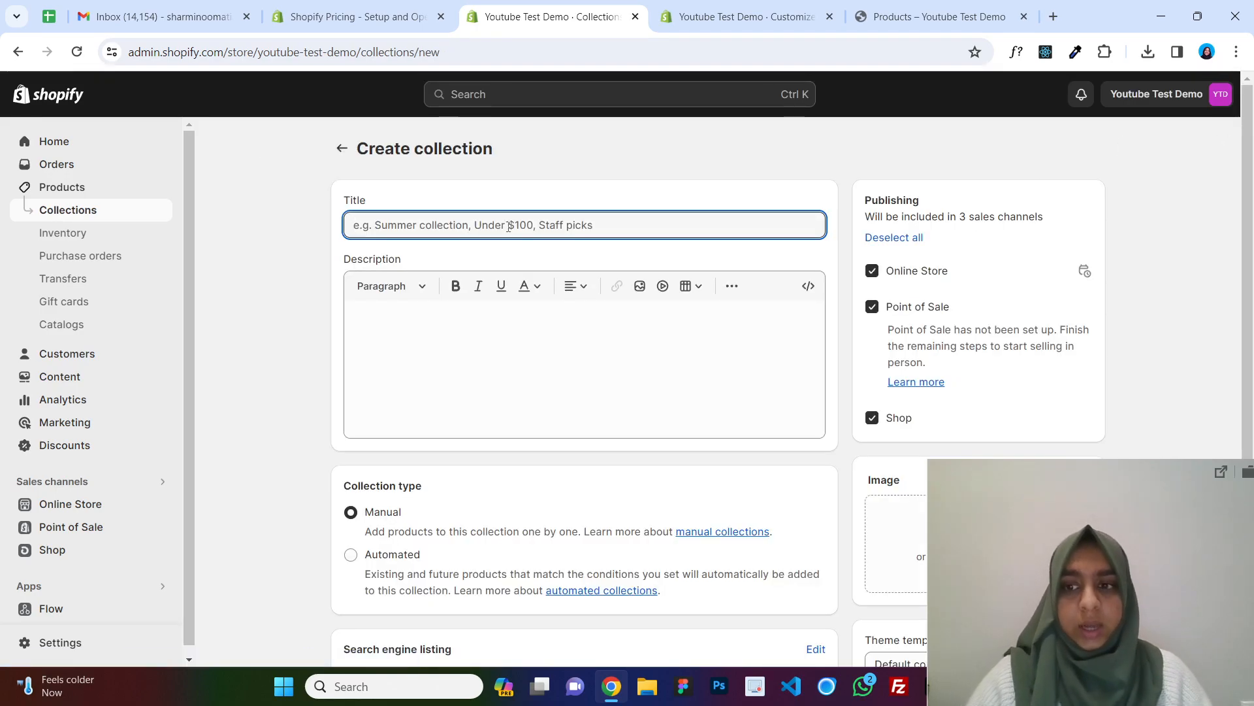
text(Summer)
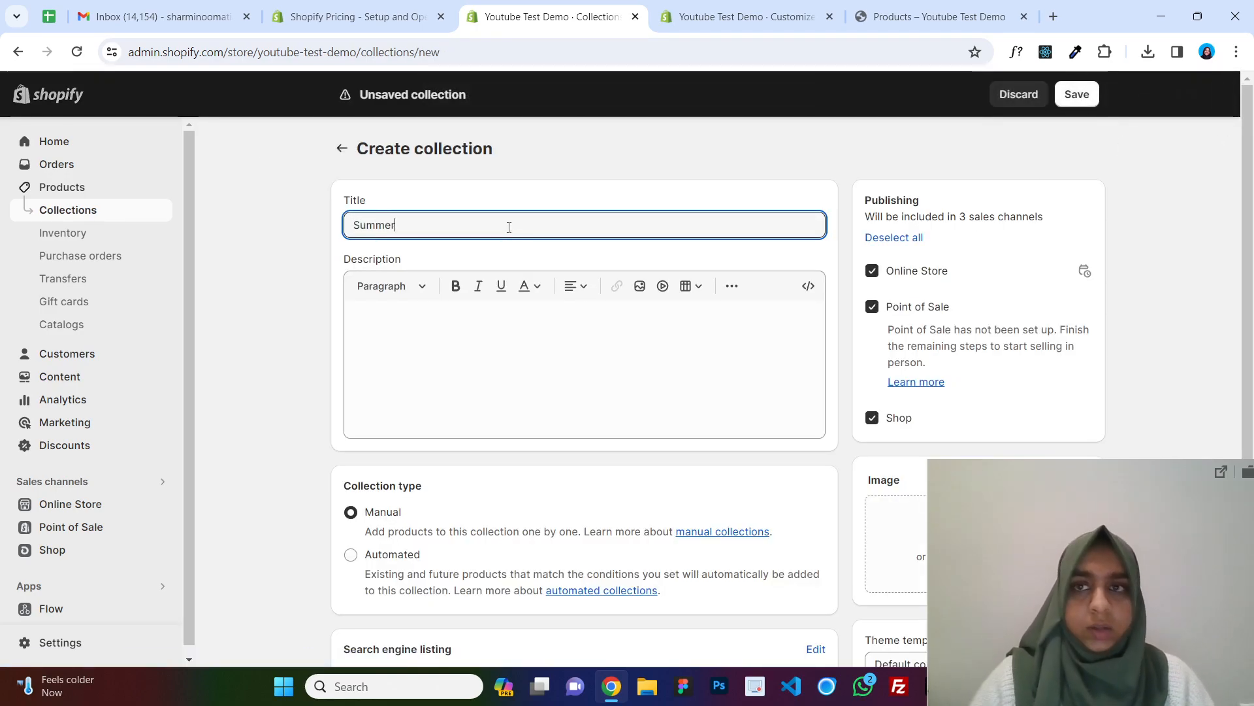
click(1094, 94)
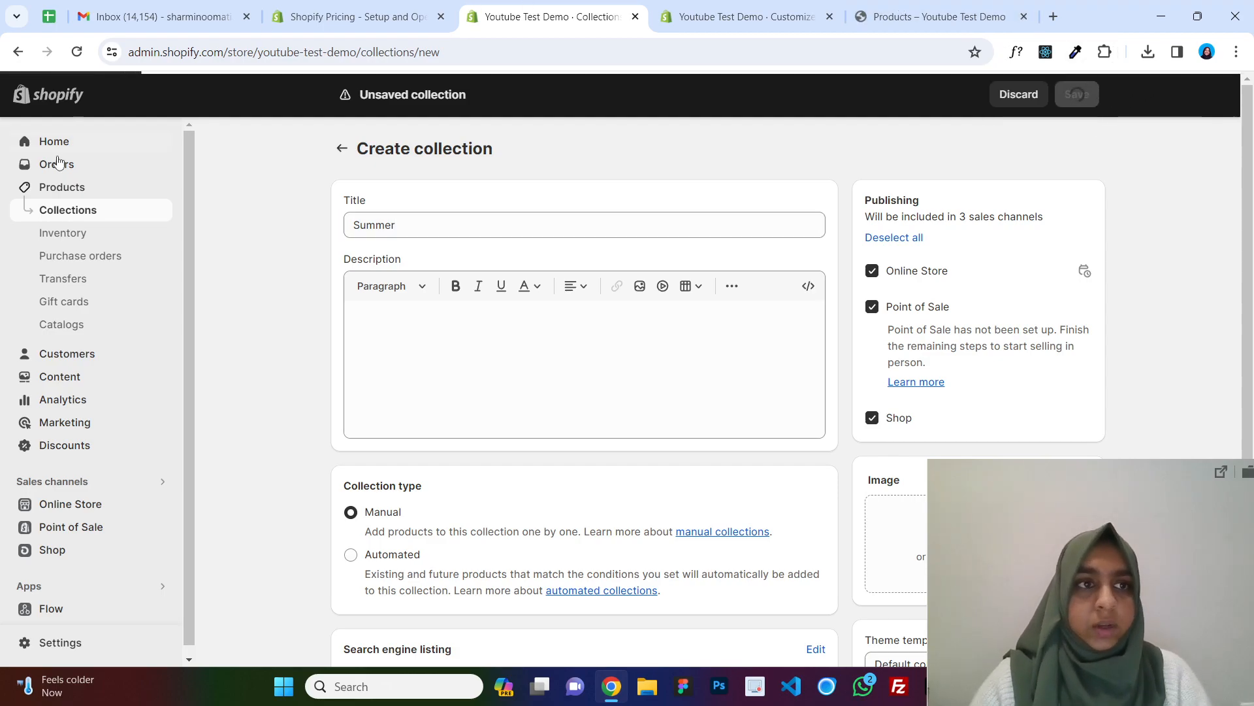
Reload the storefront's Shop page in its tab.
click(781, 6)
click(893, 13)
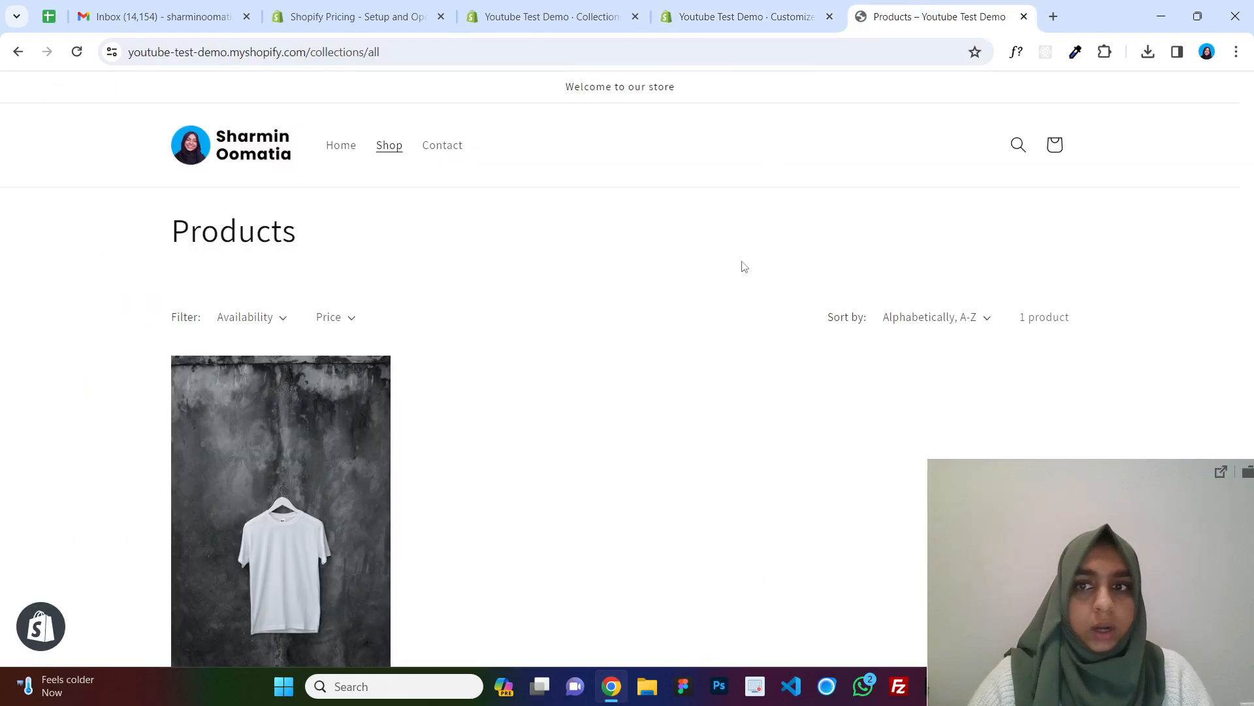
click(77, 57)
click(552, 17)
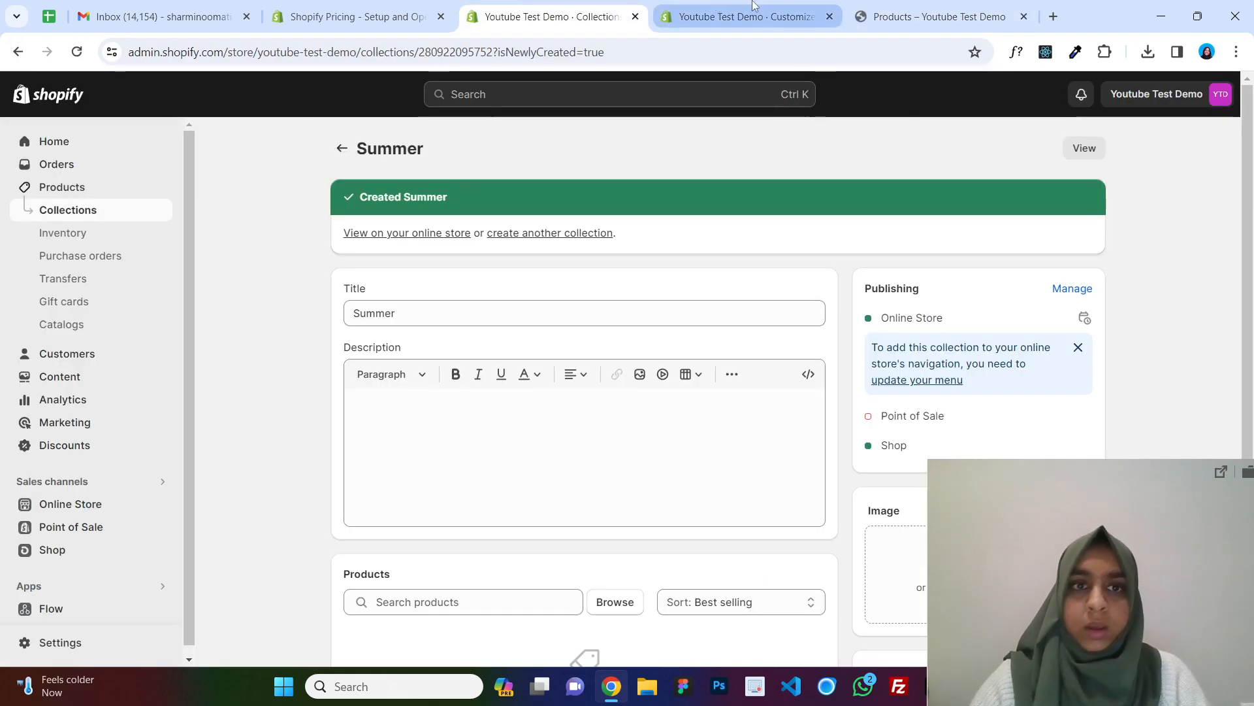
Add the White T-shirt to the Summer collection and save the product.
click(88, 195)
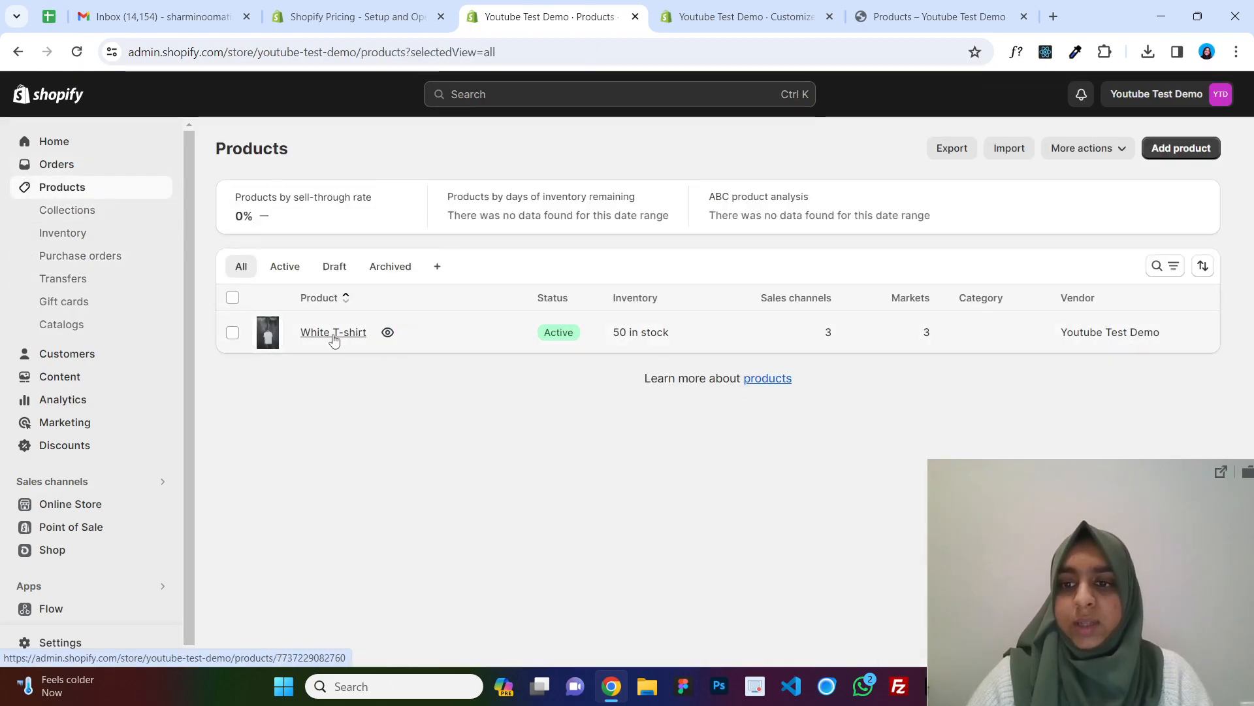
click(333, 334)
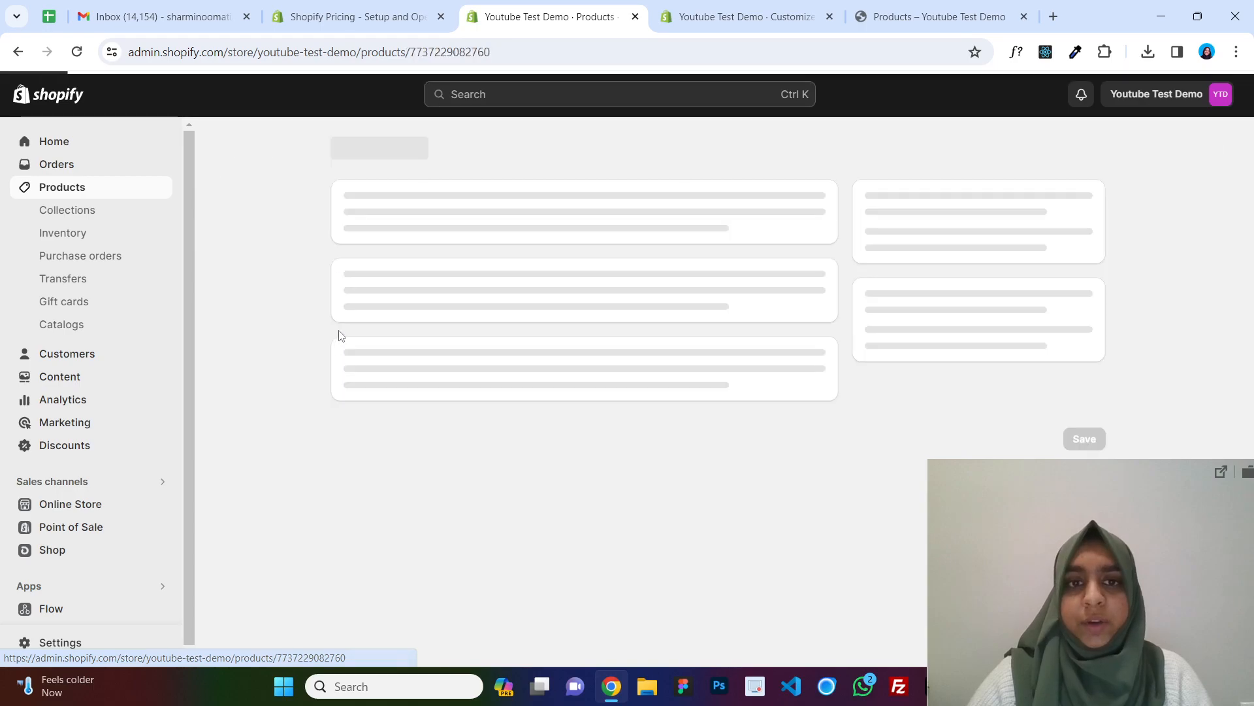
scroll(897, 295, down, 3)
scroll(897, 296, down, 4)
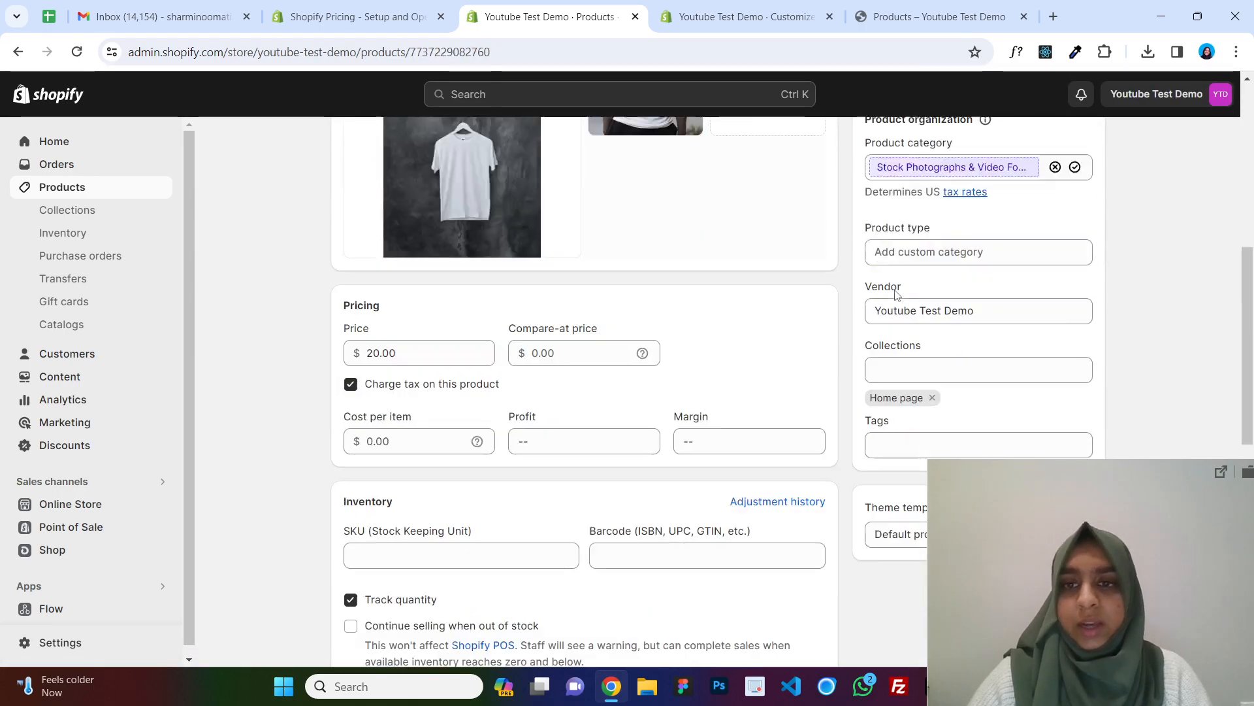
scroll(935, 320, down, 4)
scroll(925, 156, up, 1)
click(938, 207)
click(936, 277)
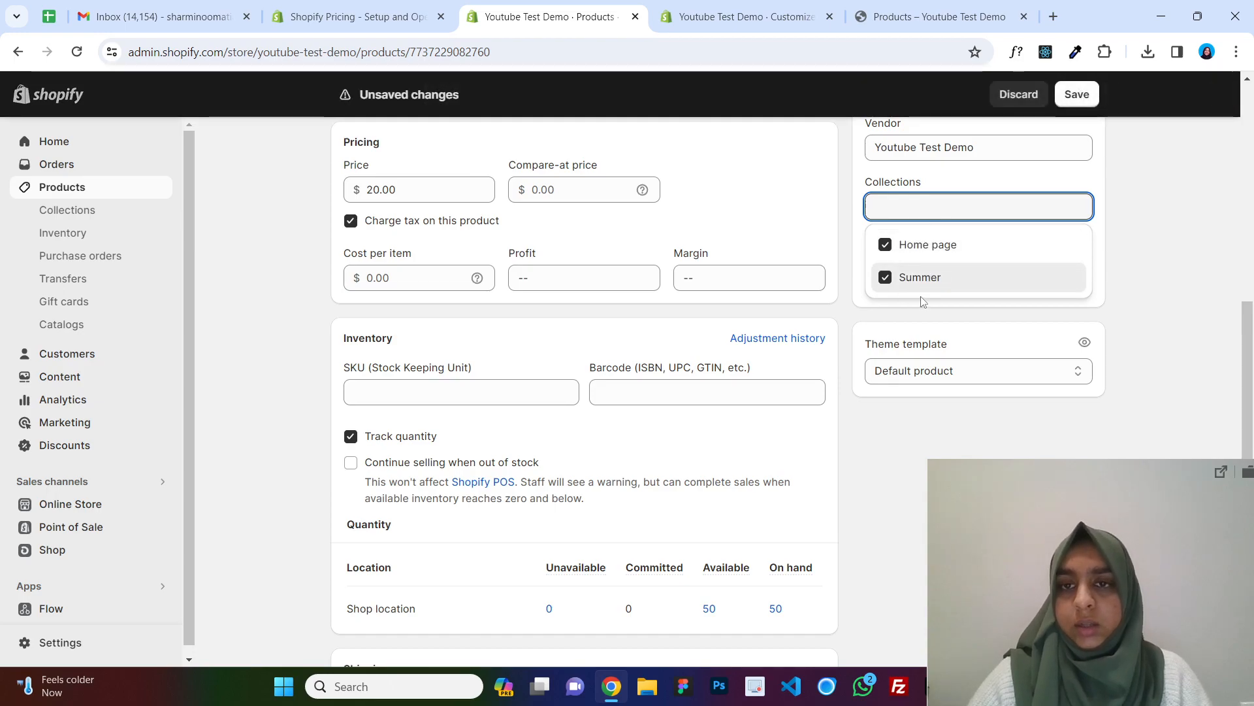
click(1085, 97)
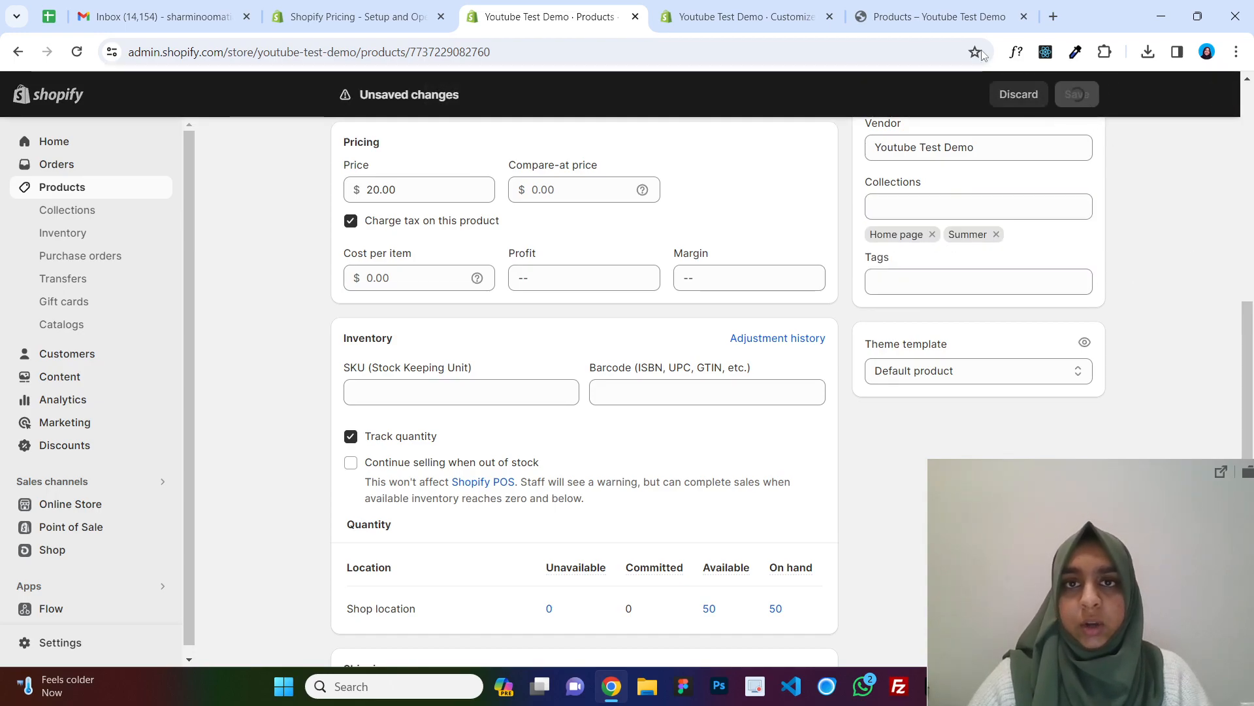
Check the header menu in the theme editor.
click(769, 5)
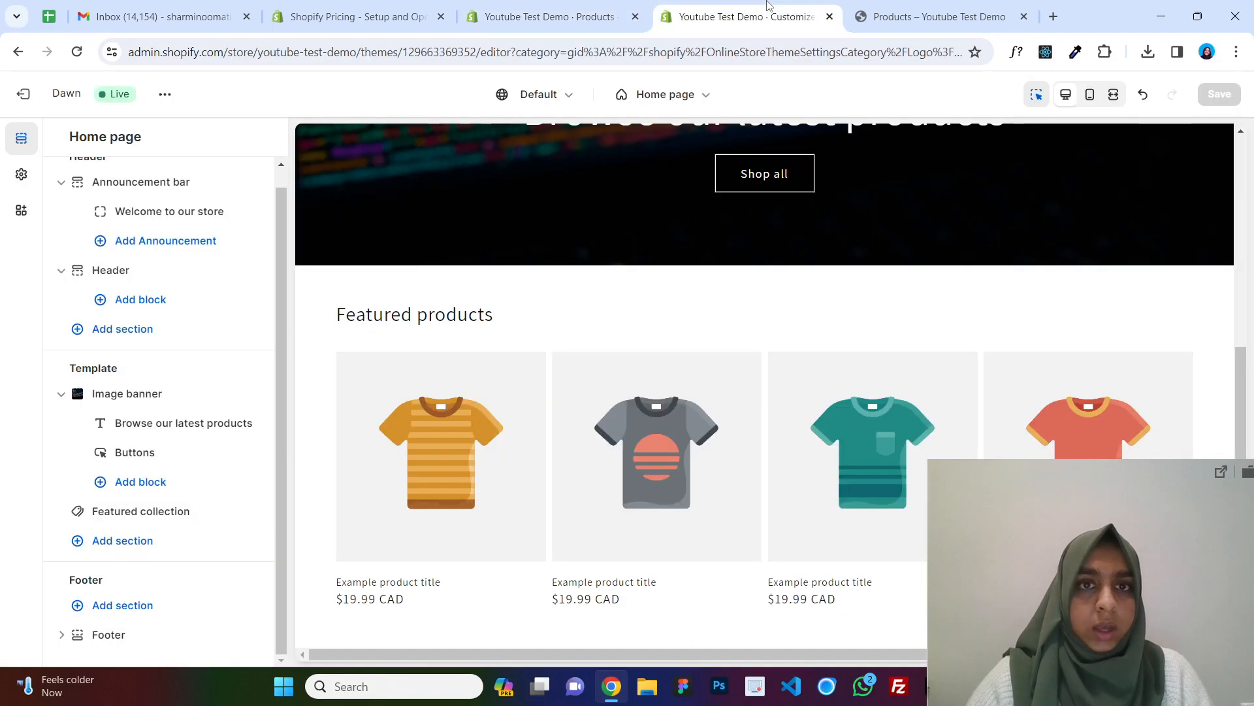
scroll(777, 275, up, 5)
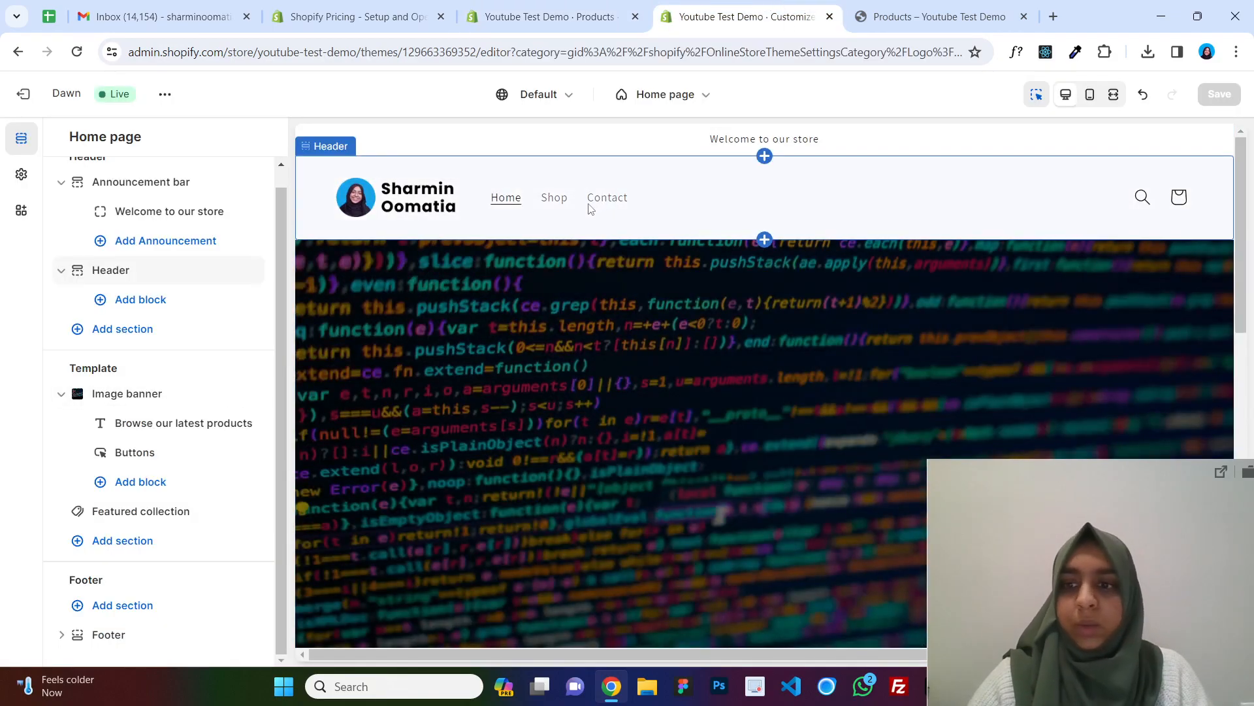
click(532, 16)
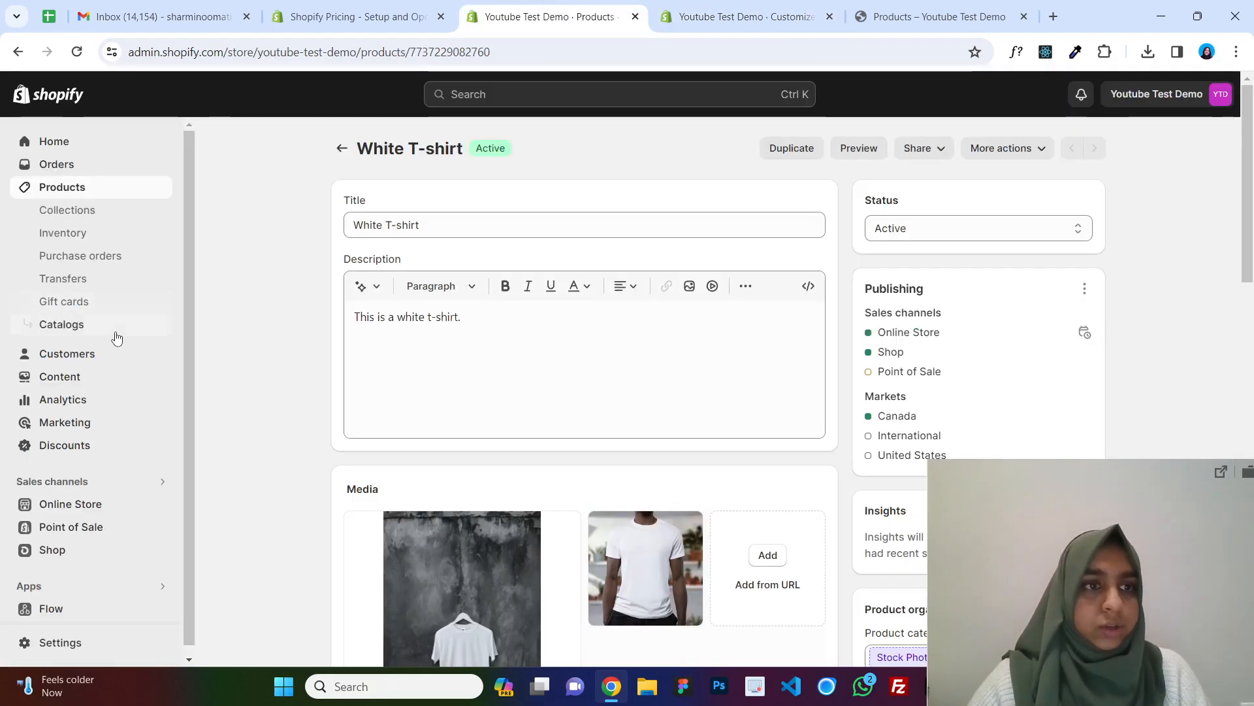
Add a menu item named Summer, linked to the Summer collection, to the Main menu and save.
click(85, 505)
click(70, 452)
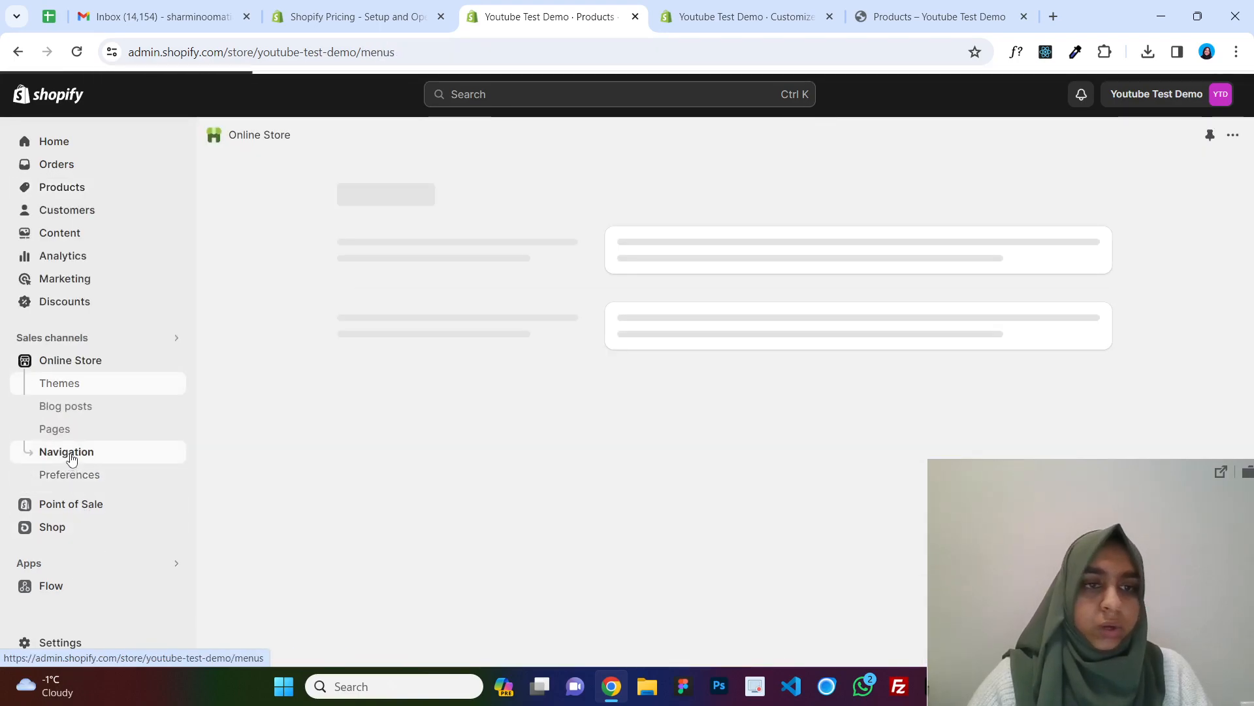
scroll(795, 284, down, 1)
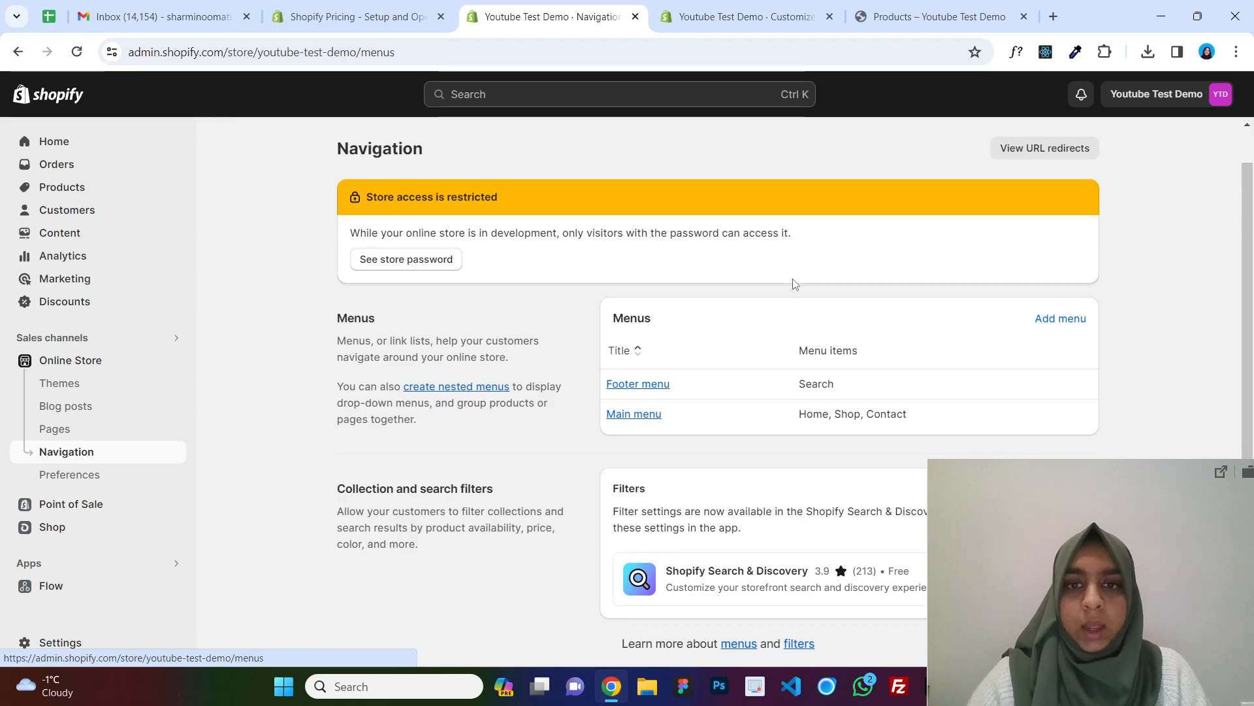
click(638, 416)
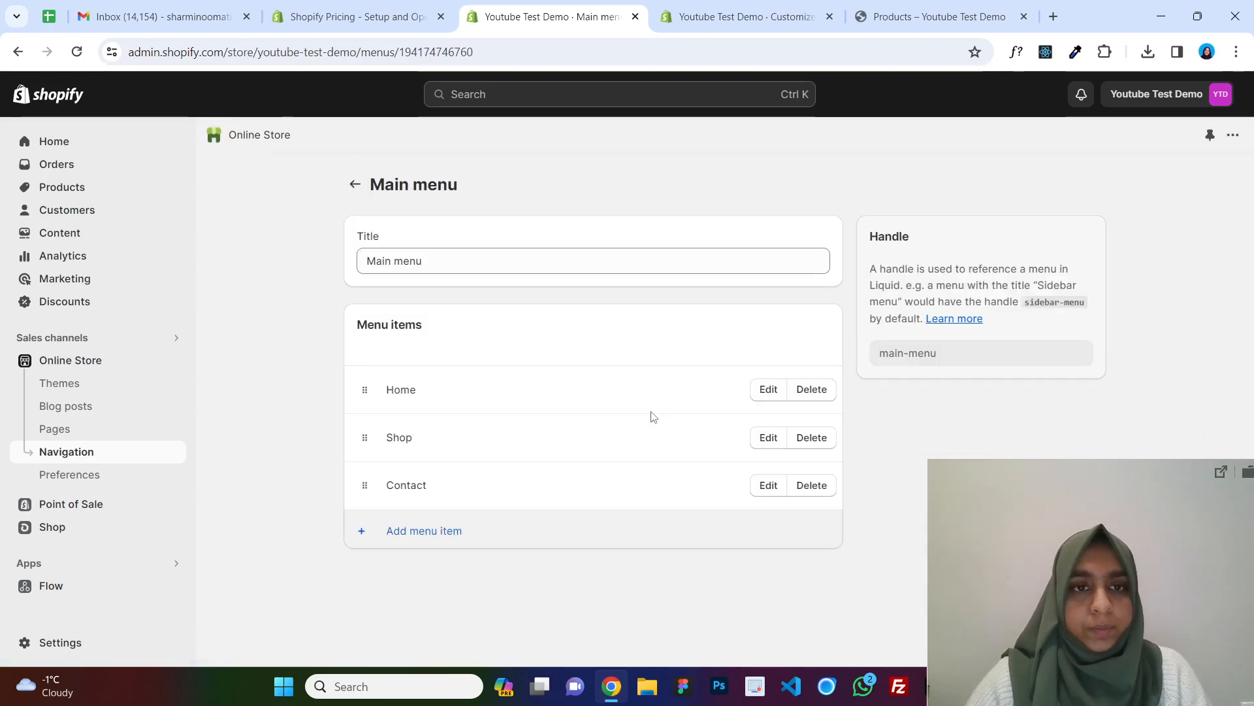
click(425, 537)
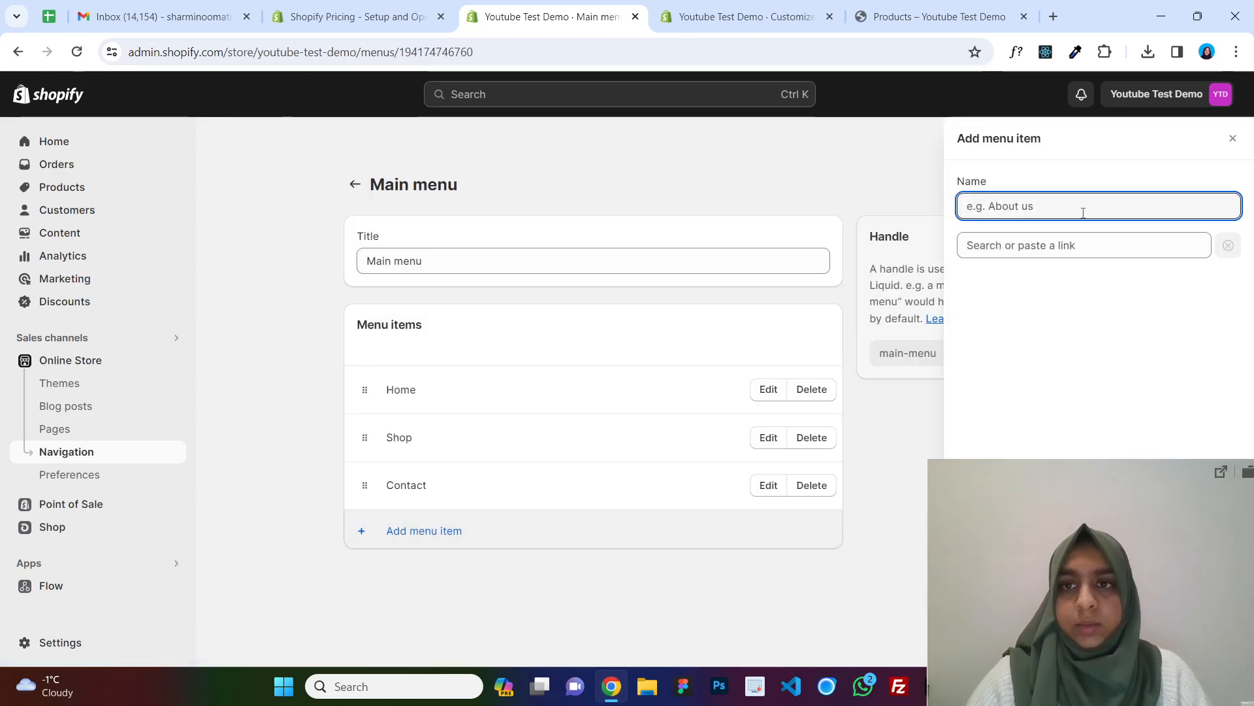
text(Summer)
click(1086, 244)
text(summ)
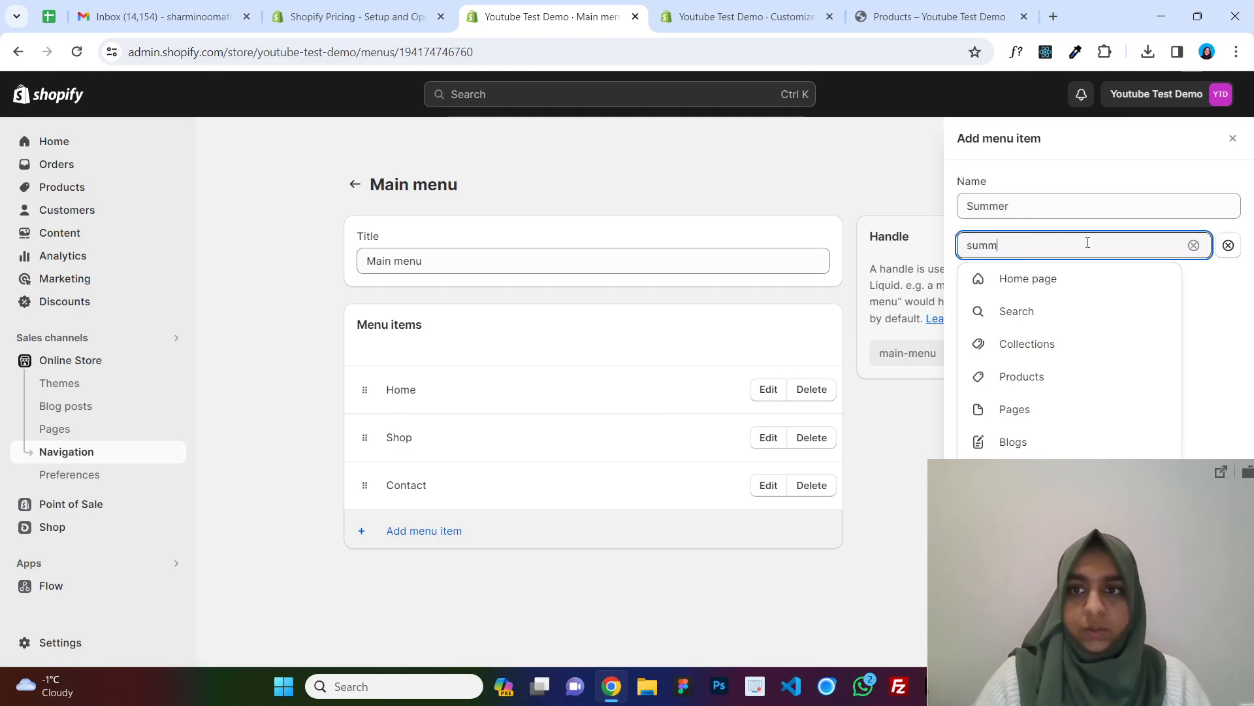
click(1045, 306)
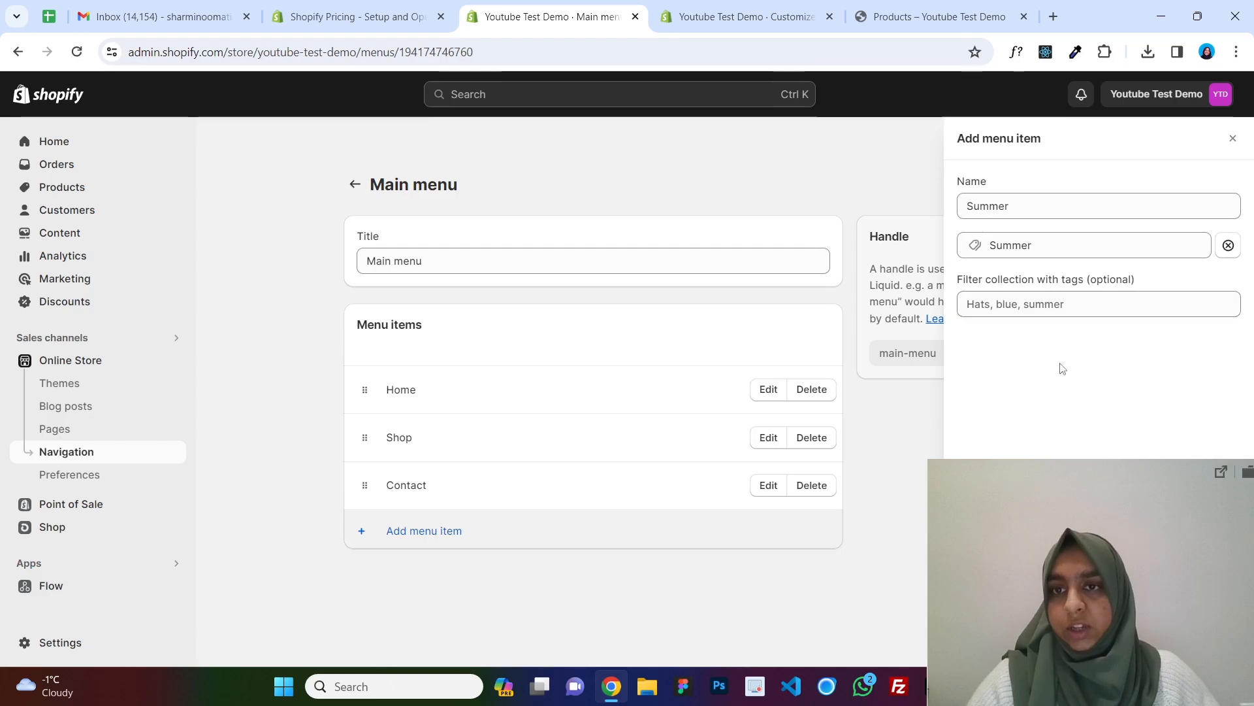
click(1216, 646)
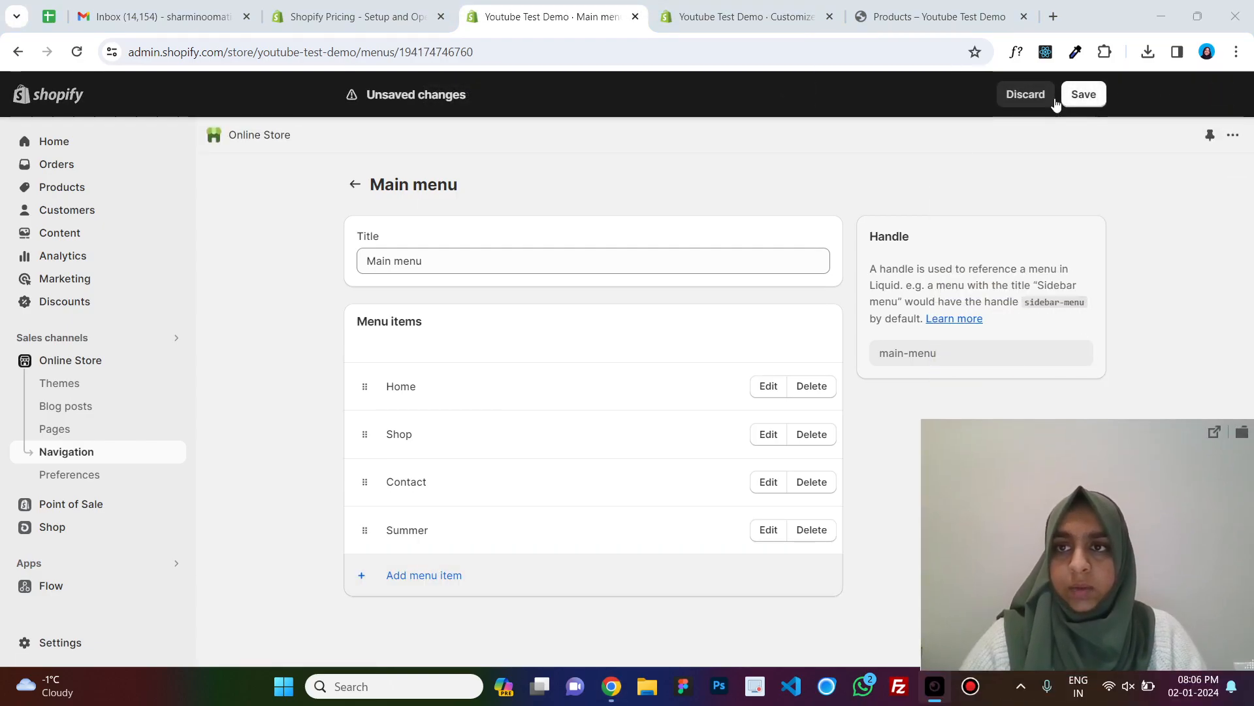
click(1084, 96)
Reload the storefront and view the Summer collection page.
click(939, 16)
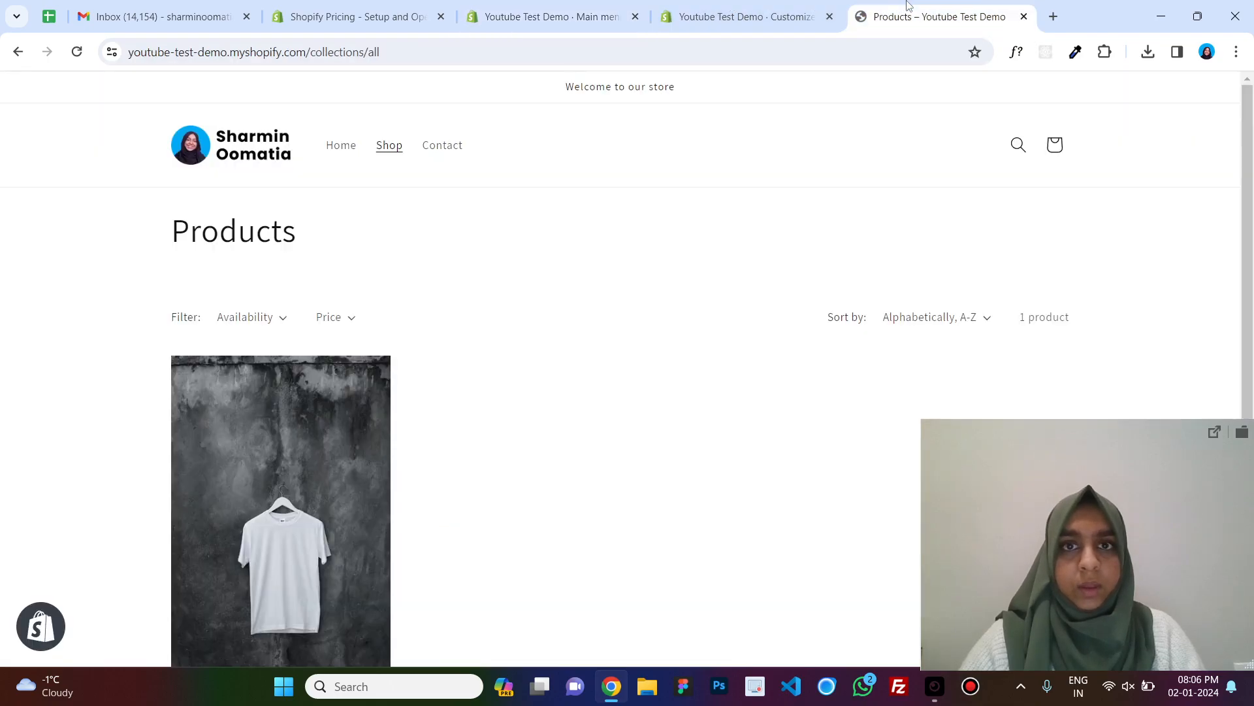
click(76, 51)
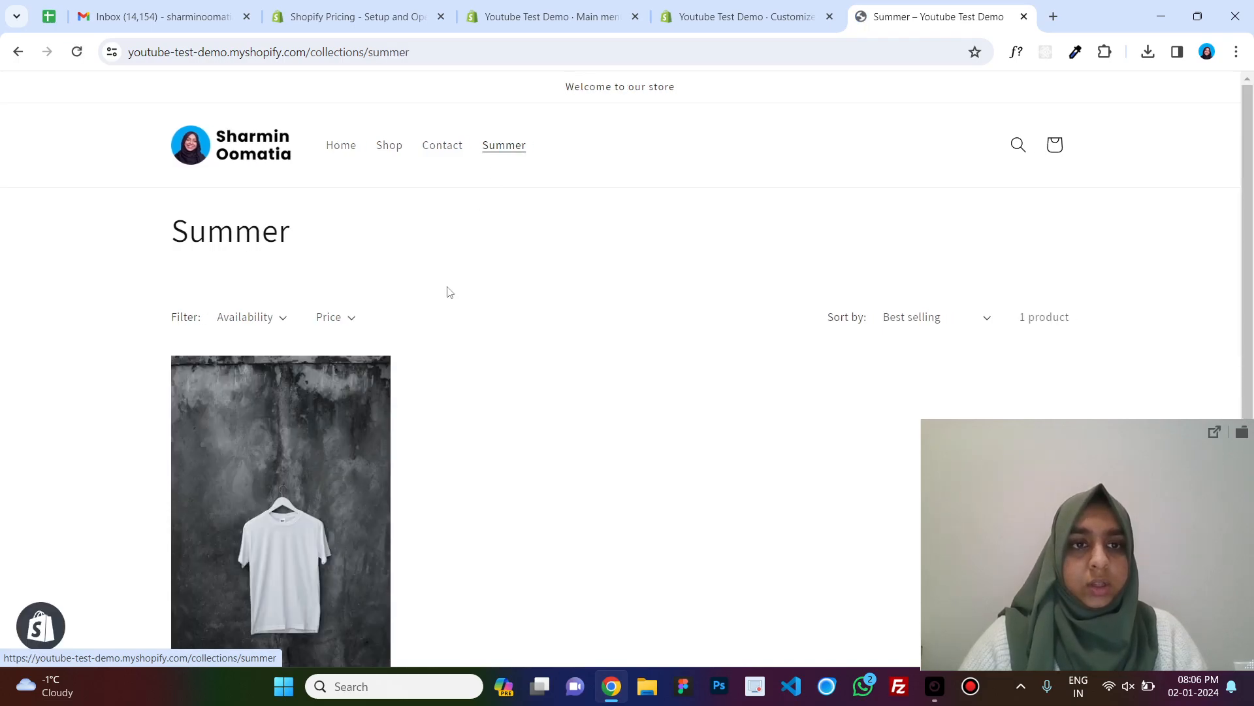
scroll(448, 291, down, 5)
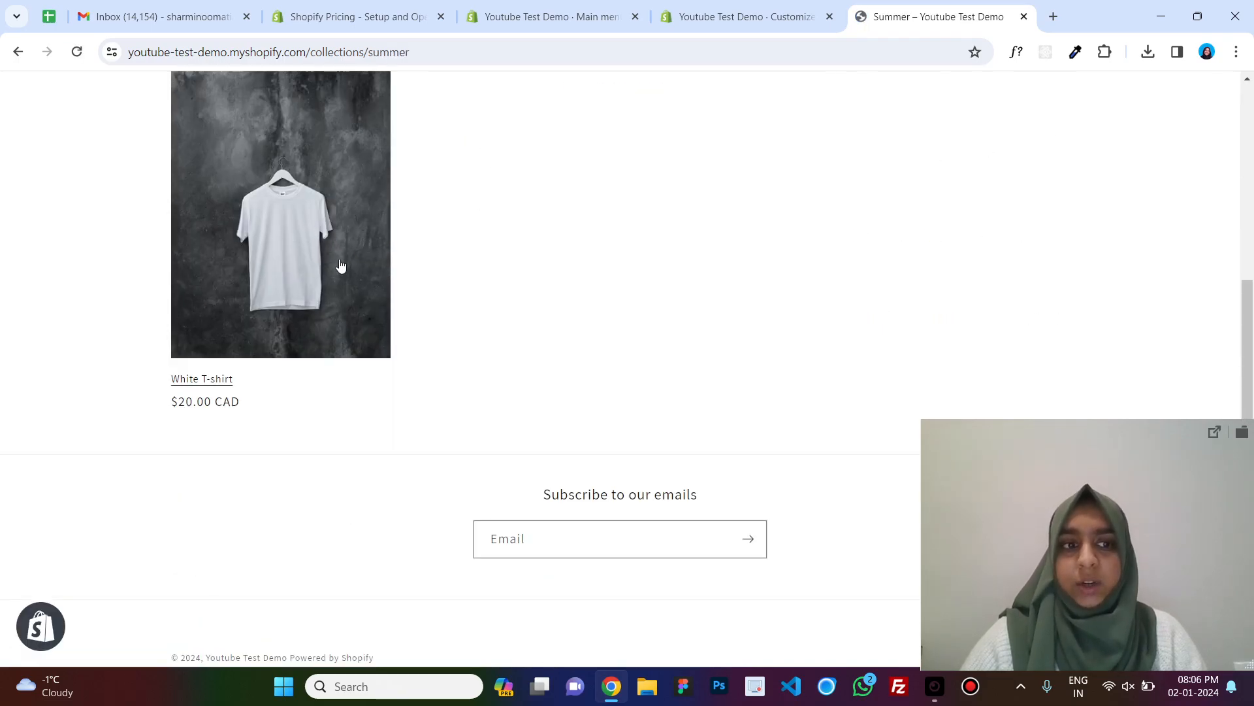
scroll(301, 280, up, 5)
Open the White T-shirt product and review its collections.
click(552, 16)
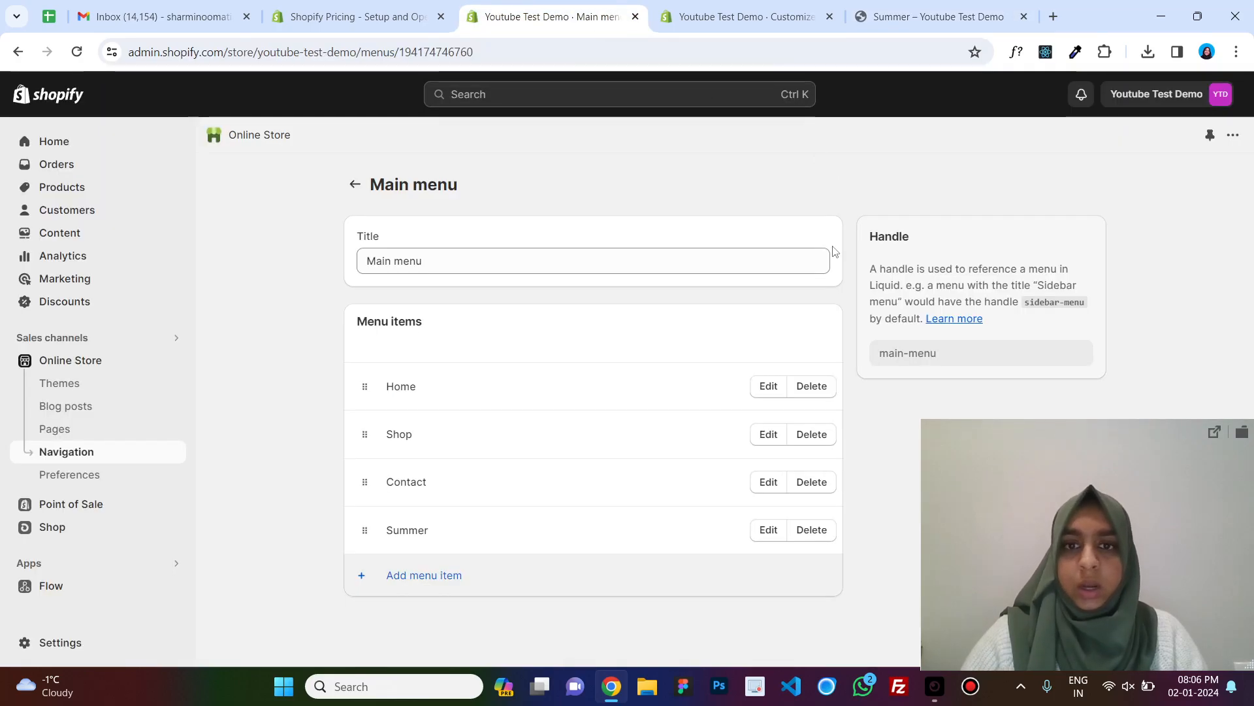
click(744, 16)
click(356, 17)
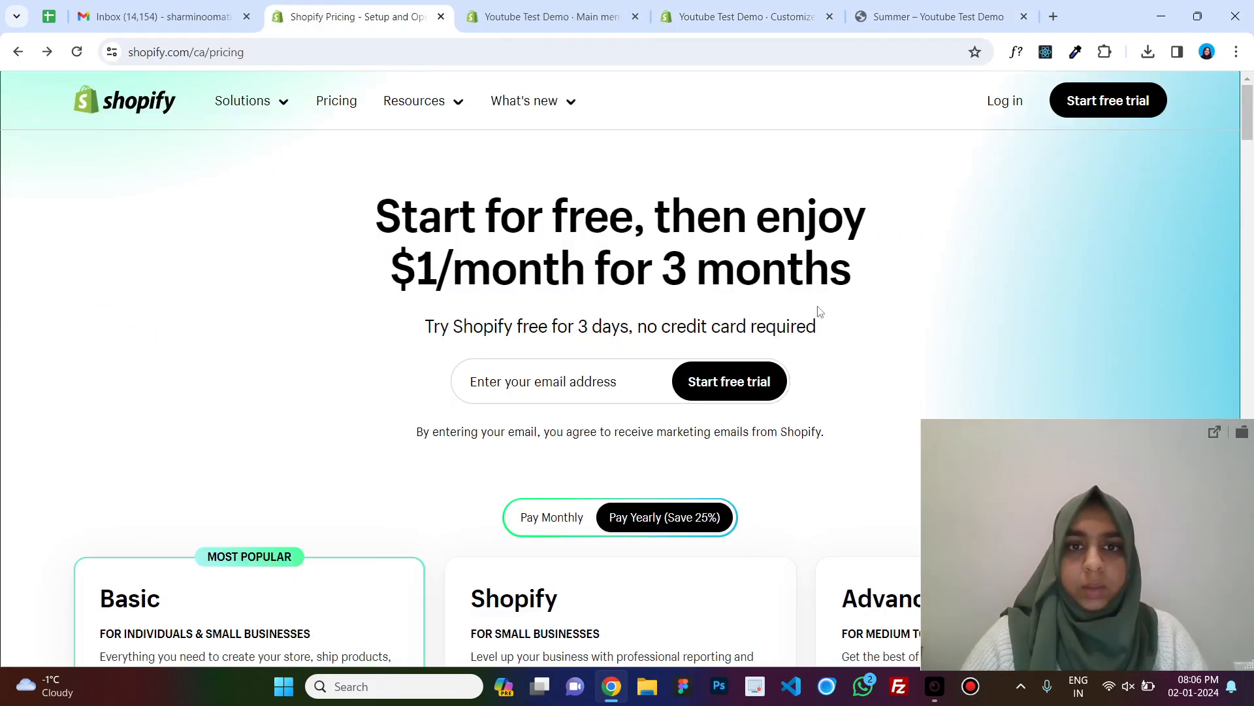
click(552, 17)
click(92, 188)
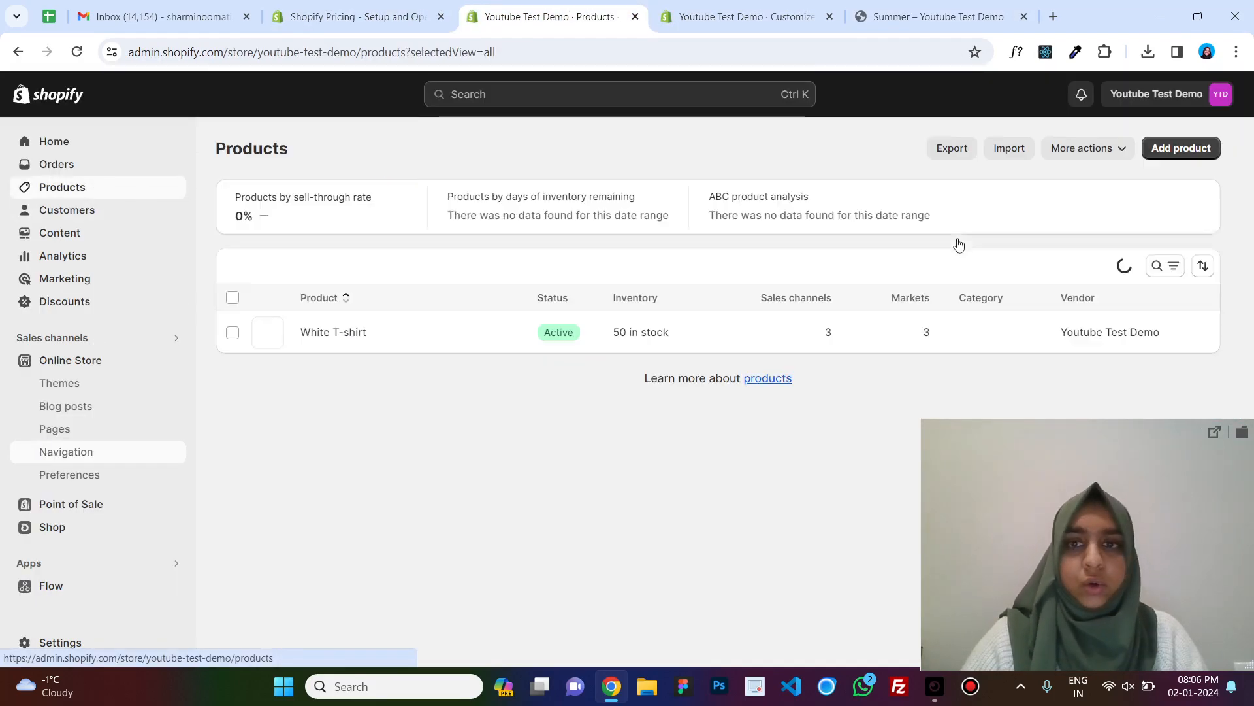
click(324, 334)
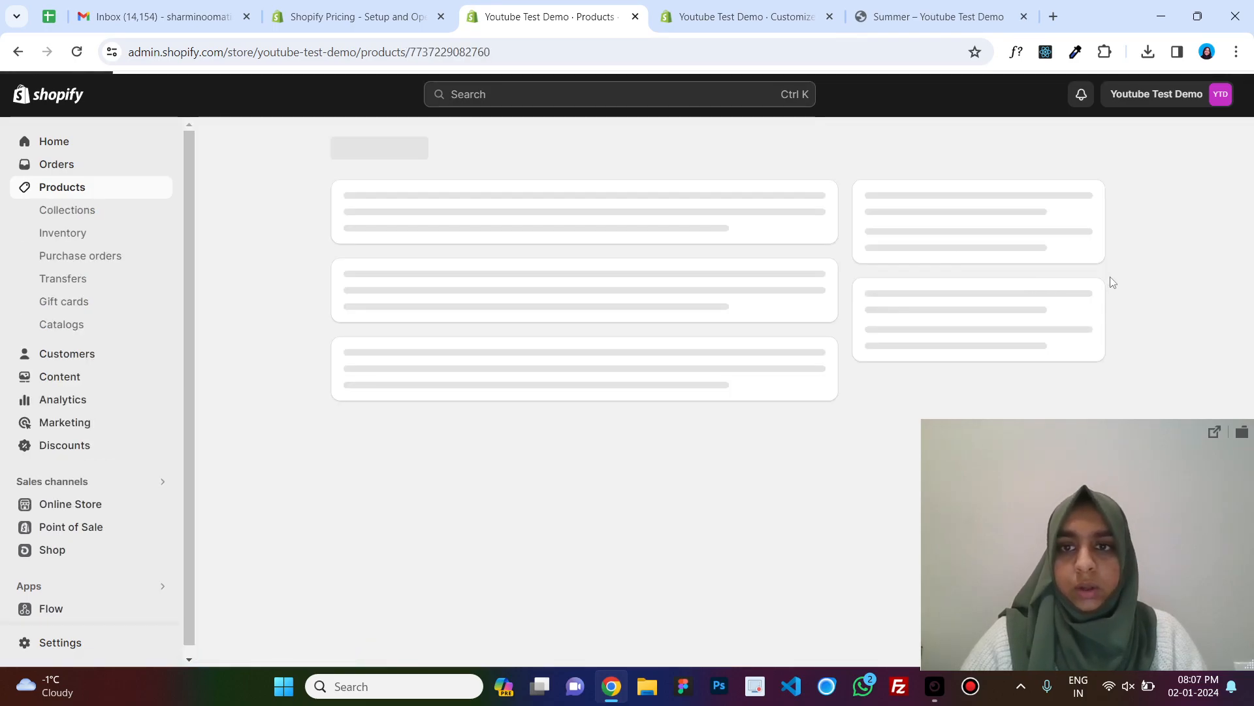
scroll(1111, 279, down, 6)
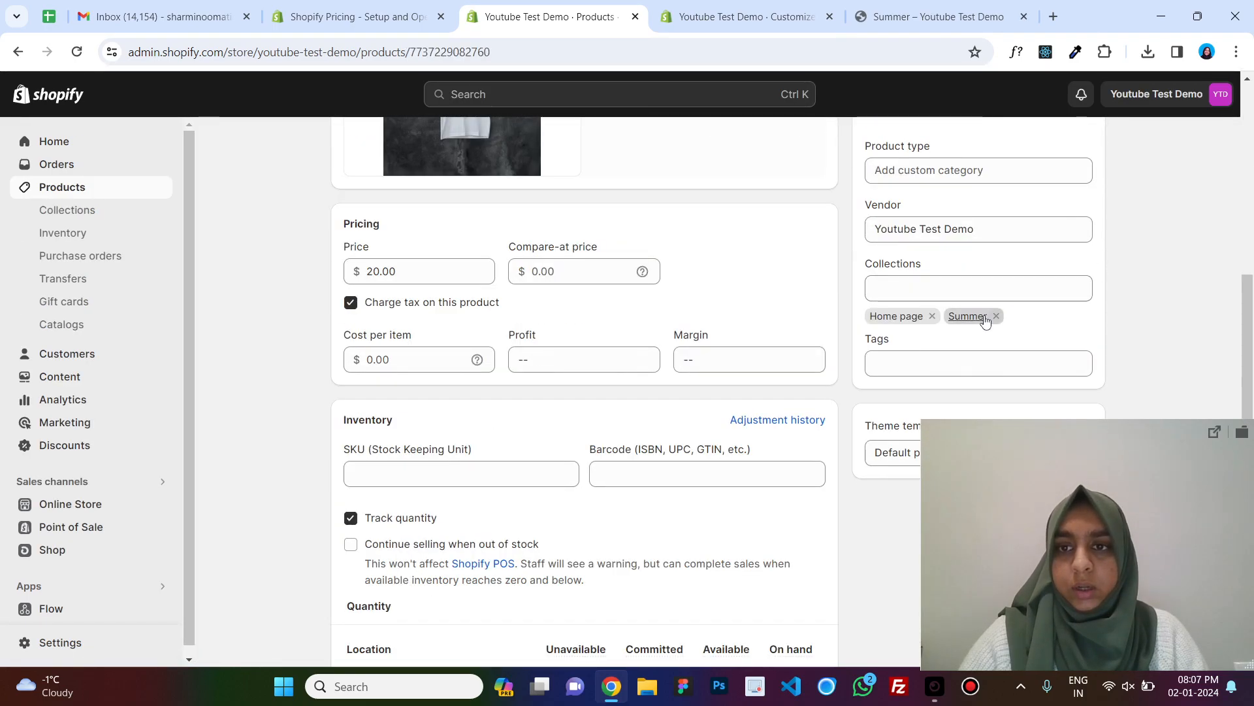
Remove the Summer collection from the White T-shirt product and save the product.
click(995, 316)
click(1076, 94)
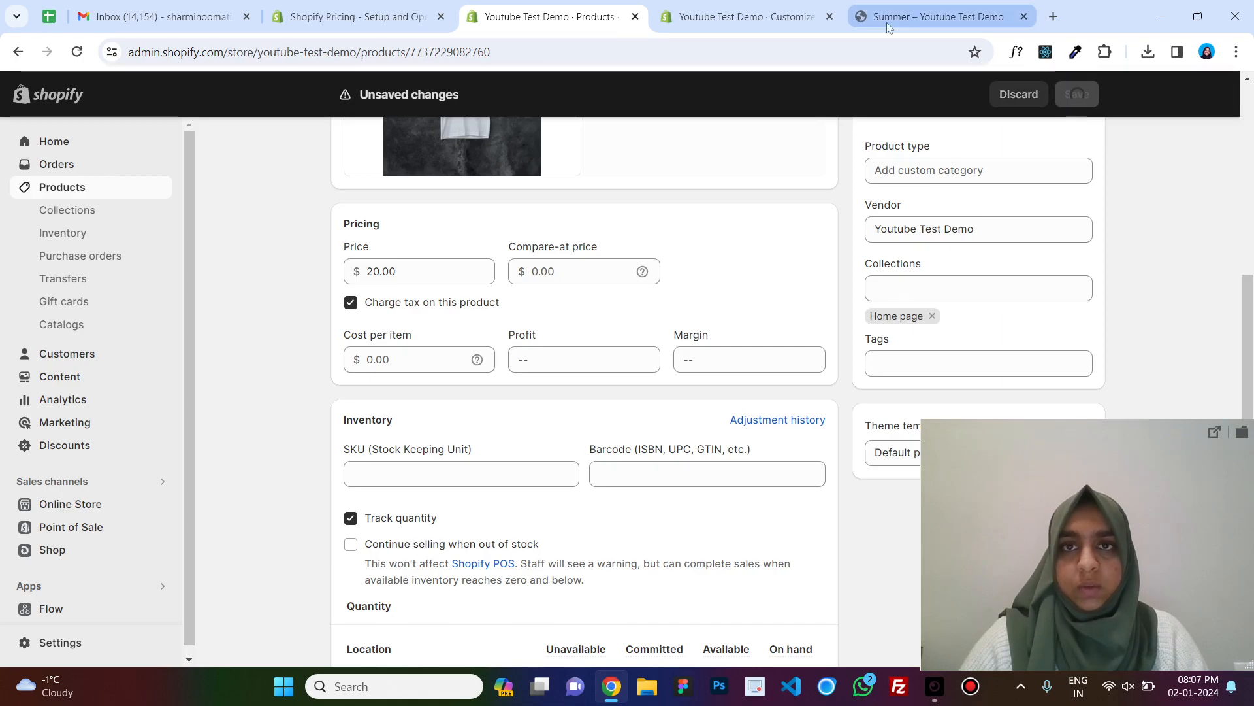
Open the storefront's all-products page at collections/all and scroll through the listed products.
click(928, 16)
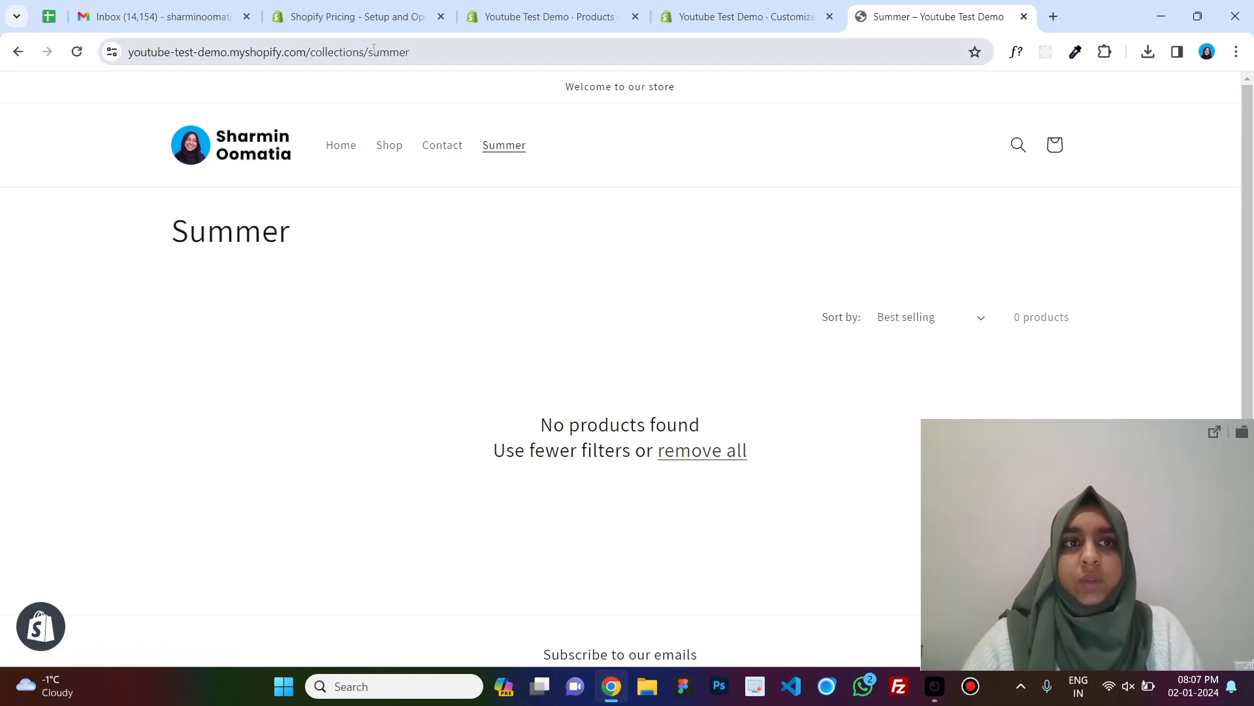
drag(314, 56, 124, 54)
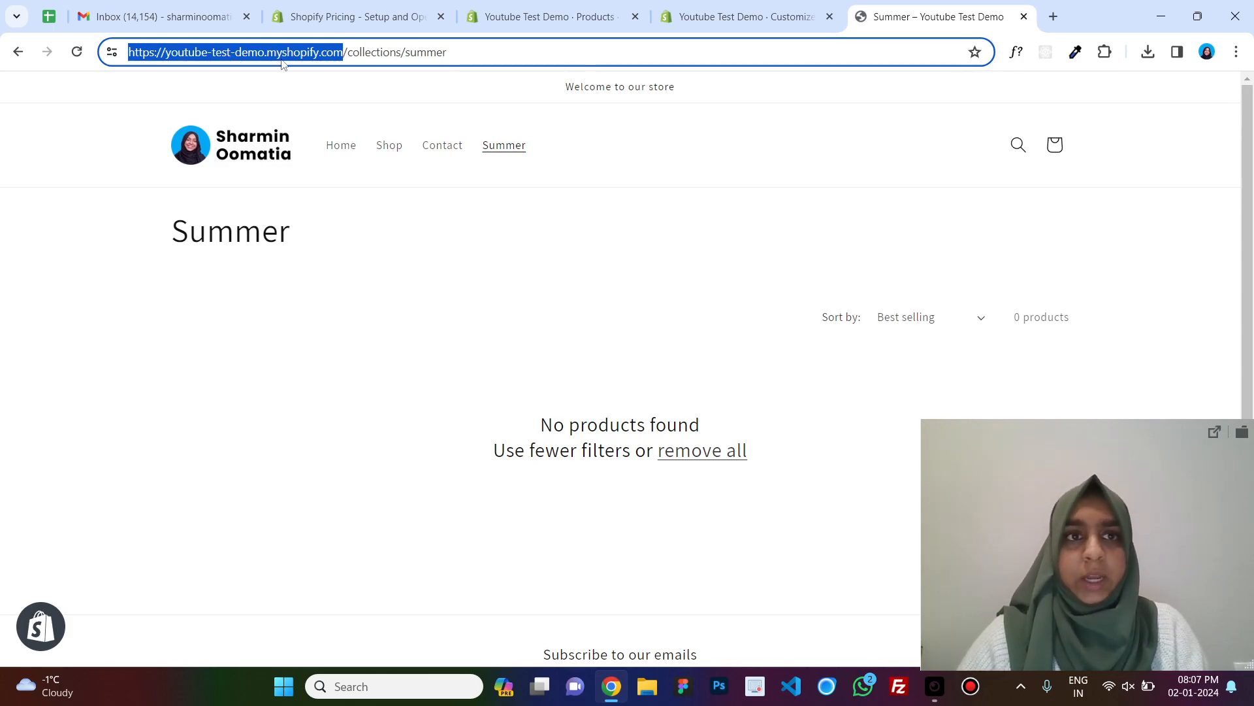
click(350, 57)
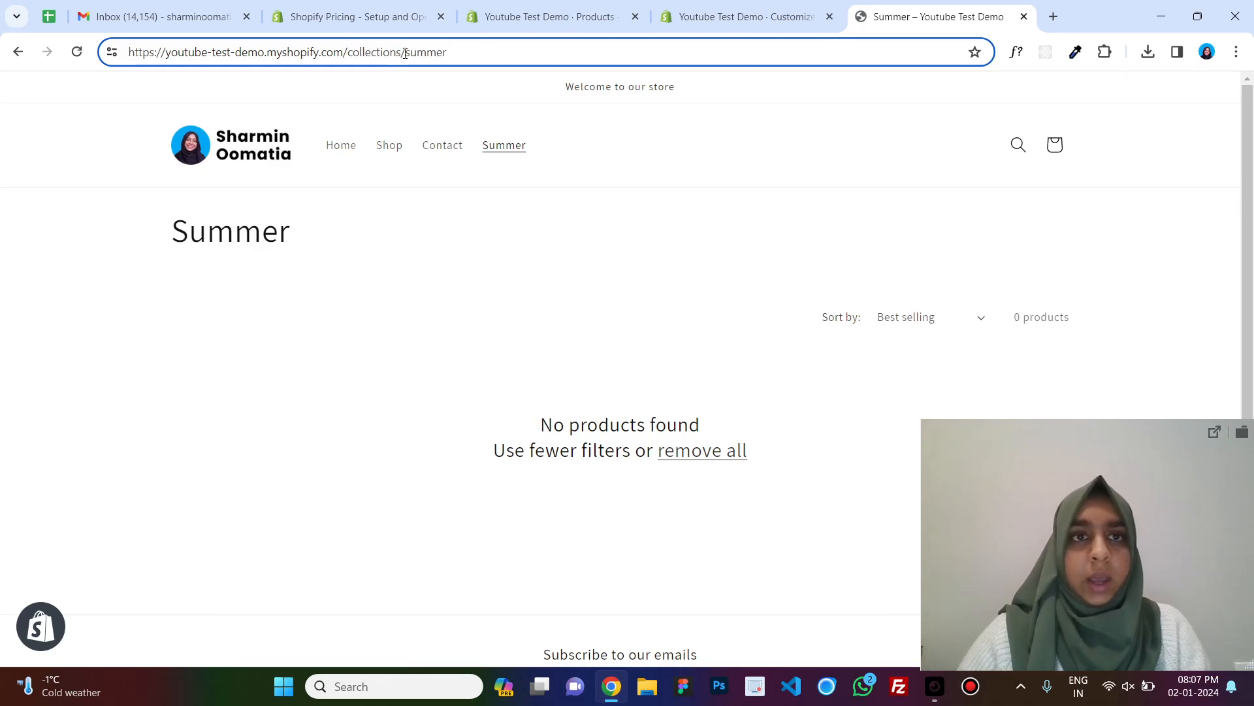
text(all)
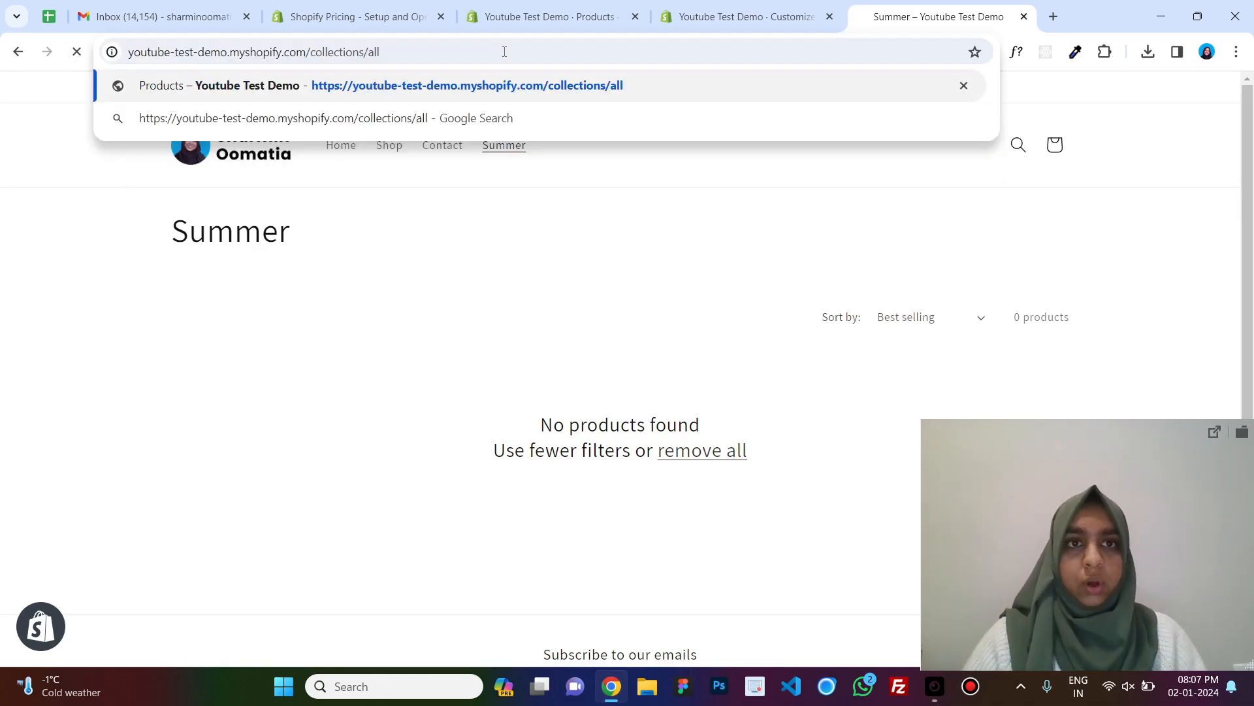
key(Return)
scroll(612, 480, down, 5)
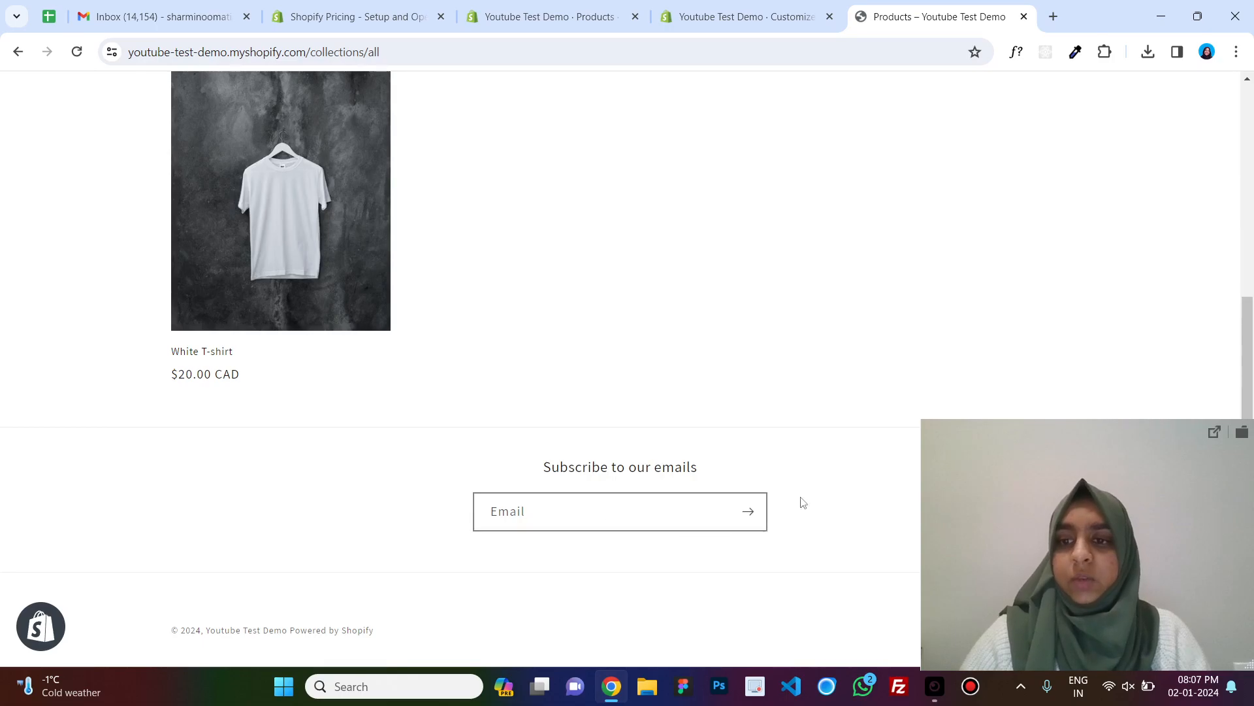
scroll(660, 433, up, 5)
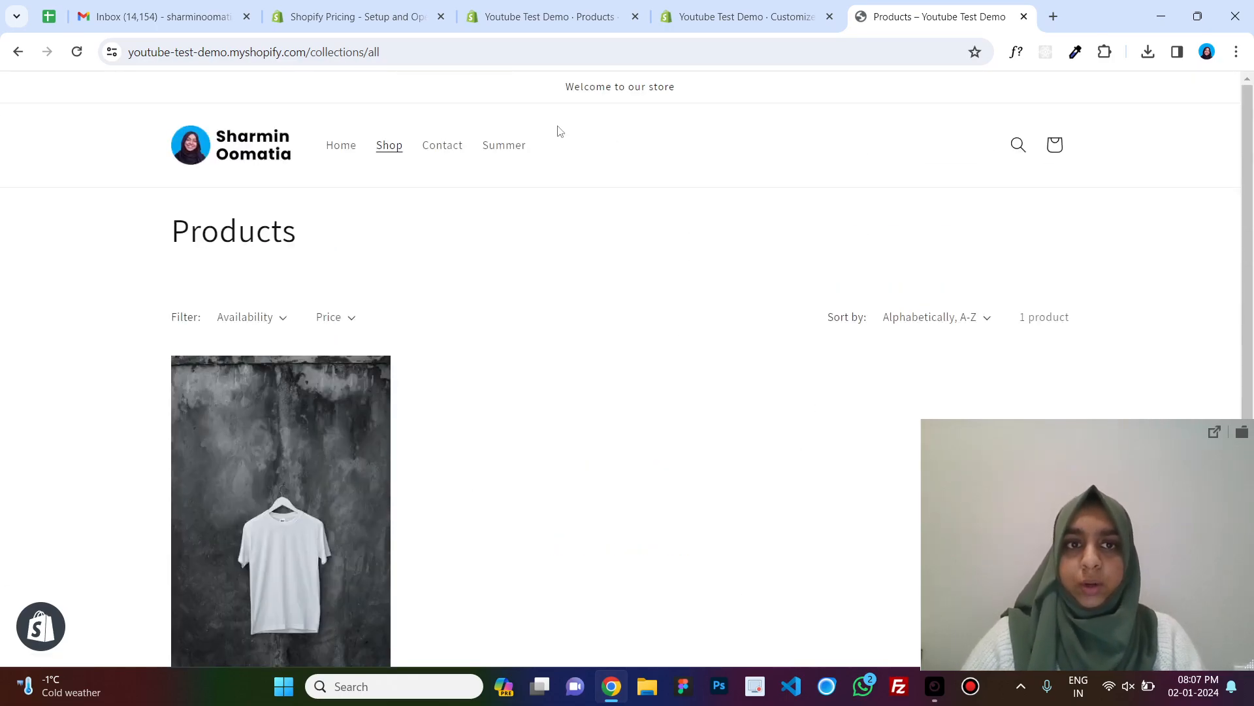
View the storefront Contact page, then return to the White T-shirt product in the admin.
click(449, 147)
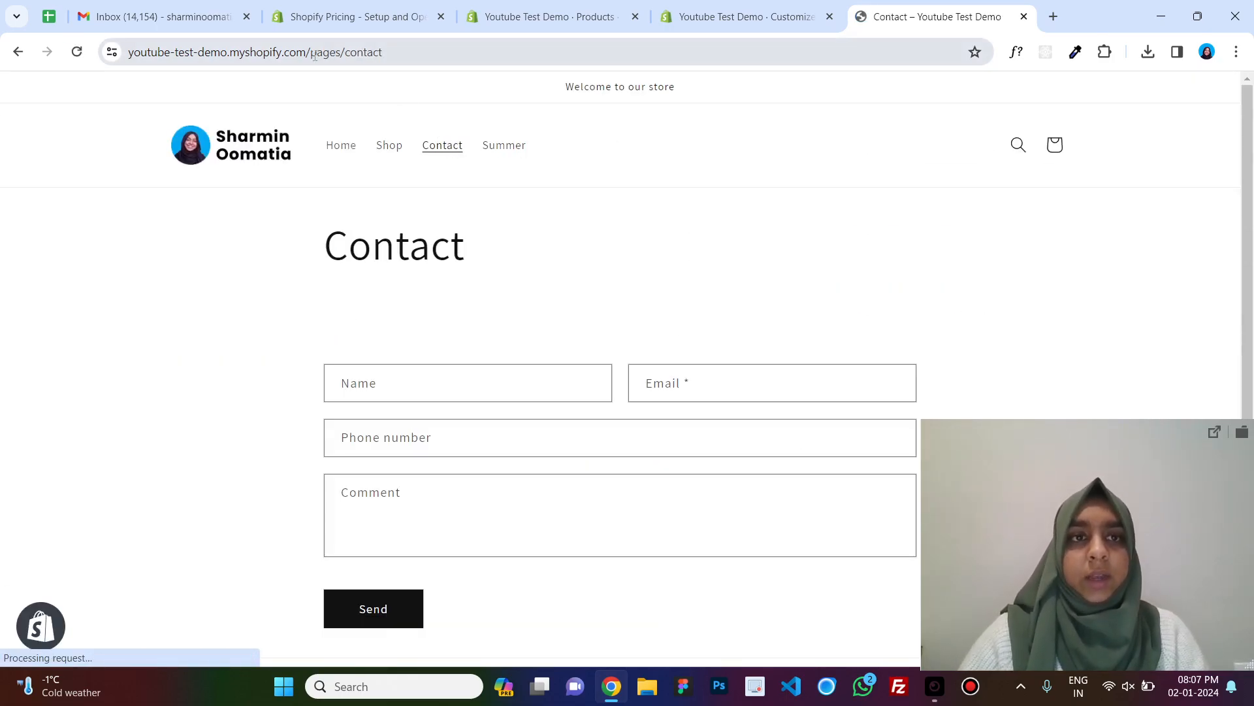
drag(310, 55, 341, 56)
click(677, 195)
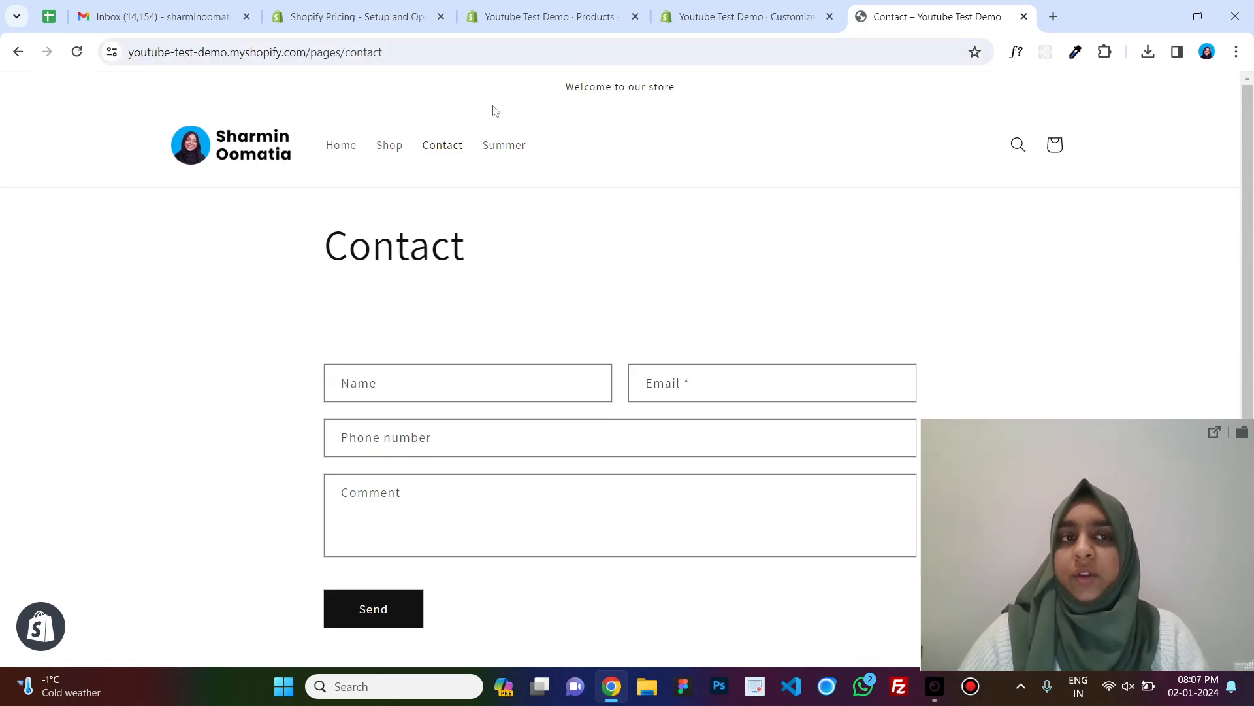
click(754, 5)
click(580, 5)
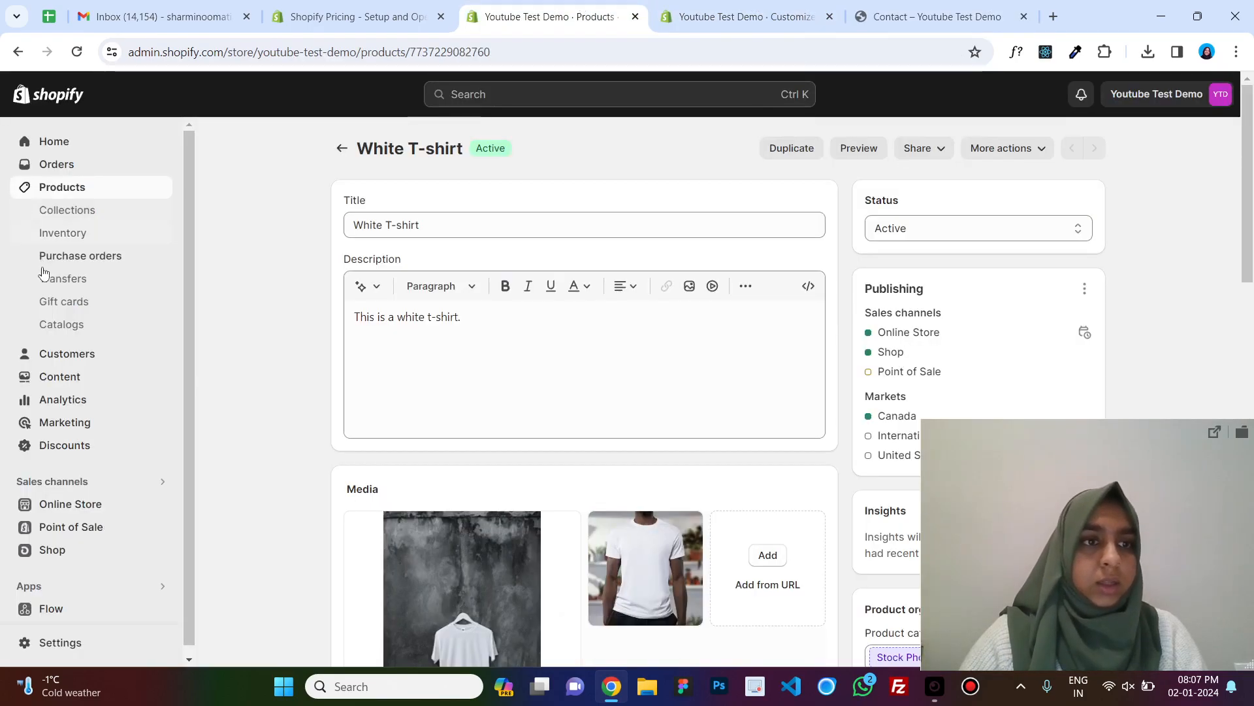
scroll(85, 392, down, 1)
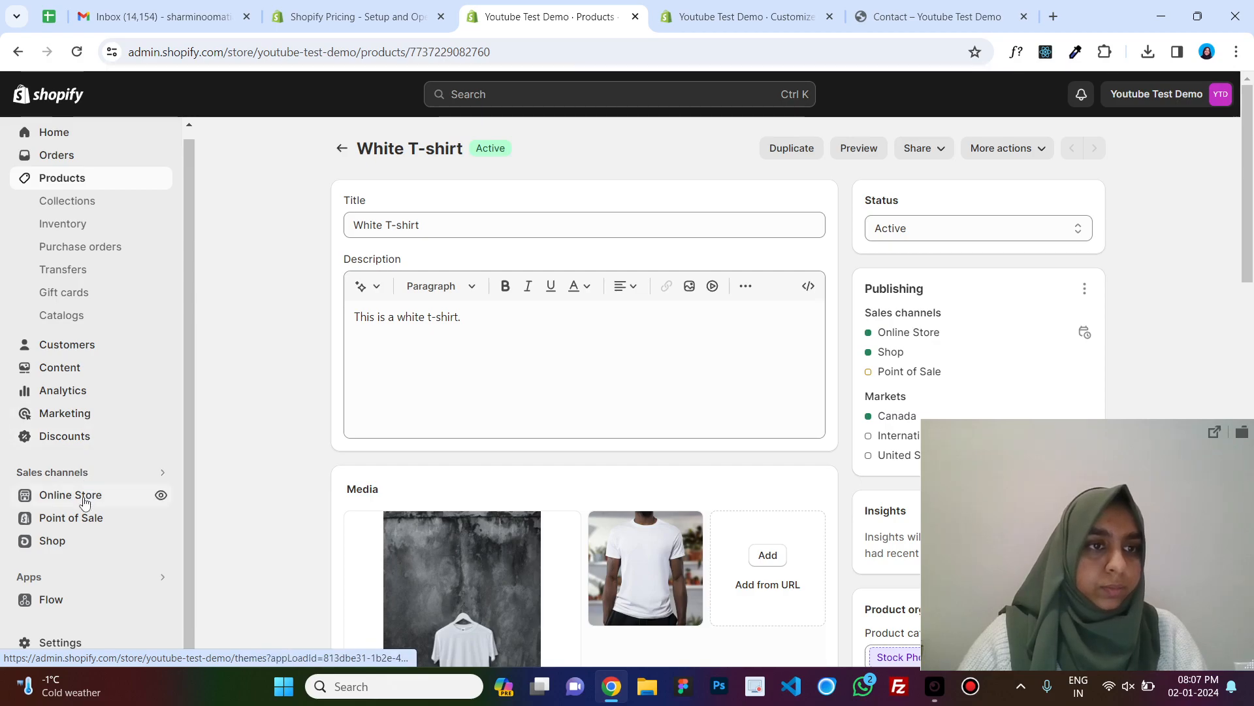
scroll(107, 330, down, 1)
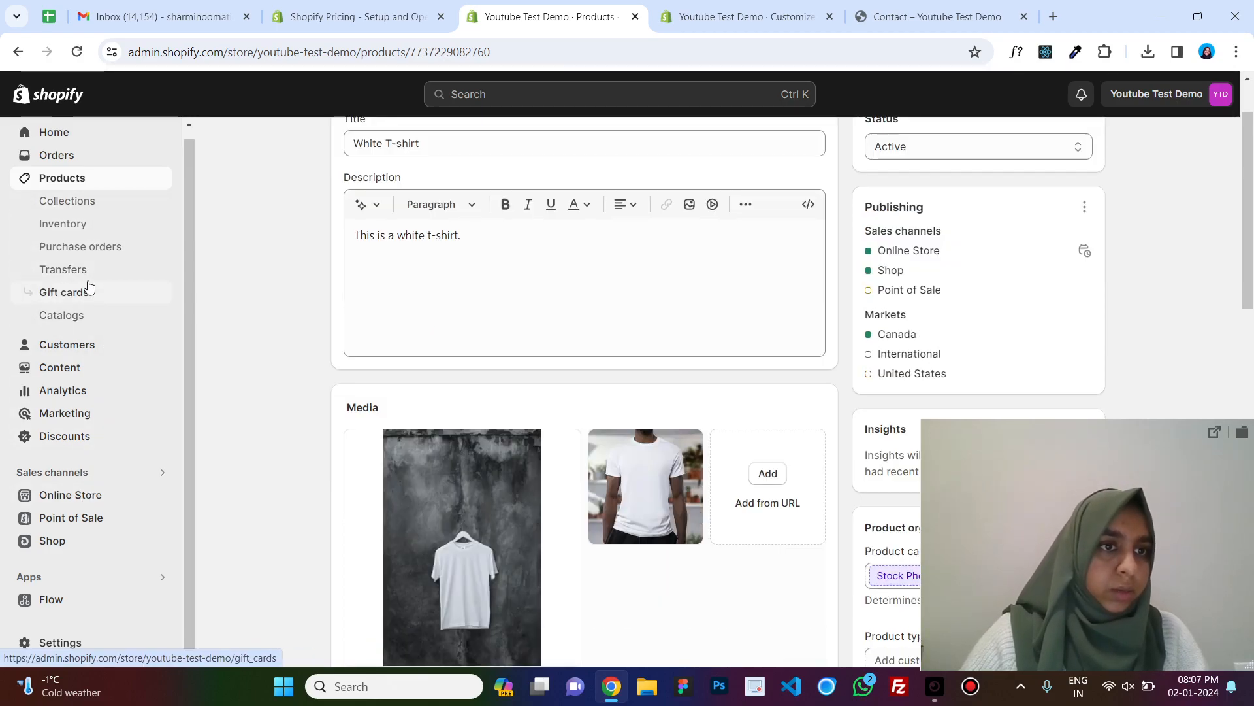
scroll(89, 348, down, 1)
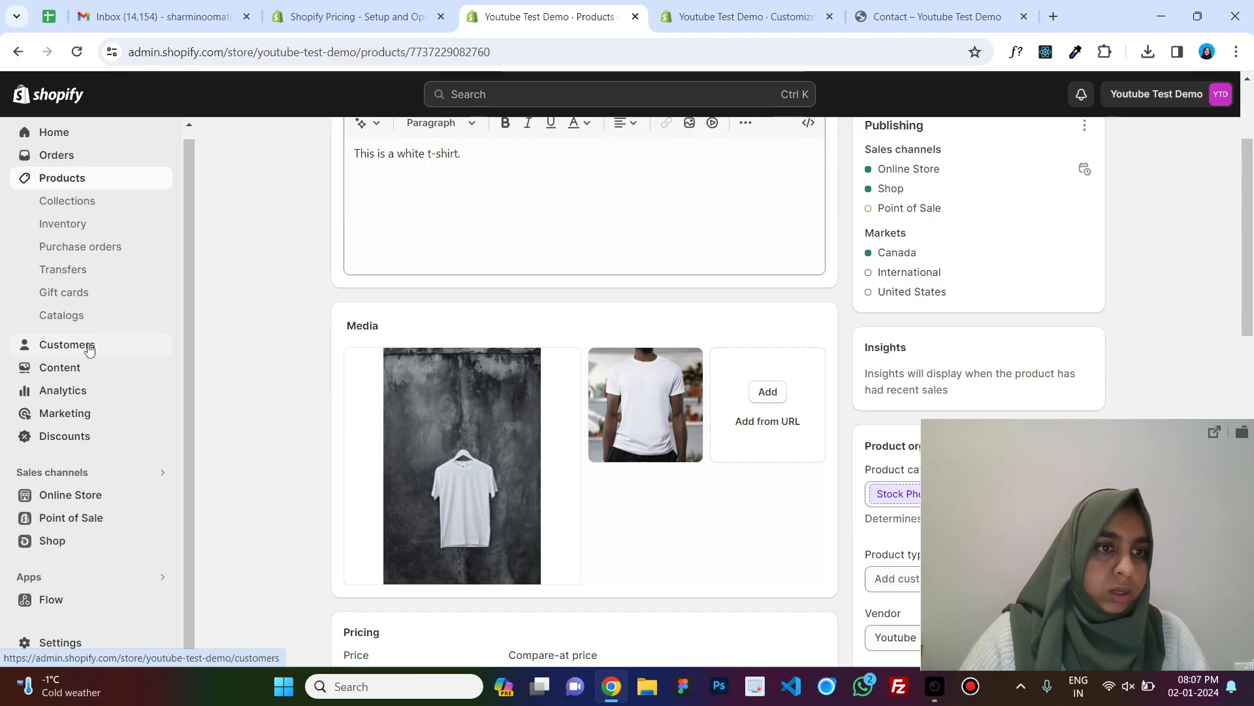
Create a new online store page titled About Us with the content "This is my about page" and save it.
click(91, 495)
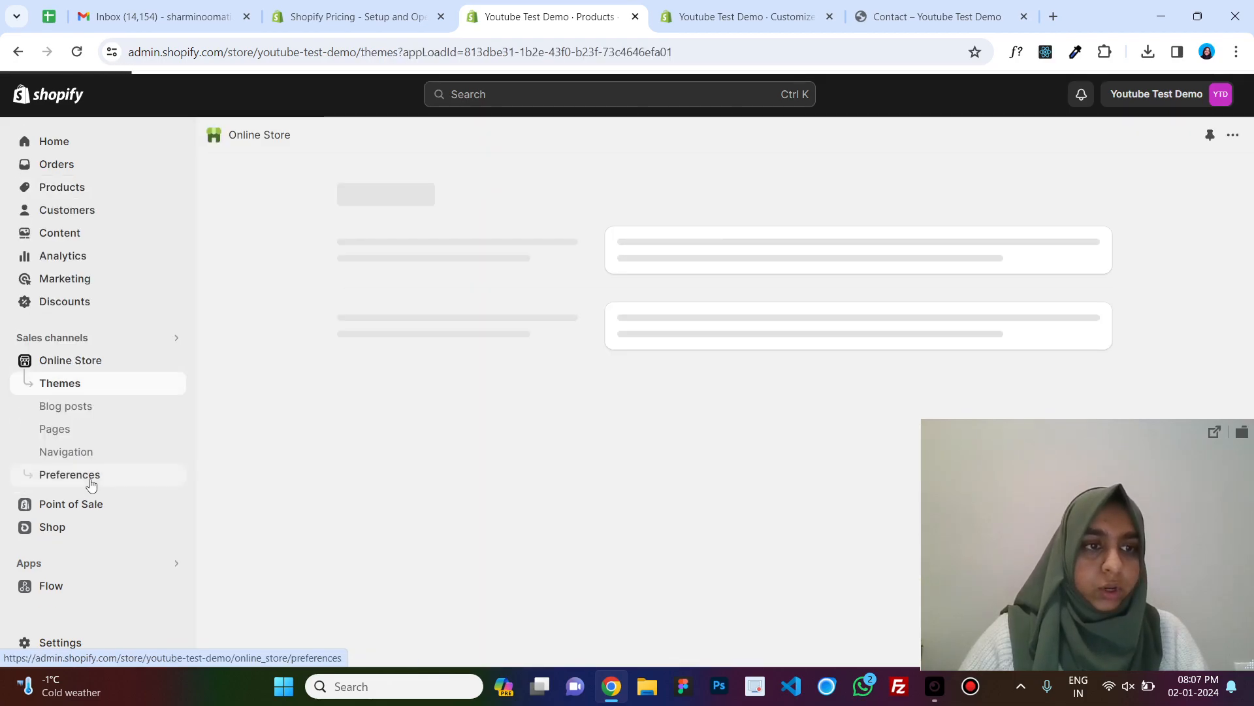
click(67, 432)
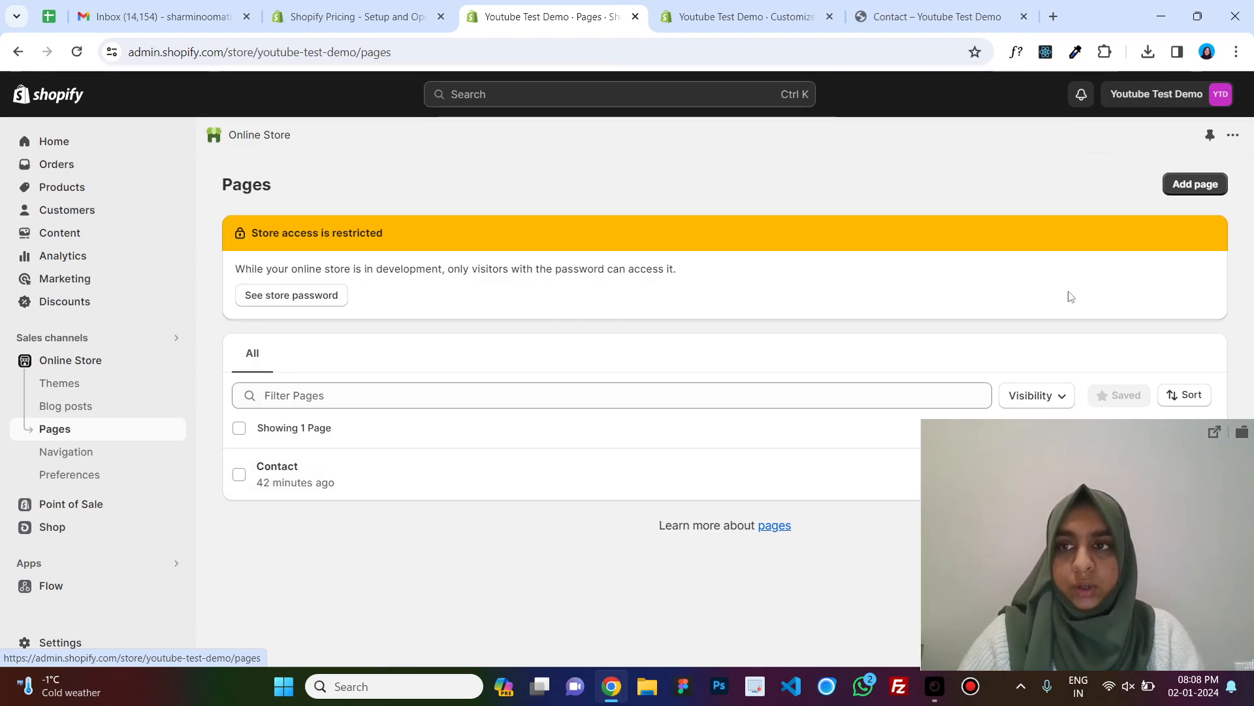
click(1188, 183)
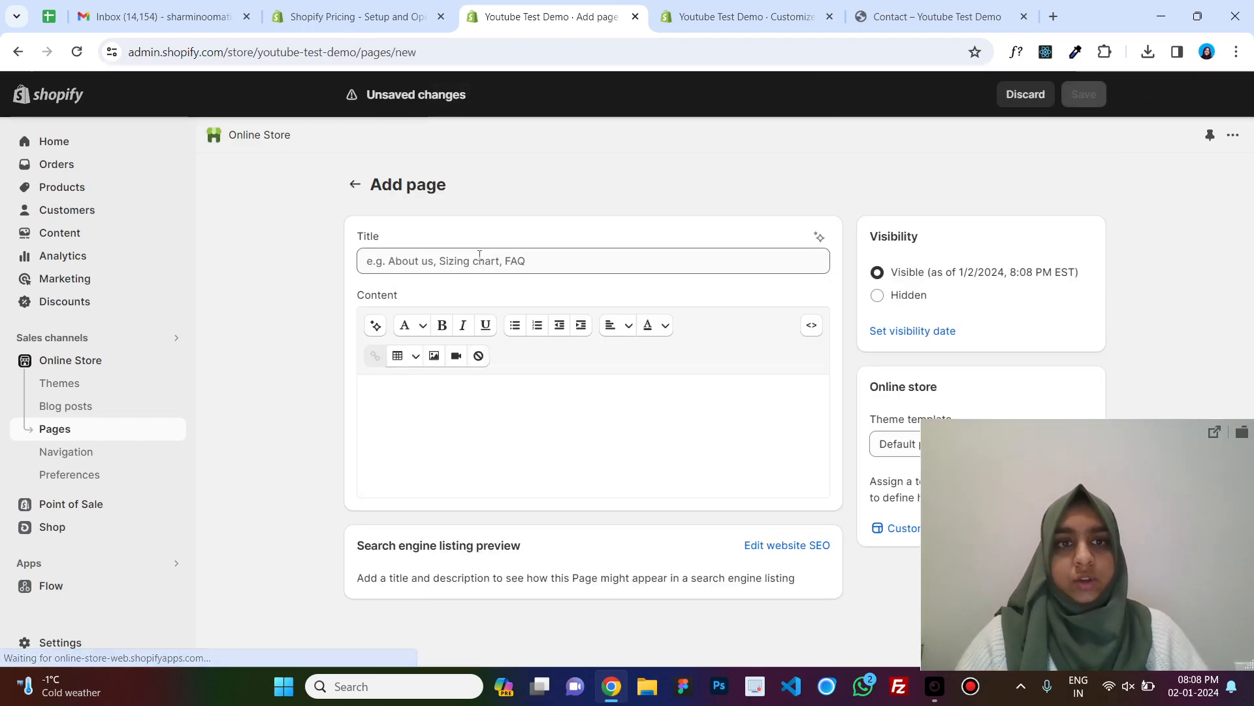
text(About Us)
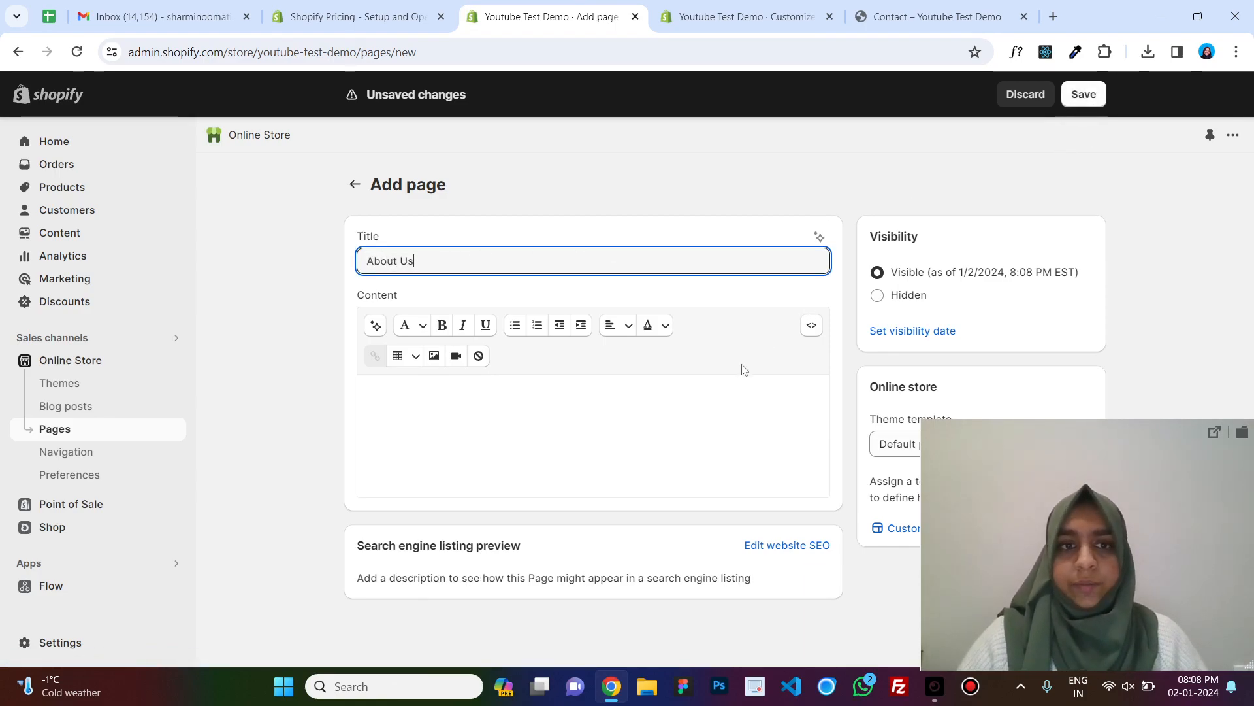
click(702, 418)
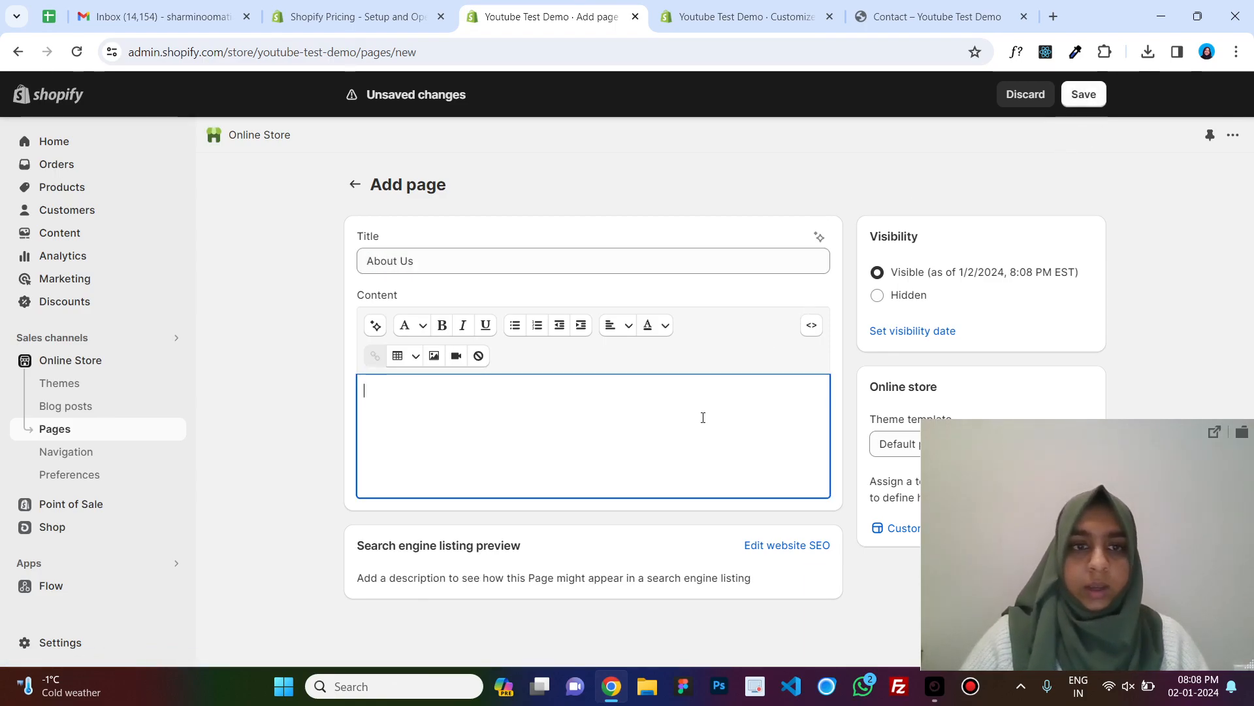
text(This)
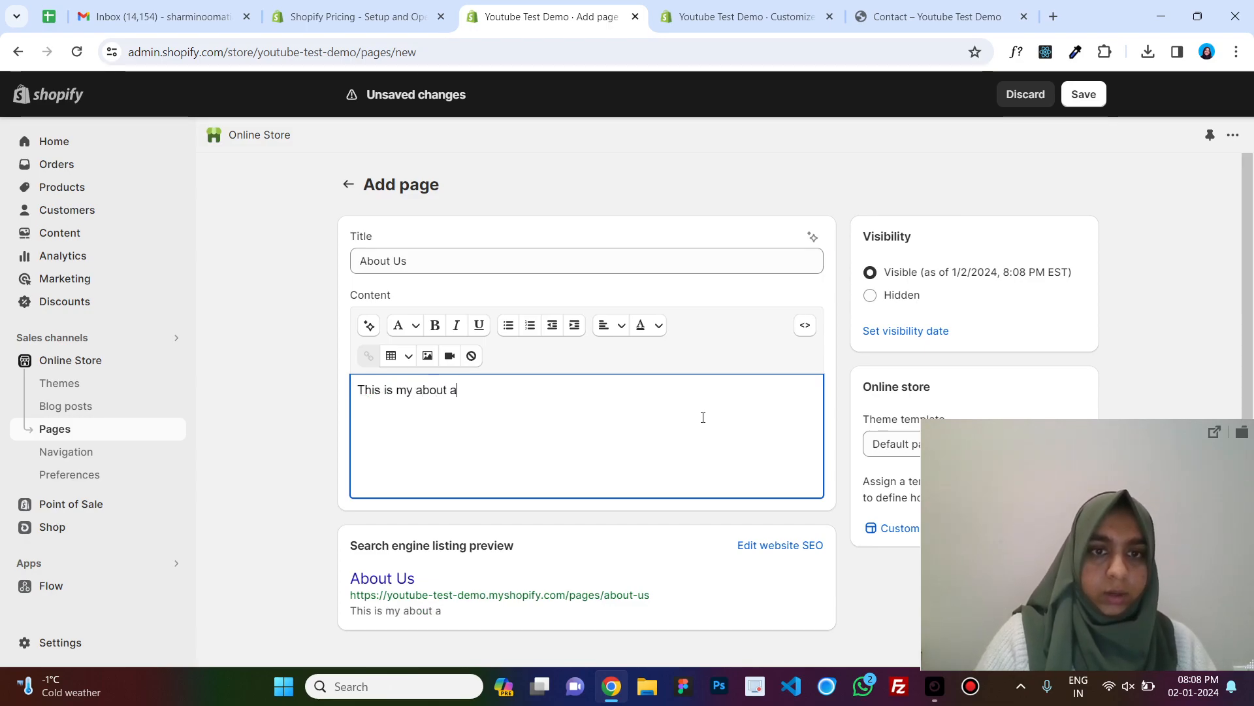
text( is my about pagh)
key(BackSpace)
text(gh)
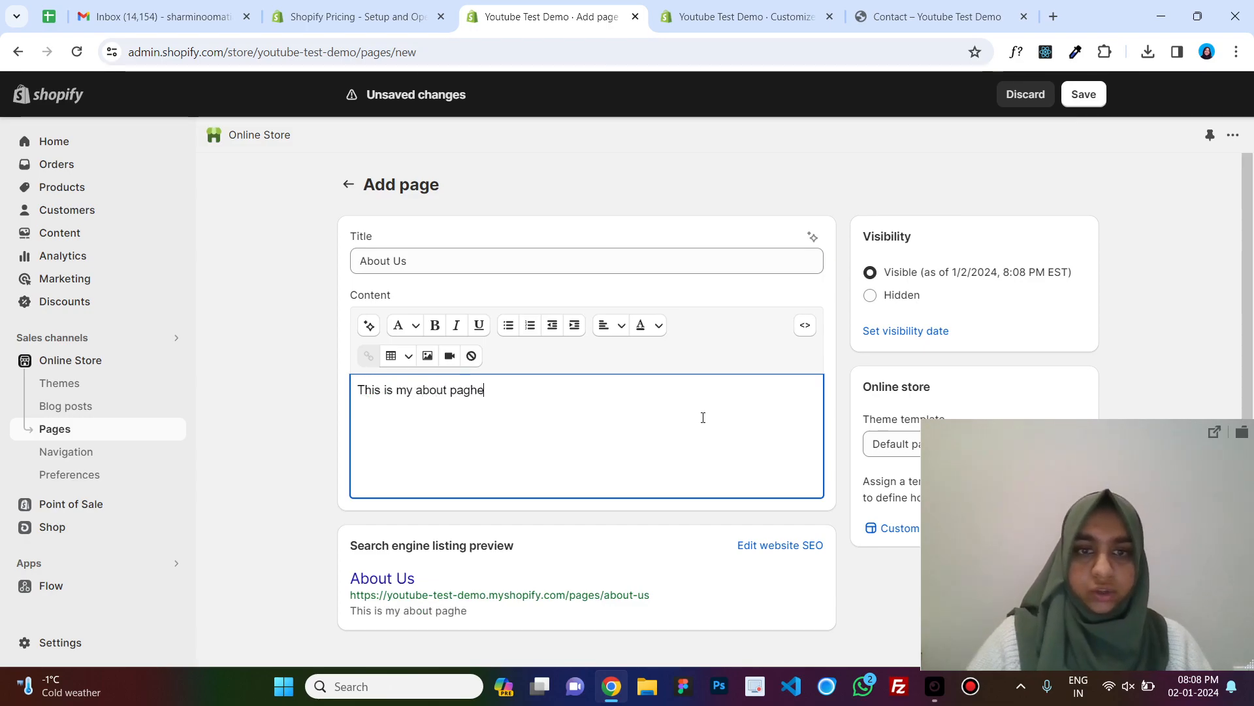
click(1081, 94)
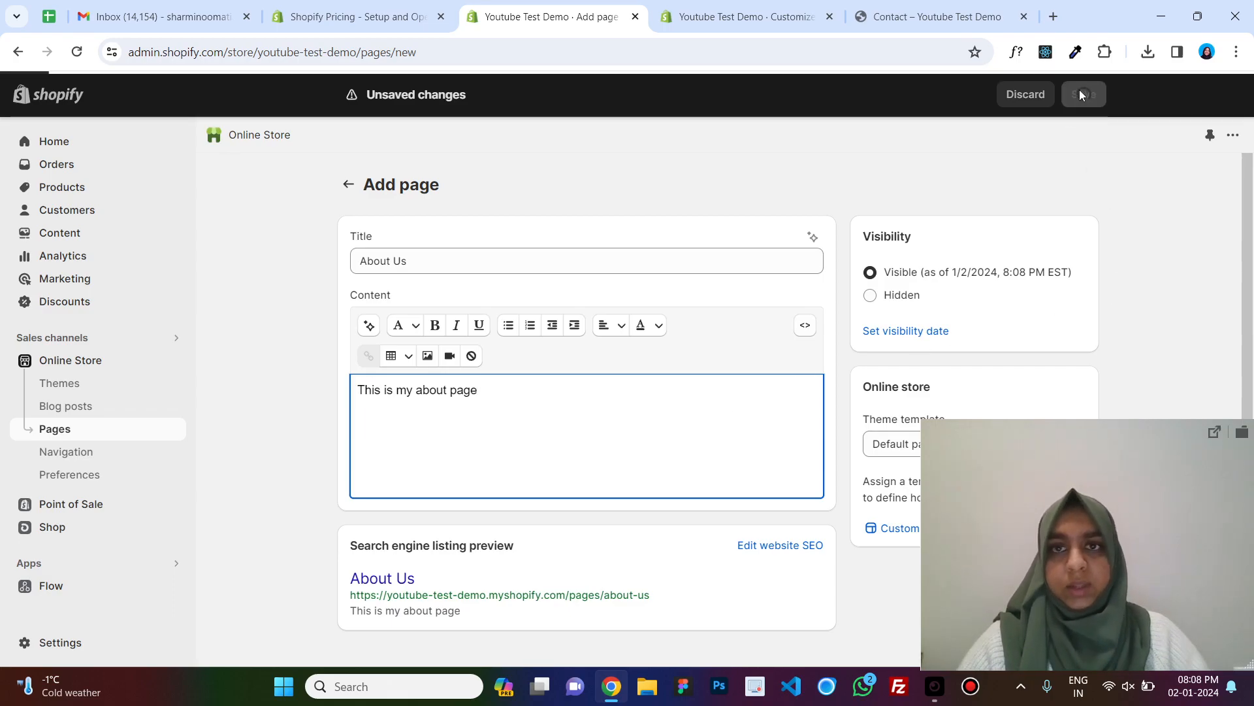
click(747, 16)
click(362, 5)
click(488, 10)
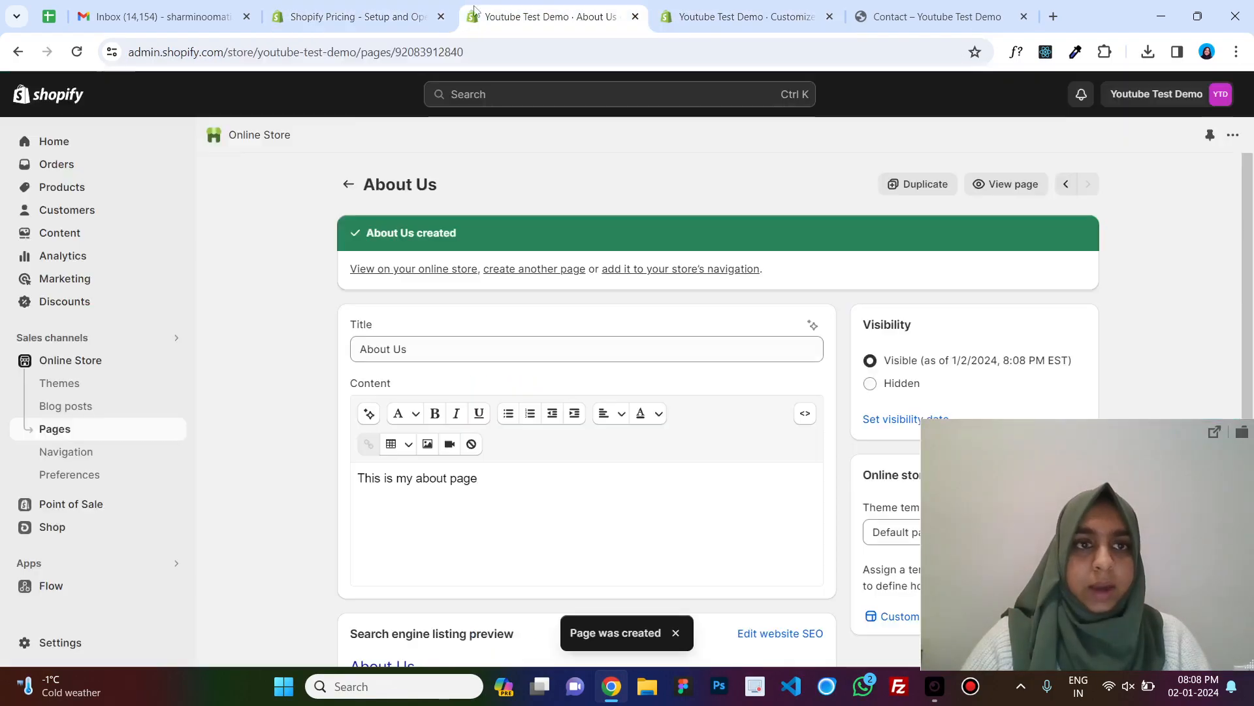
Add an About Us menu item linked to the About Us page to the Main menu and save.
click(77, 451)
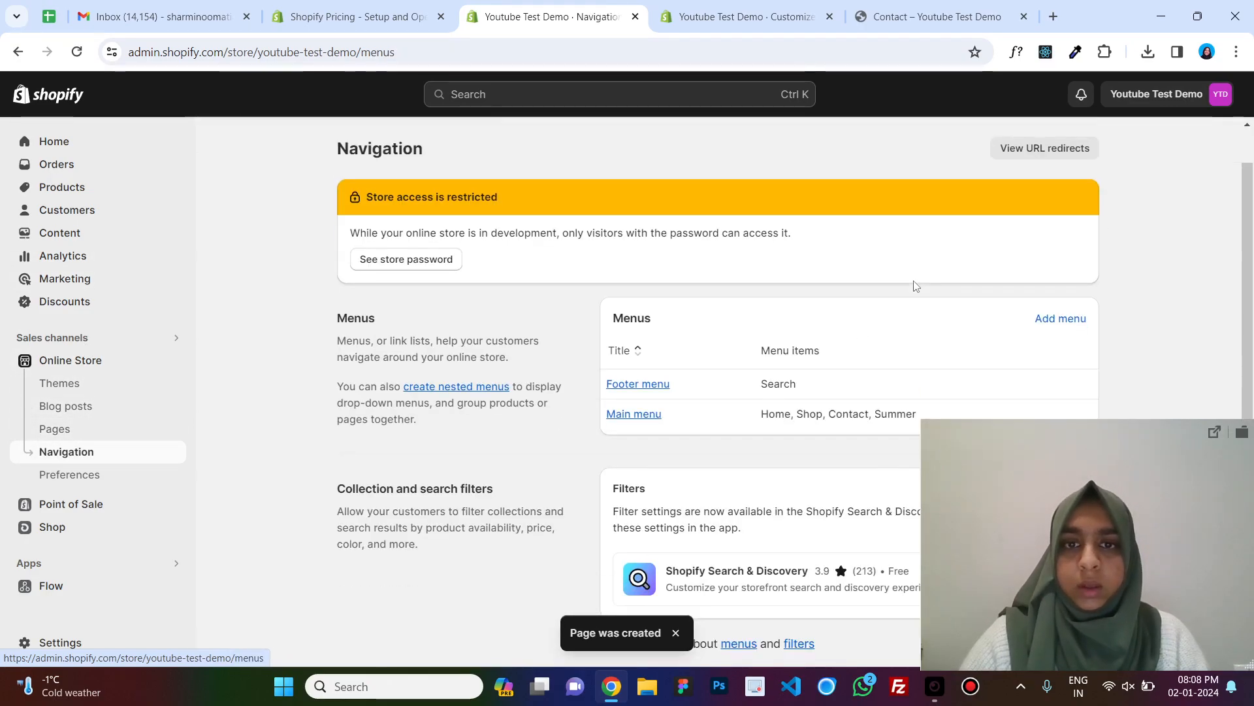
click(621, 385)
click(351, 186)
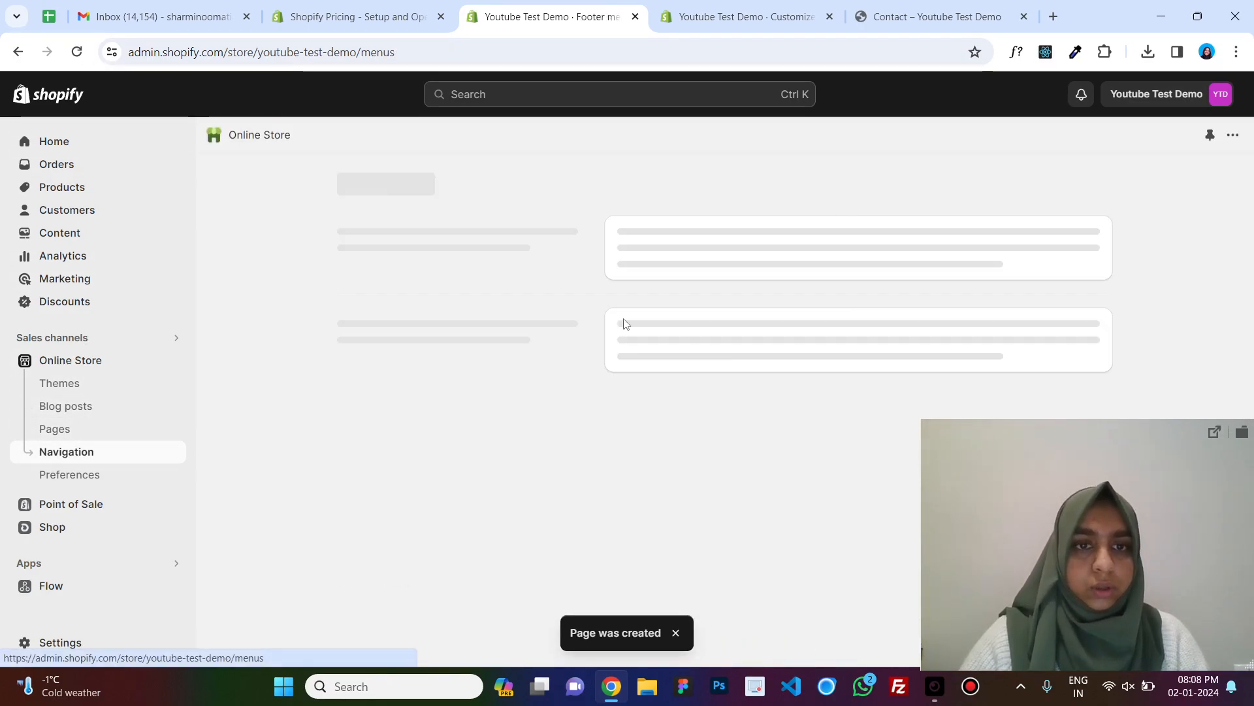
click(637, 448)
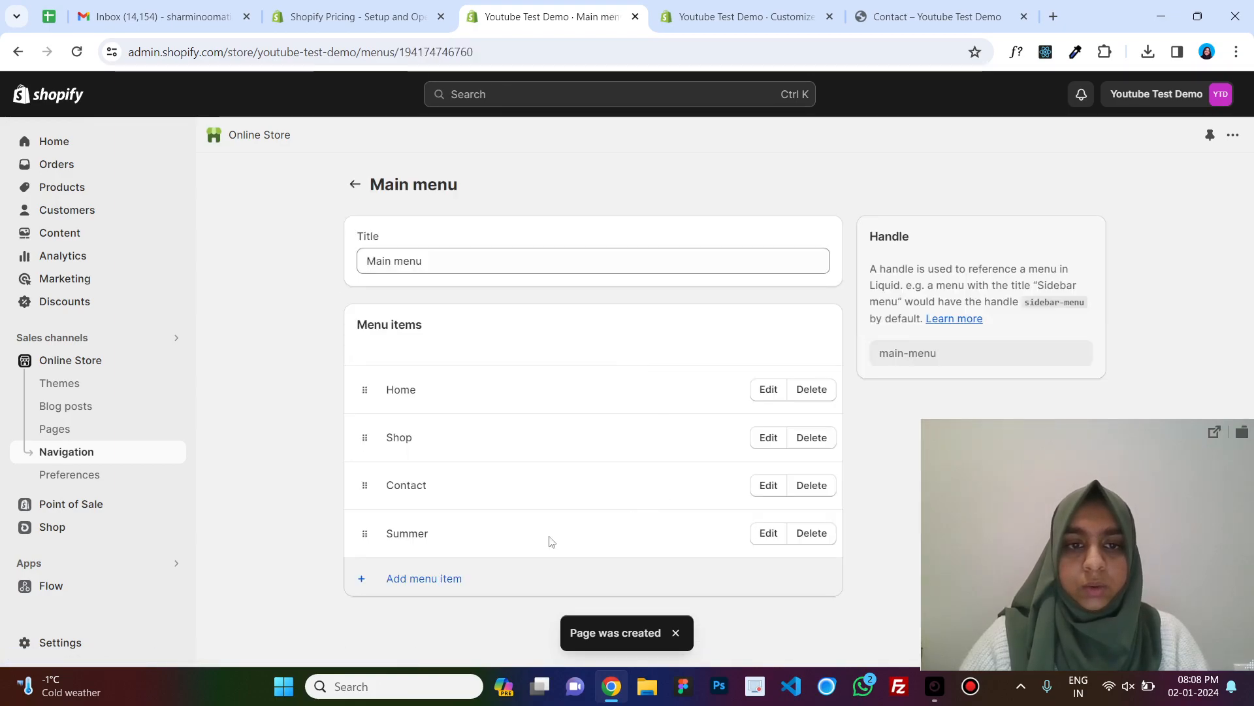
click(424, 578)
text(About Us)
key(Tab)
text(about)
click(1060, 315)
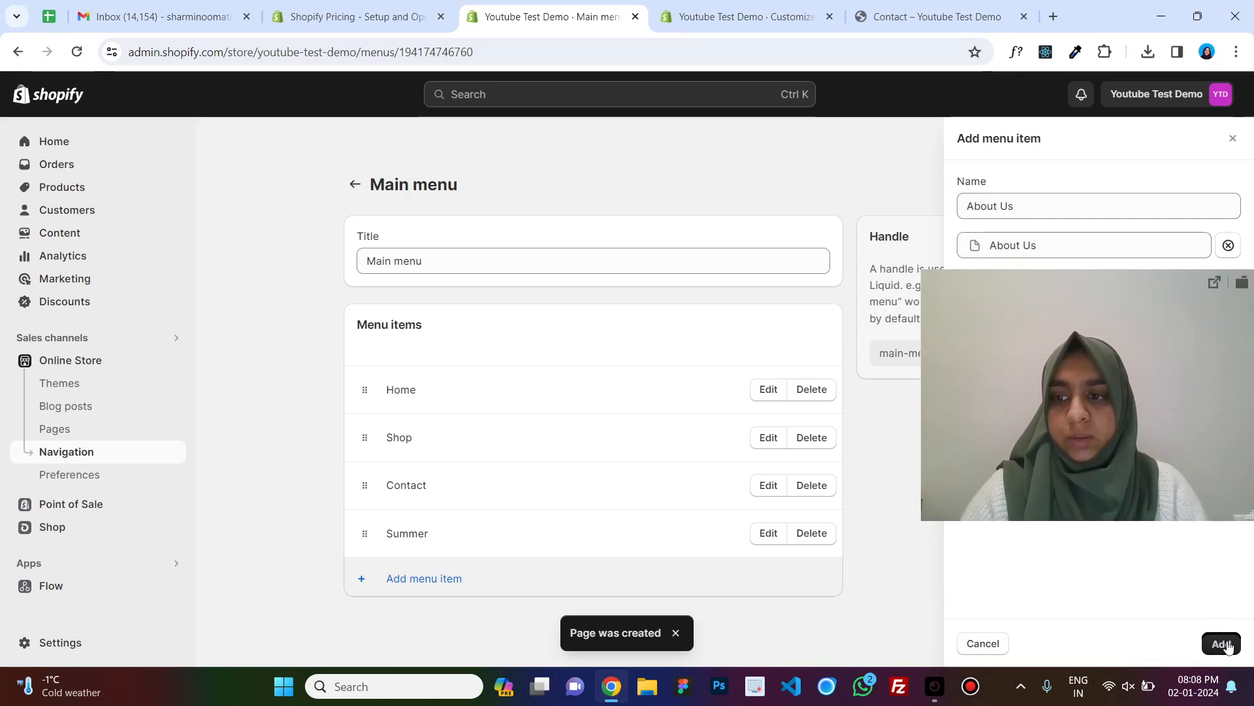
click(1221, 642)
click(1078, 98)
Move the About Us menu item to directly after Home in the Main menu and save.
click(697, 10)
click(894, 9)
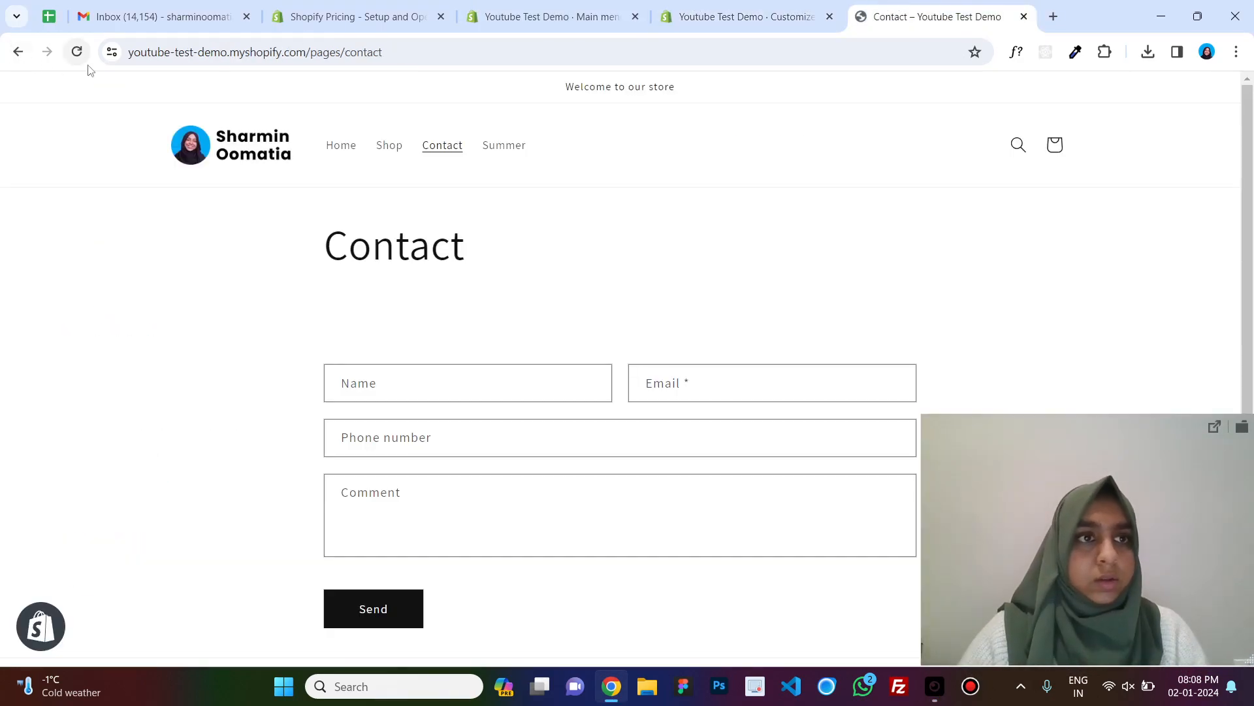
key(ctrl+shift+Tab)
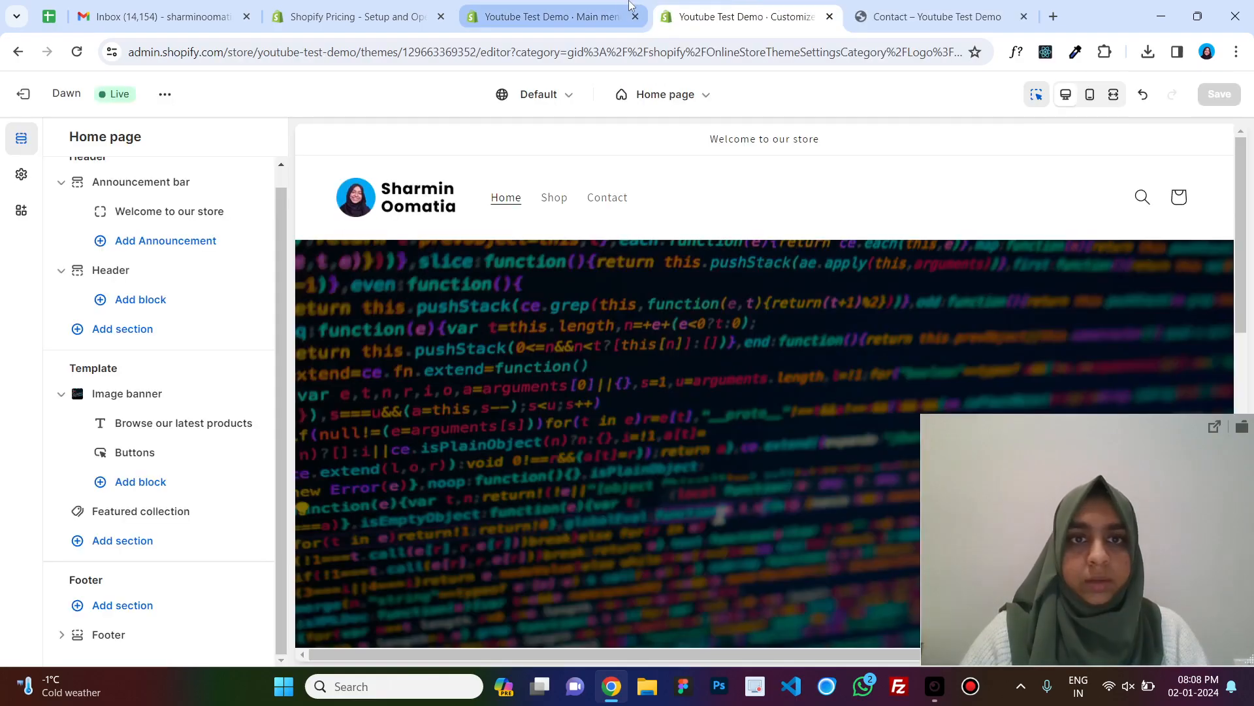
key(ctrl+shift+Tab)
drag(355, 579, 358, 434)
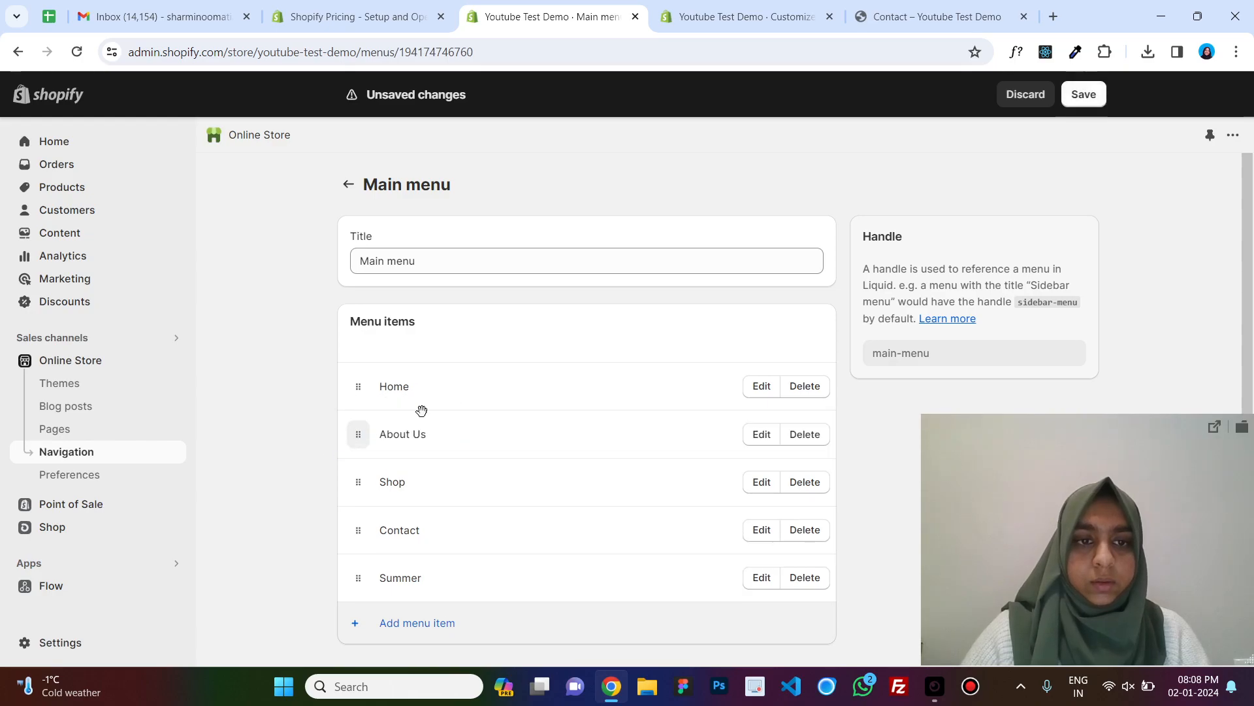
click(1100, 103)
Reload the storefront and the Main menu to check the updated navigation order.
click(934, 16)
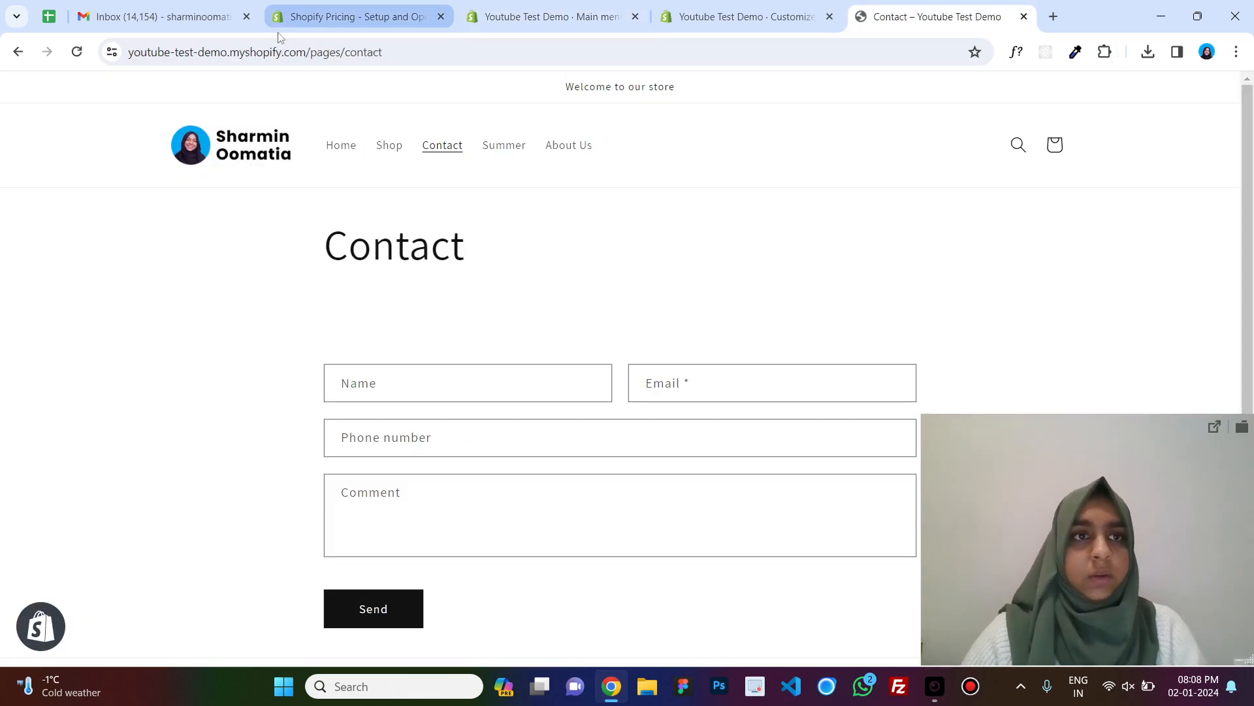
click(552, 16)
click(706, 7)
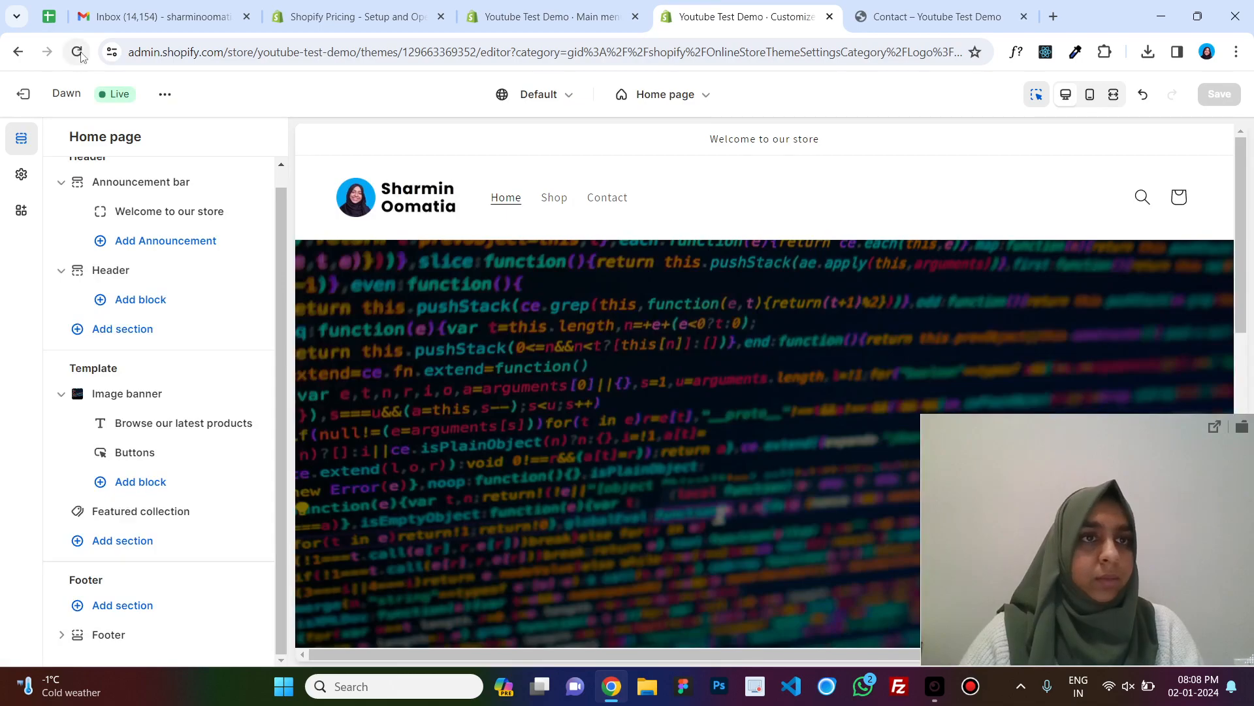
click(934, 16)
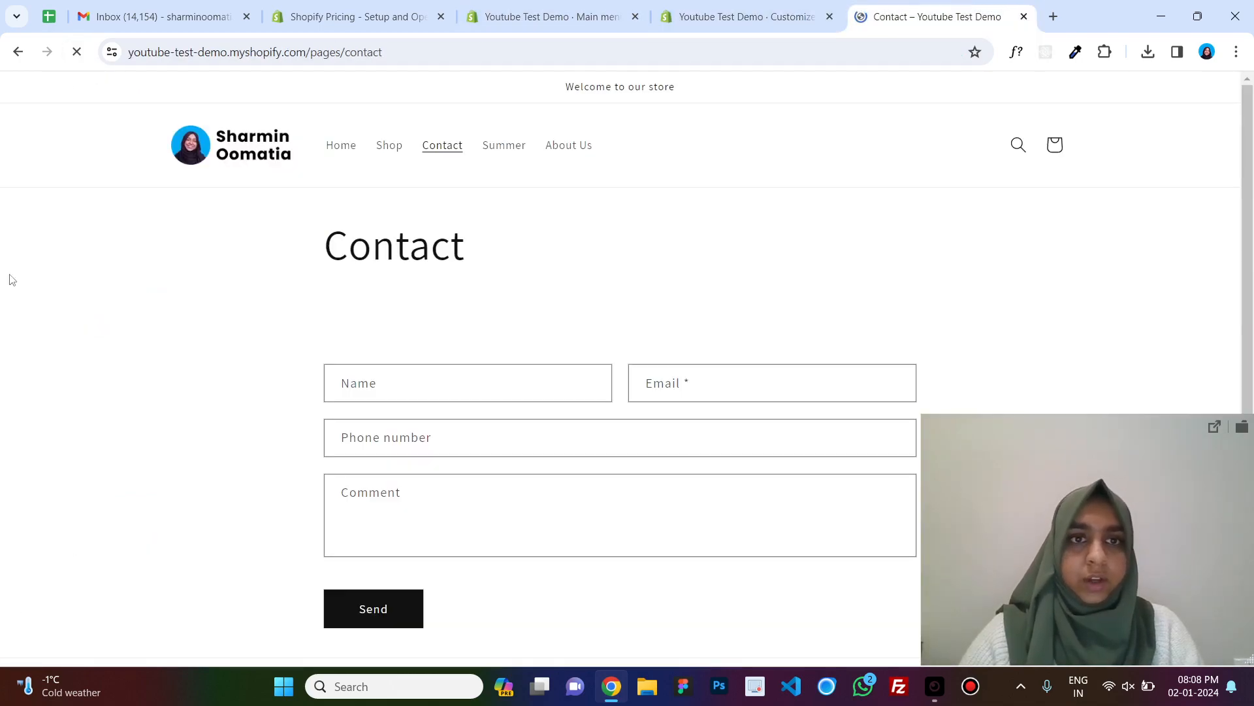
click(73, 55)
click(575, 9)
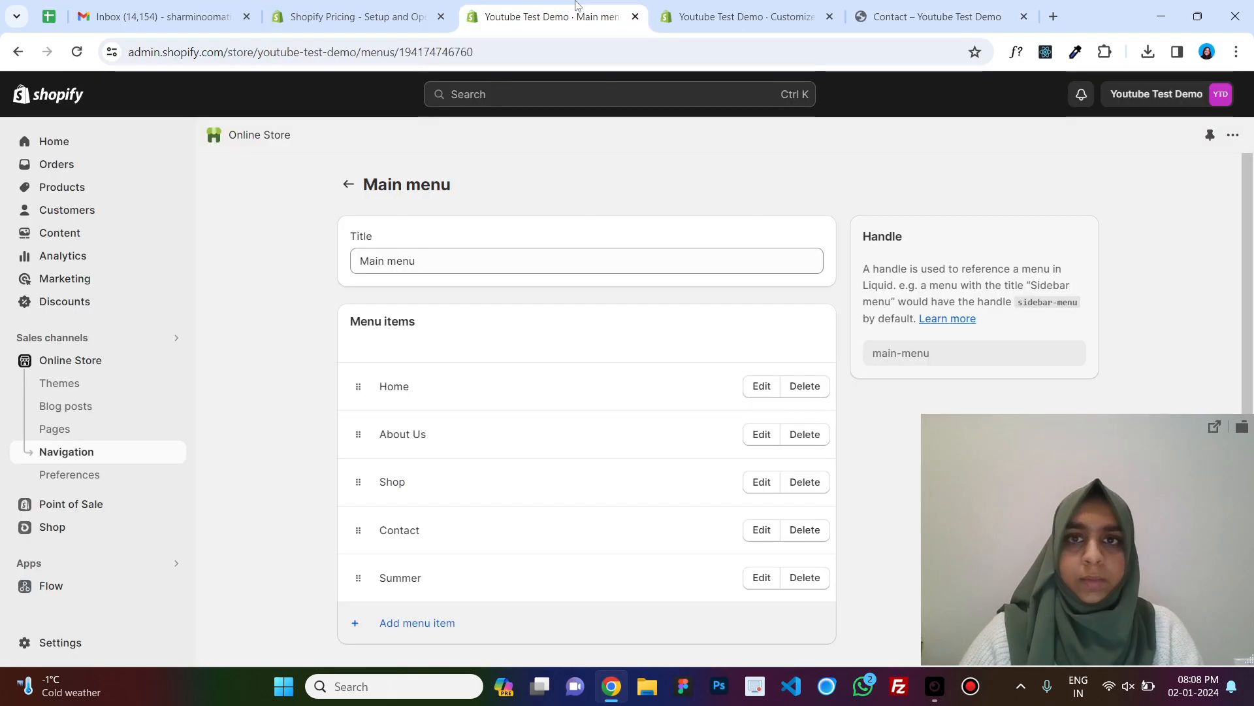
click(752, 9)
click(566, 5)
scroll(818, 334, down, 2)
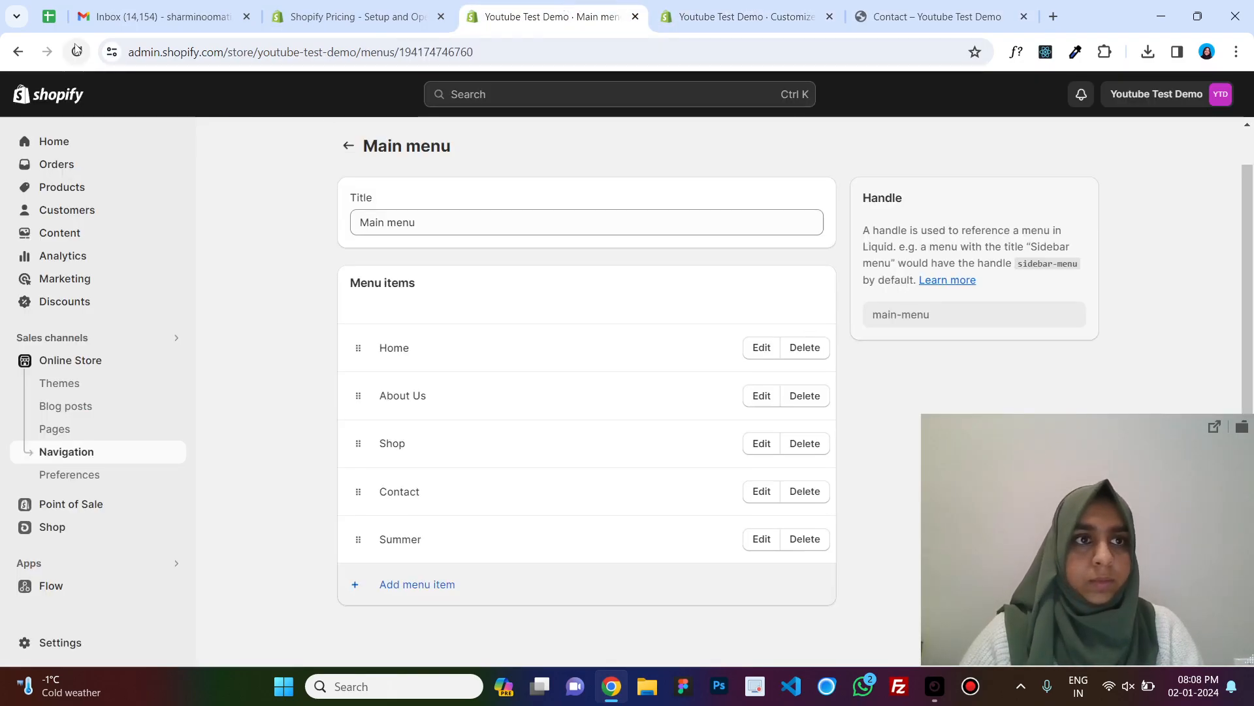
click(77, 53)
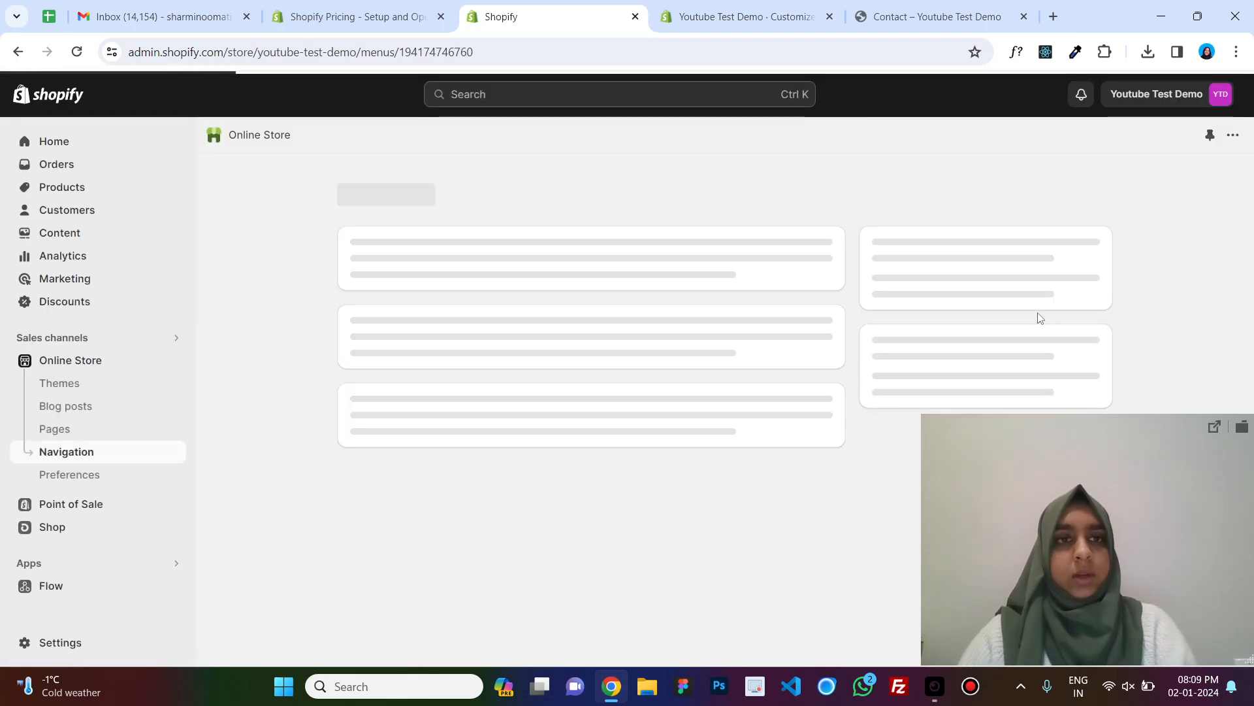
Browse the theme's page templates and open the About Us page in the admin.
click(868, 16)
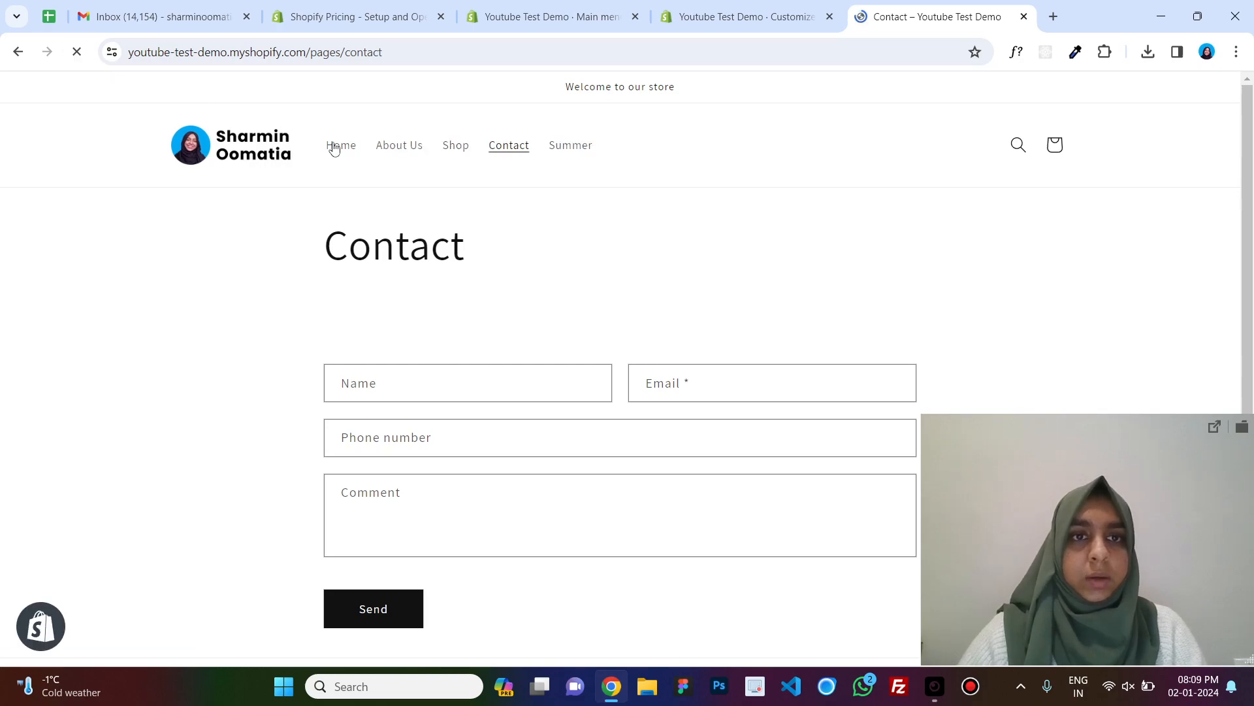
click(760, 6)
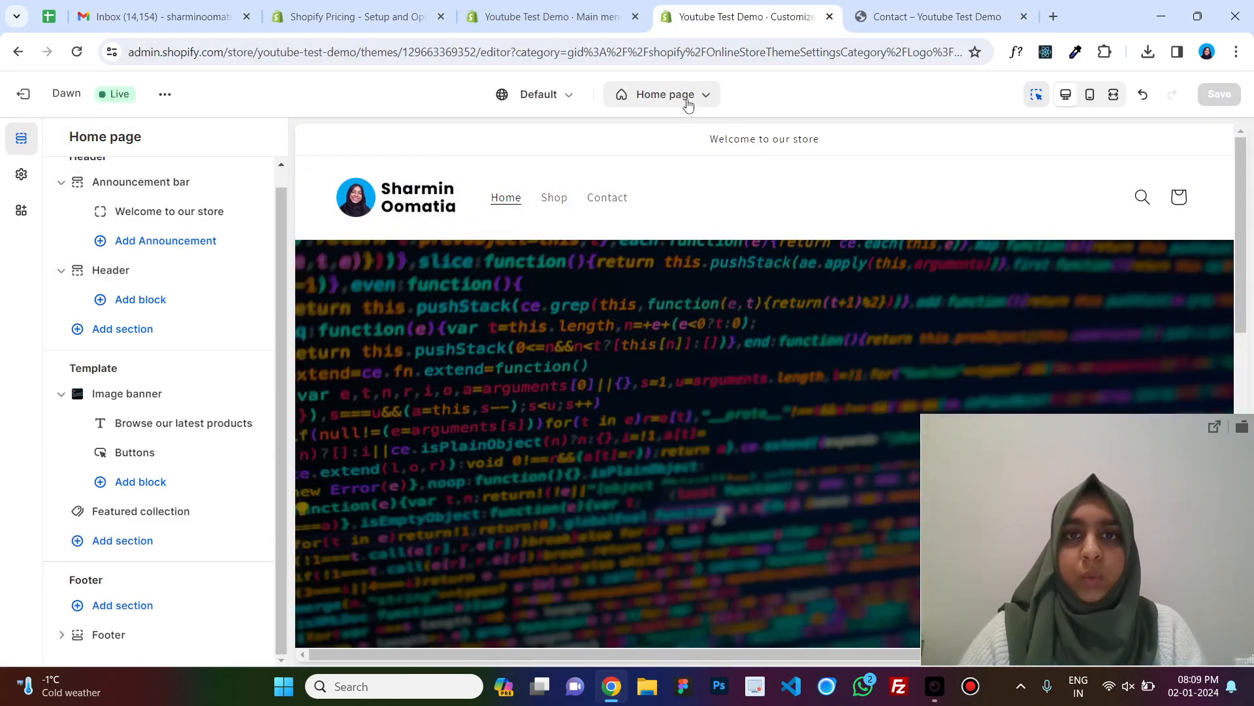
click(686, 97)
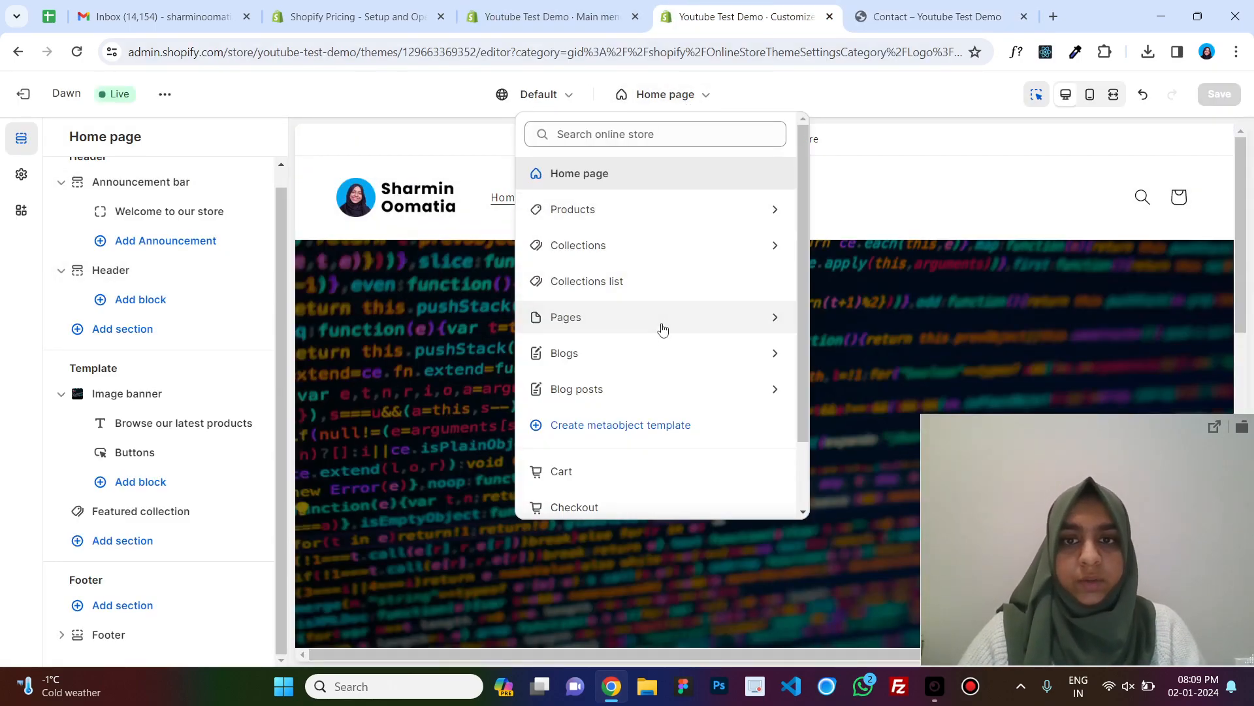
click(662, 328)
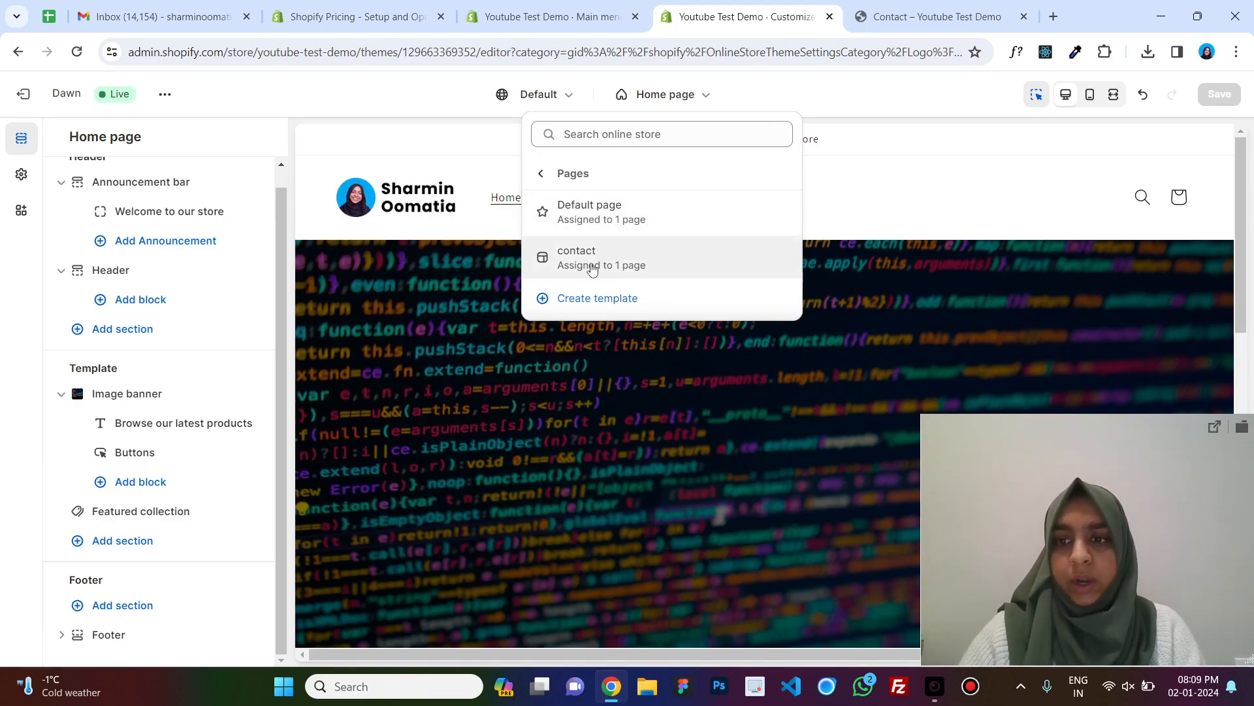
click(540, 7)
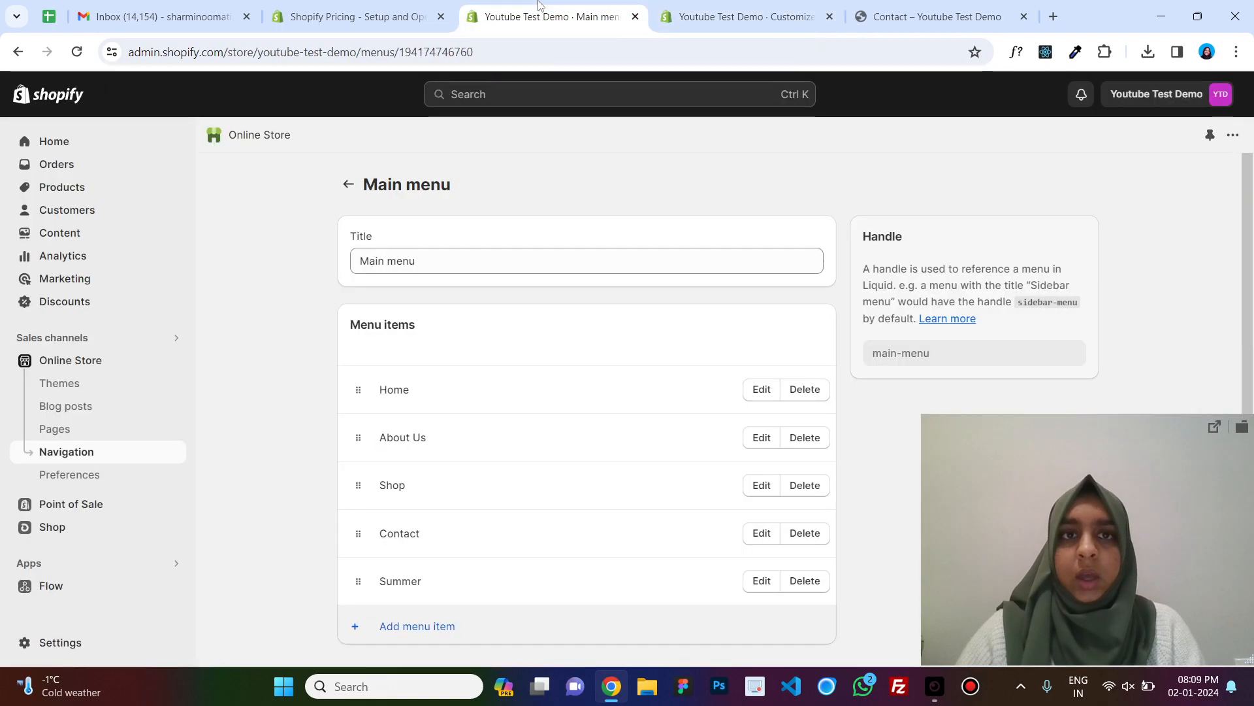
click(91, 431)
click(275, 476)
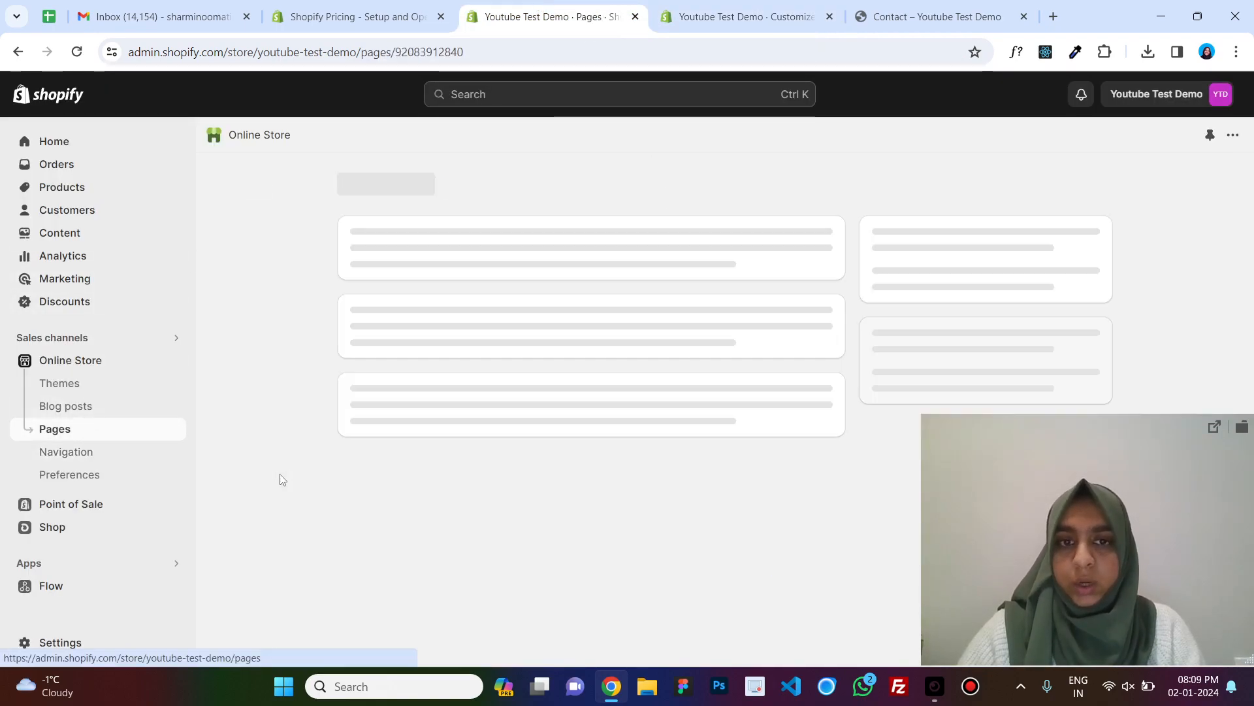
drag(1161, 627, 1165, 318)
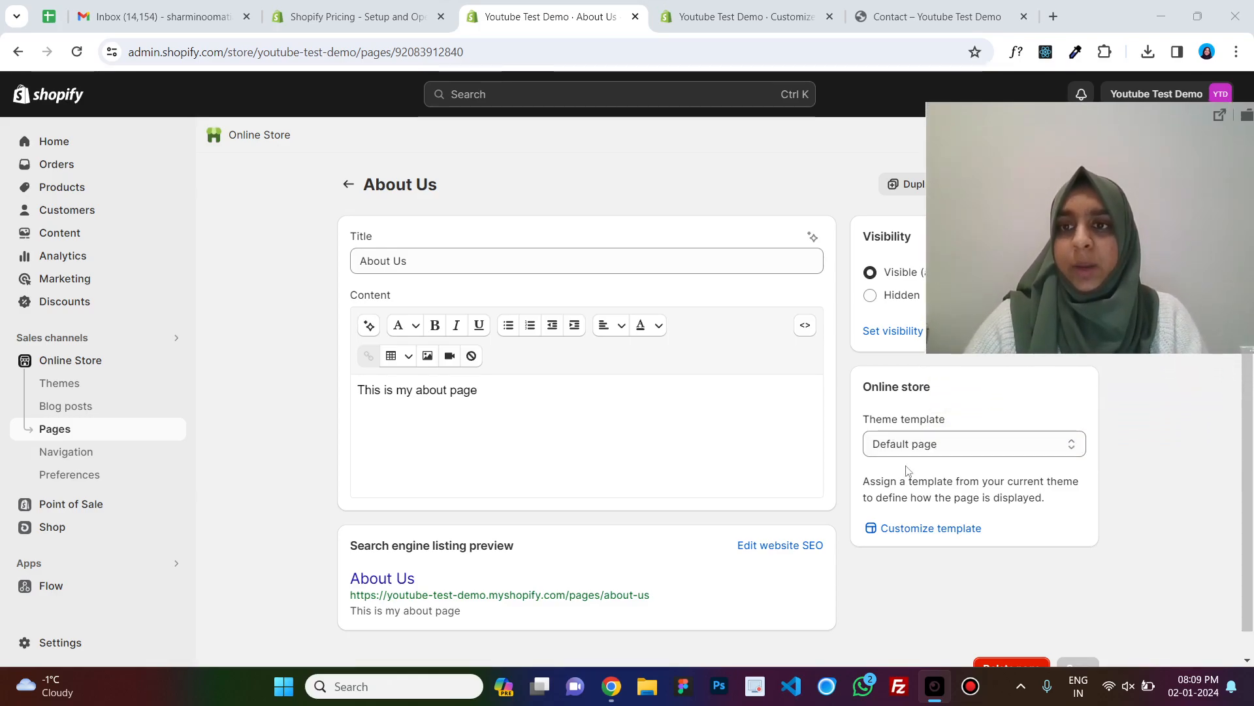
Create a new page template named about, based on Default page, in the theme editor.
click(744, 17)
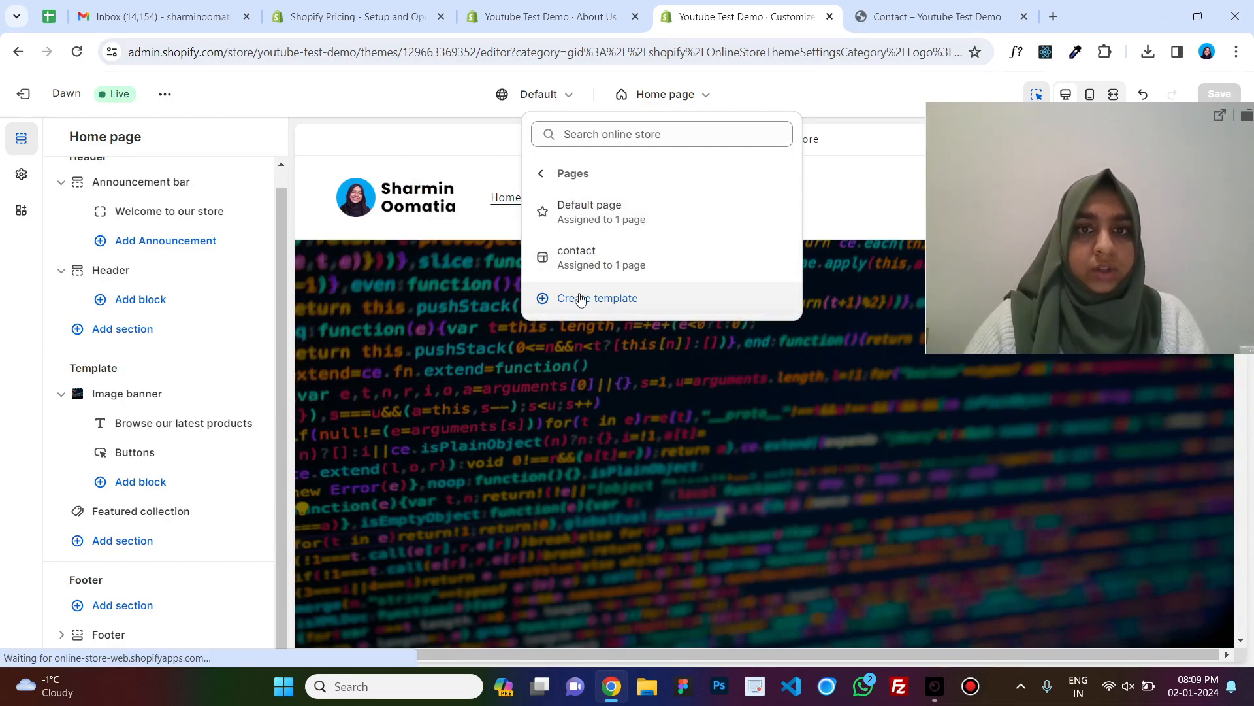
click(569, 297)
text(about)
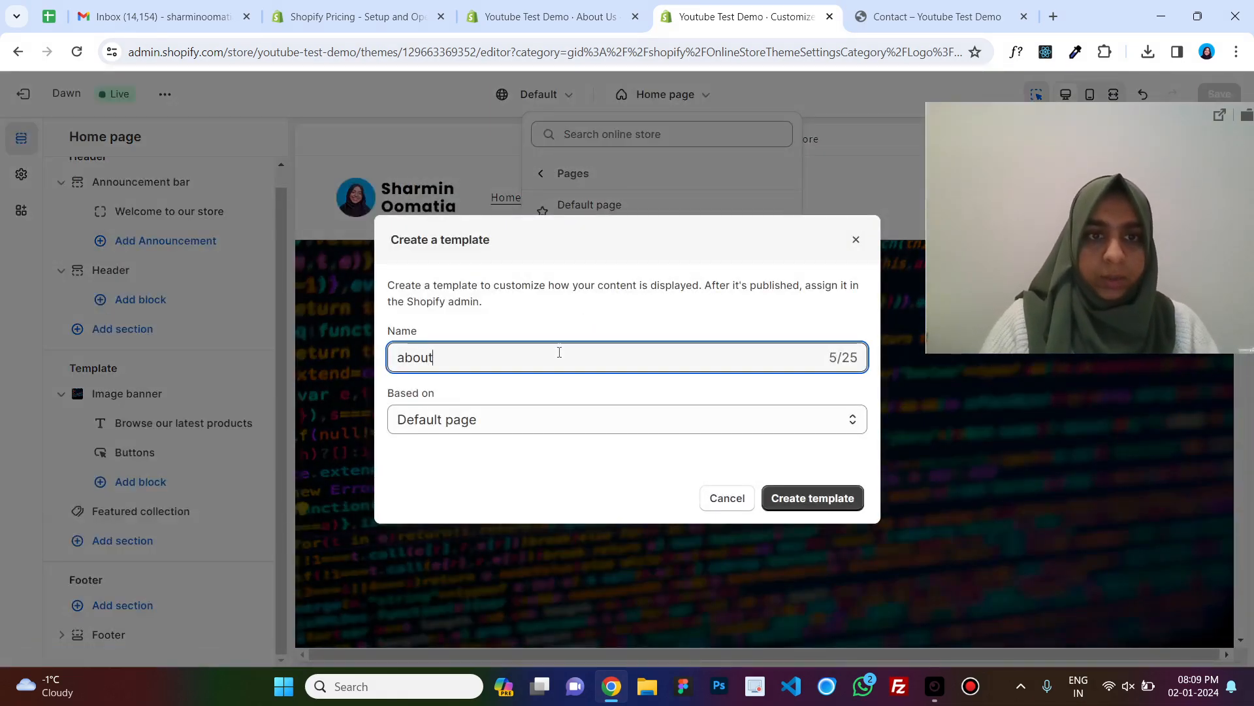
click(812, 498)
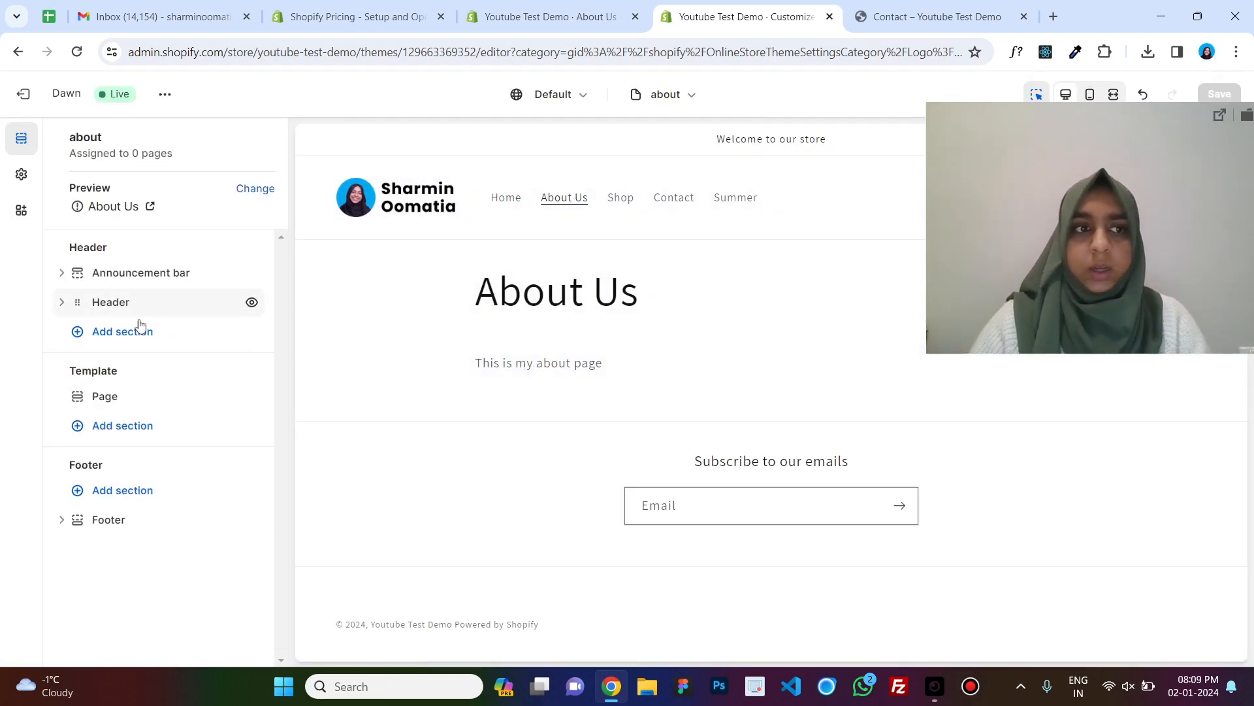
Add a Collection list section to the about template and save the theme.
click(114, 426)
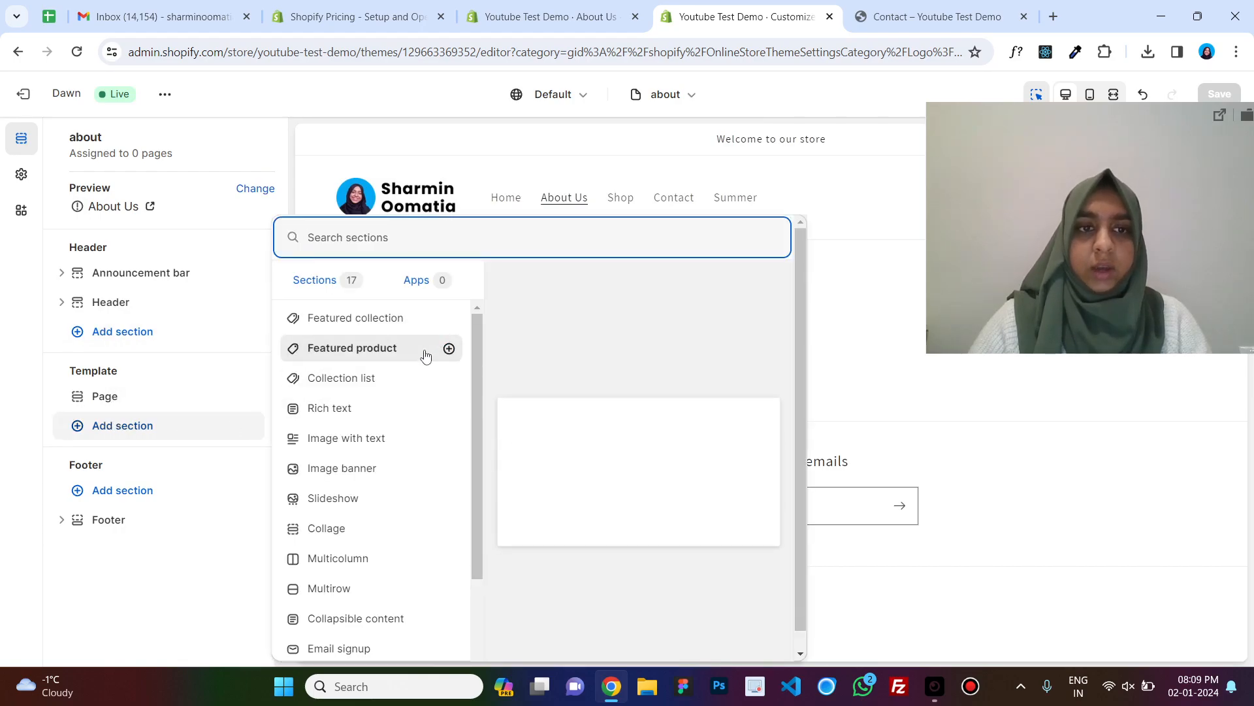
click(377, 383)
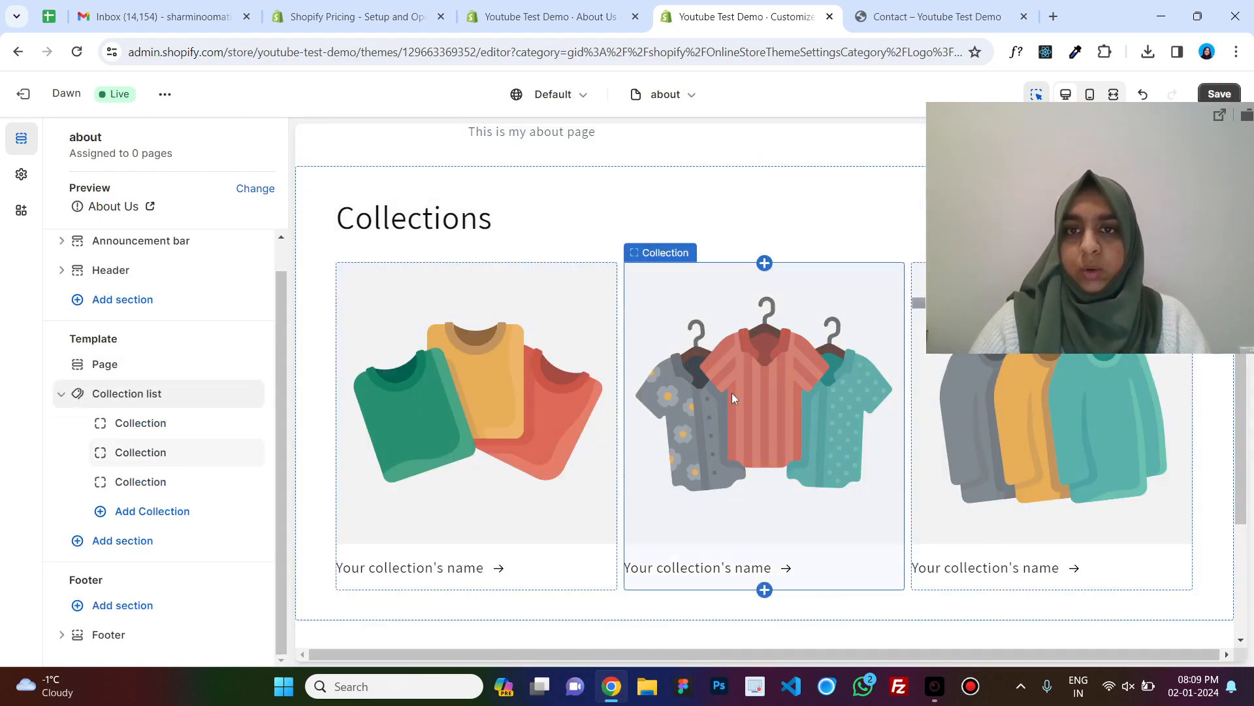
scroll(732, 393, up, 5)
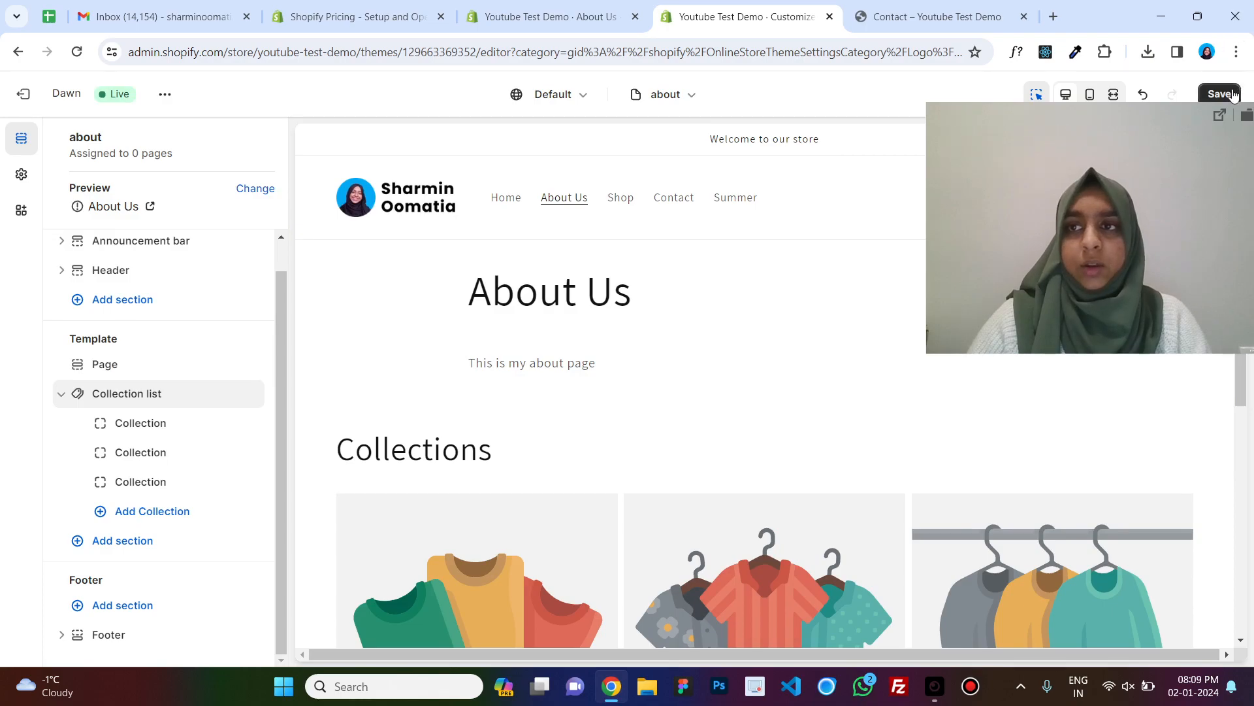
click(1219, 94)
drag(1174, 219, 1193, 383)
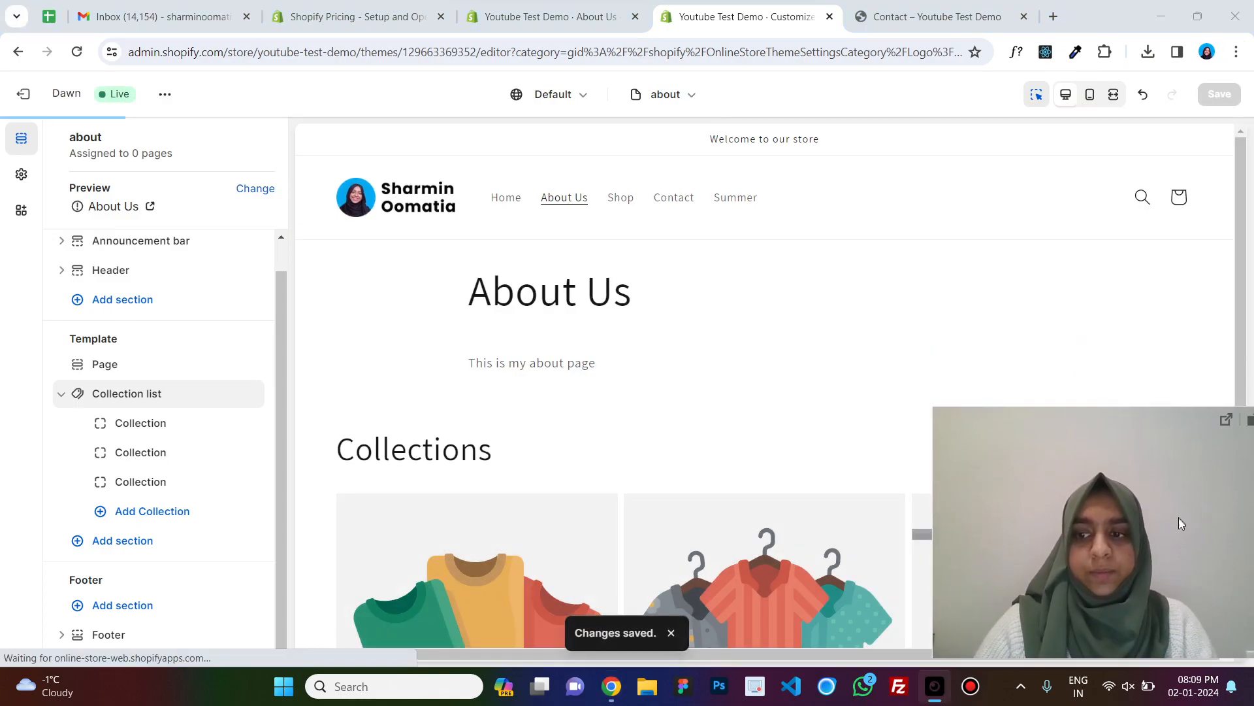
Try to assign the about theme template to the About Us page in the admin.
click(550, 16)
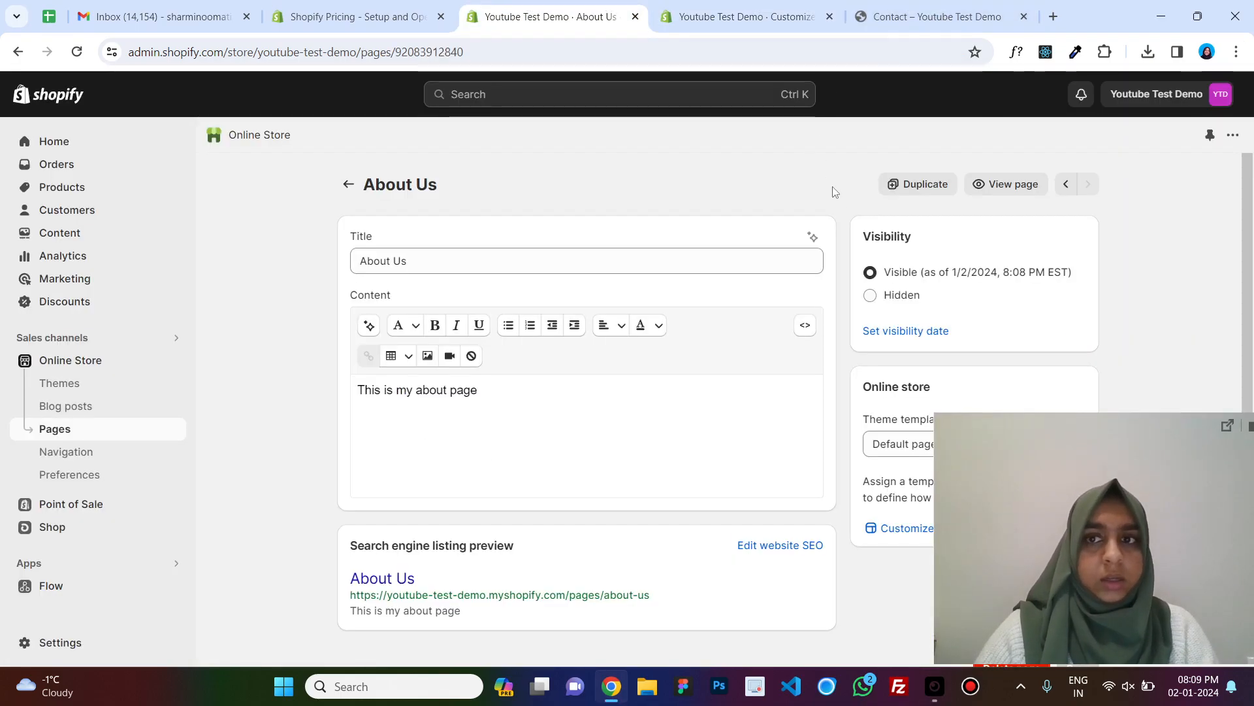
scroll(980, 347, down, 1)
click(1046, 412)
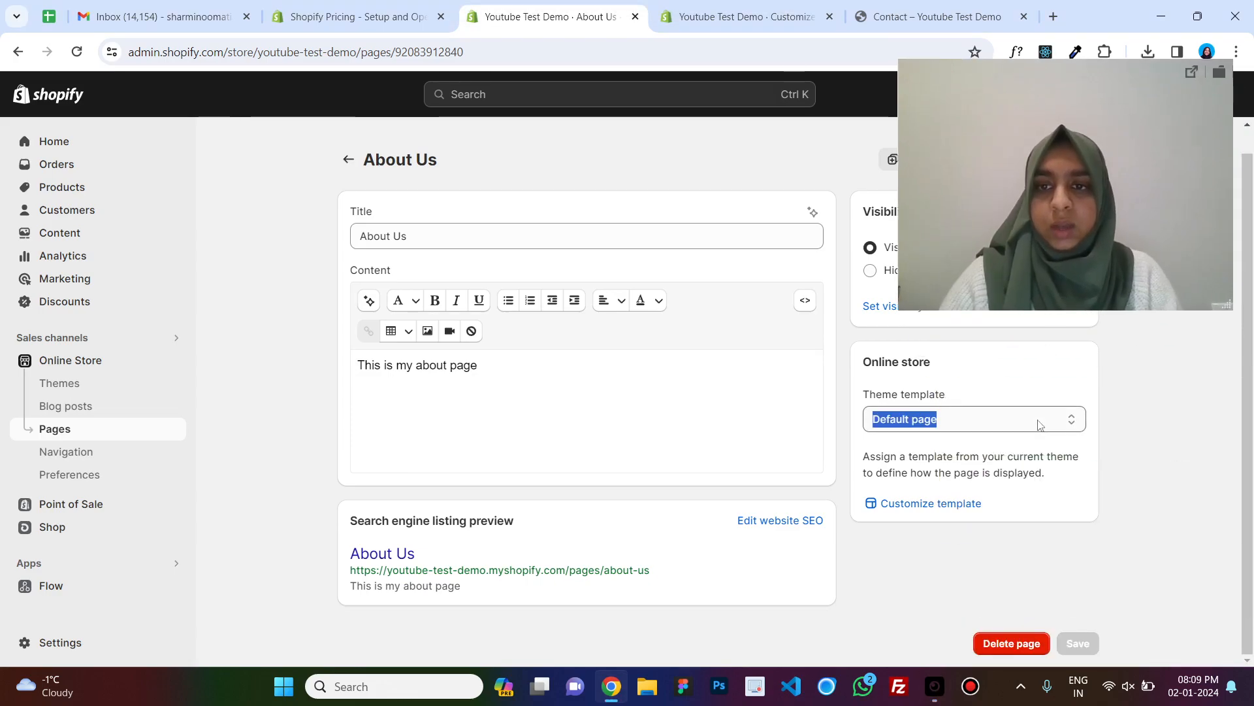
click(1108, 454)
click(76, 51)
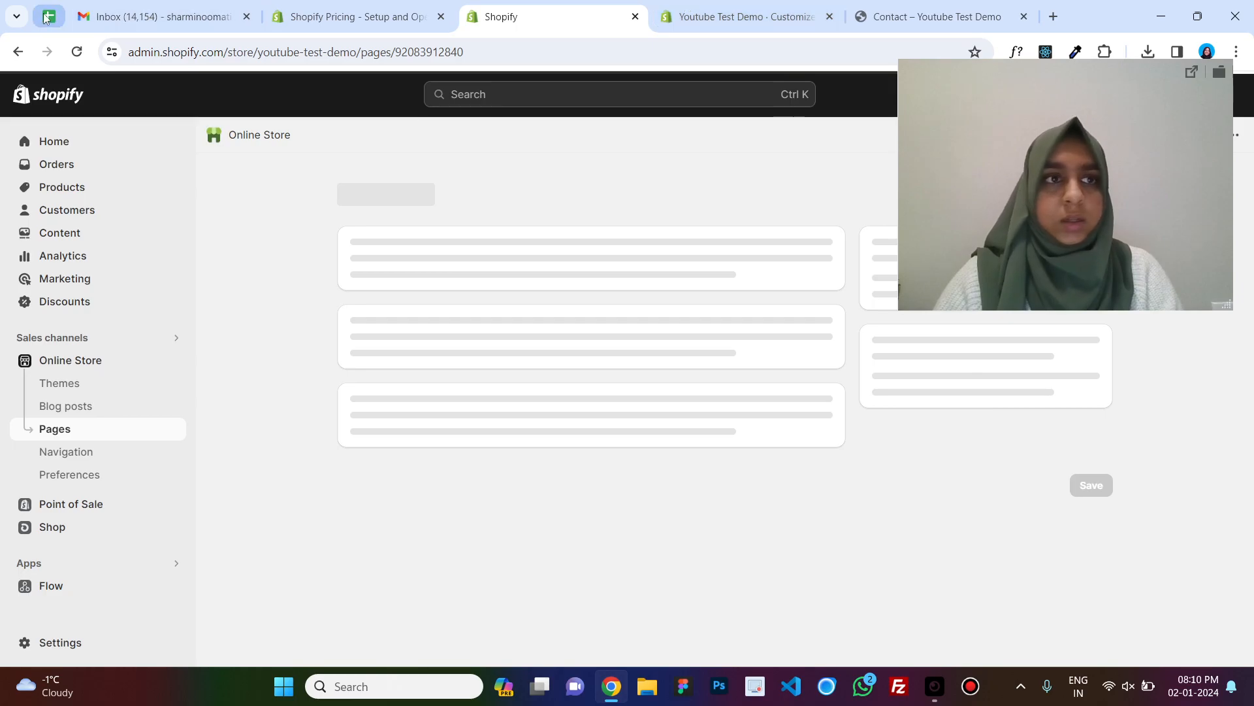
Compare the storefront About Us page with the about template in the theme editor.
click(751, 15)
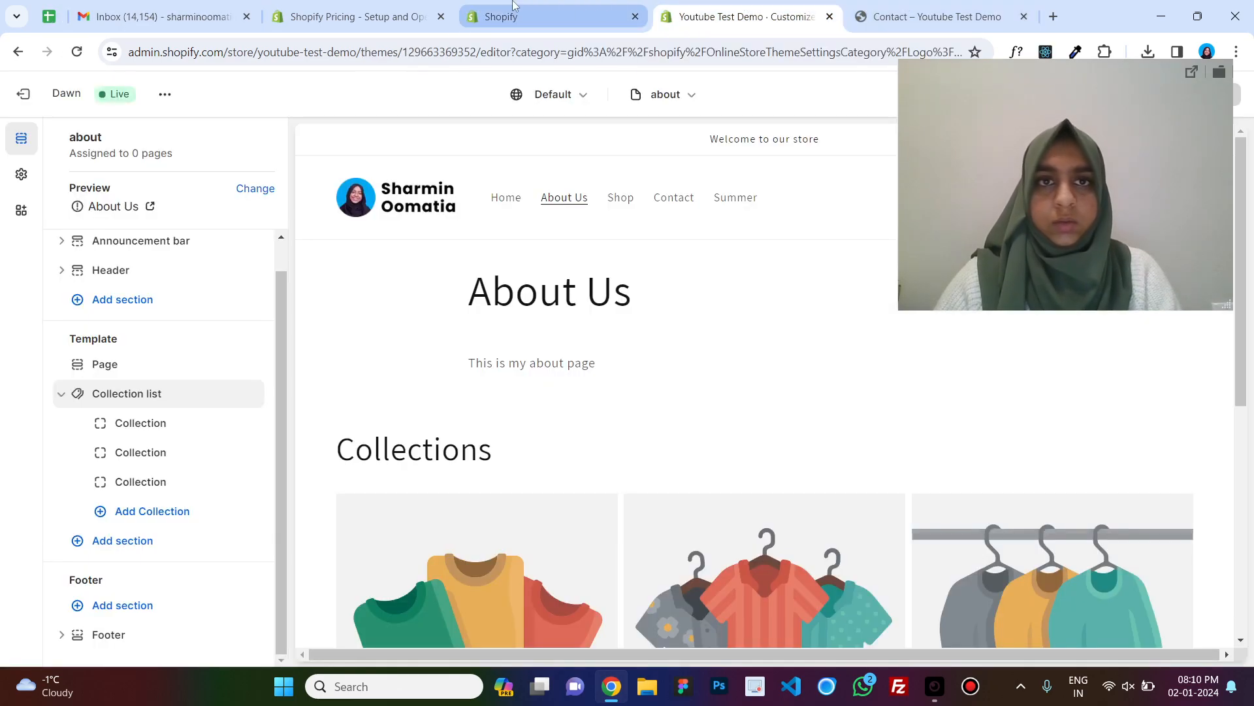
click(556, 16)
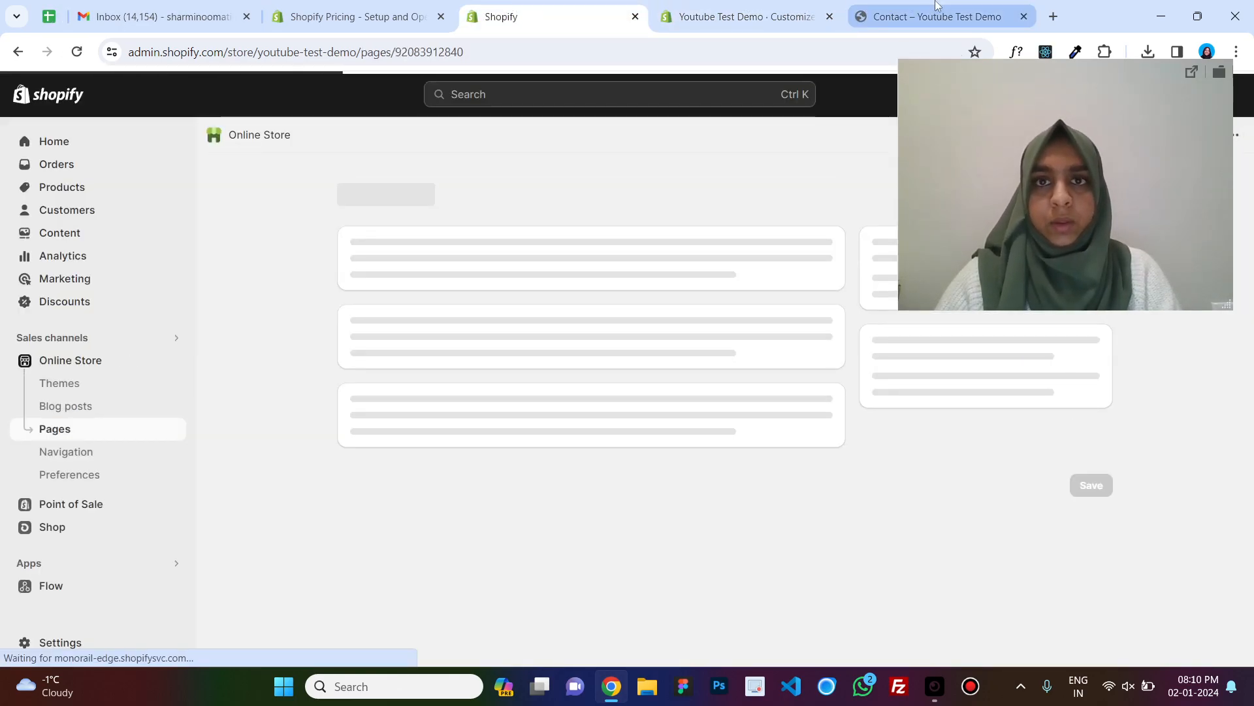
click(935, 17)
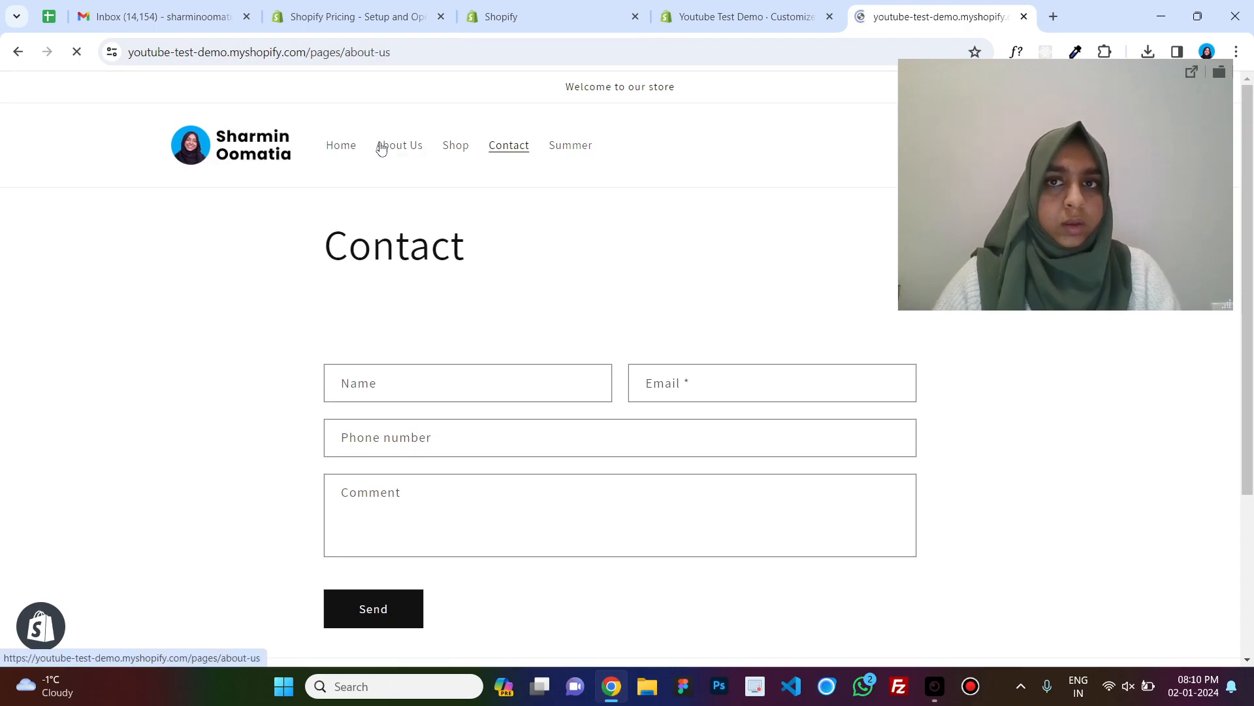
triple_click(366, 318)
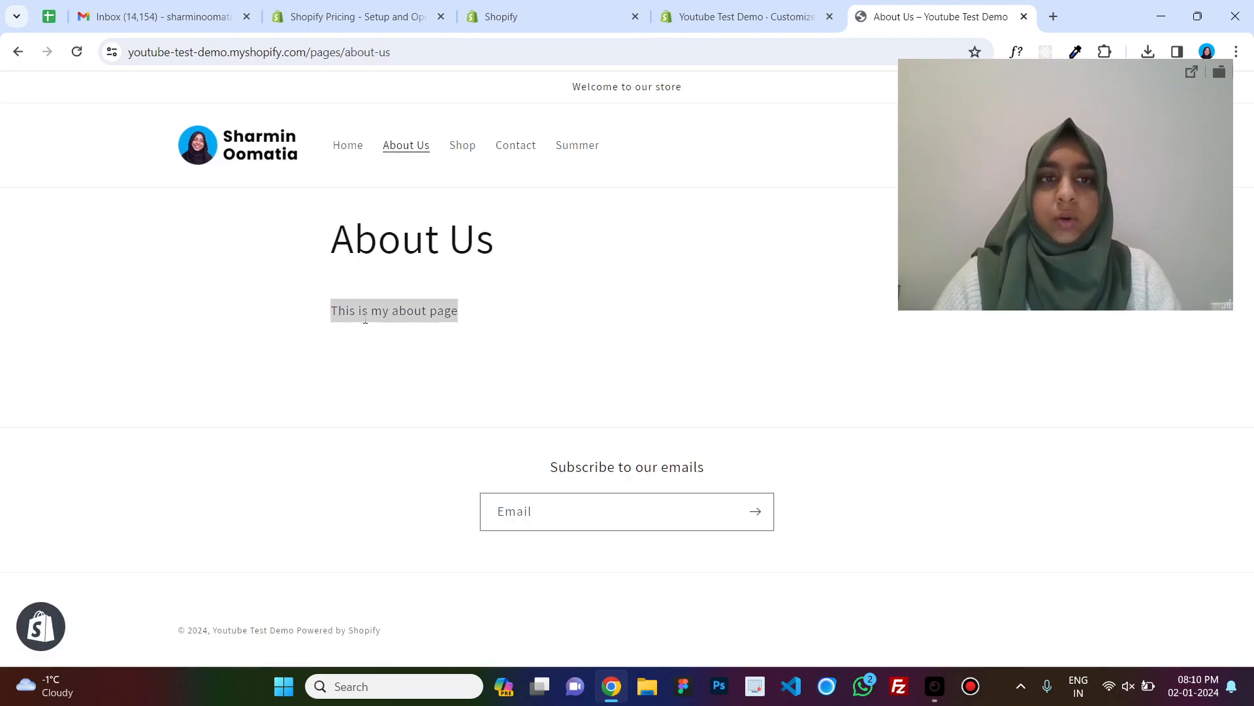
click(555, 16)
click(730, 11)
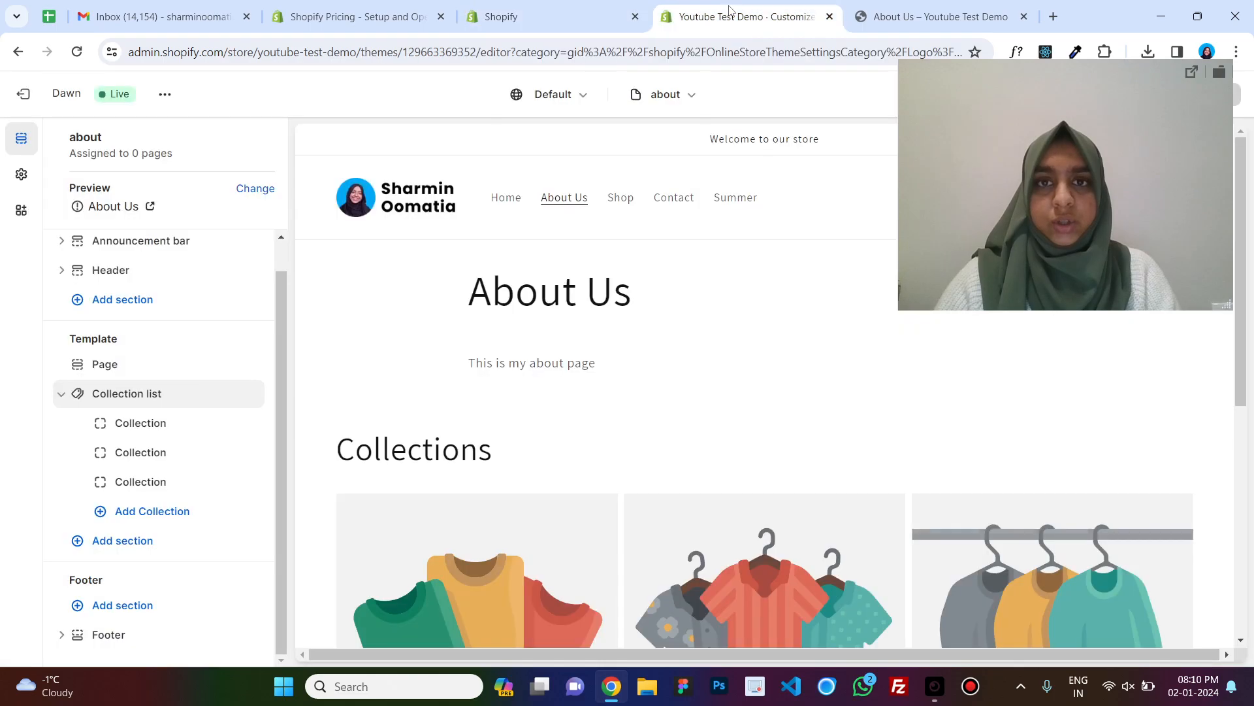
drag(1127, 237, 1158, 559)
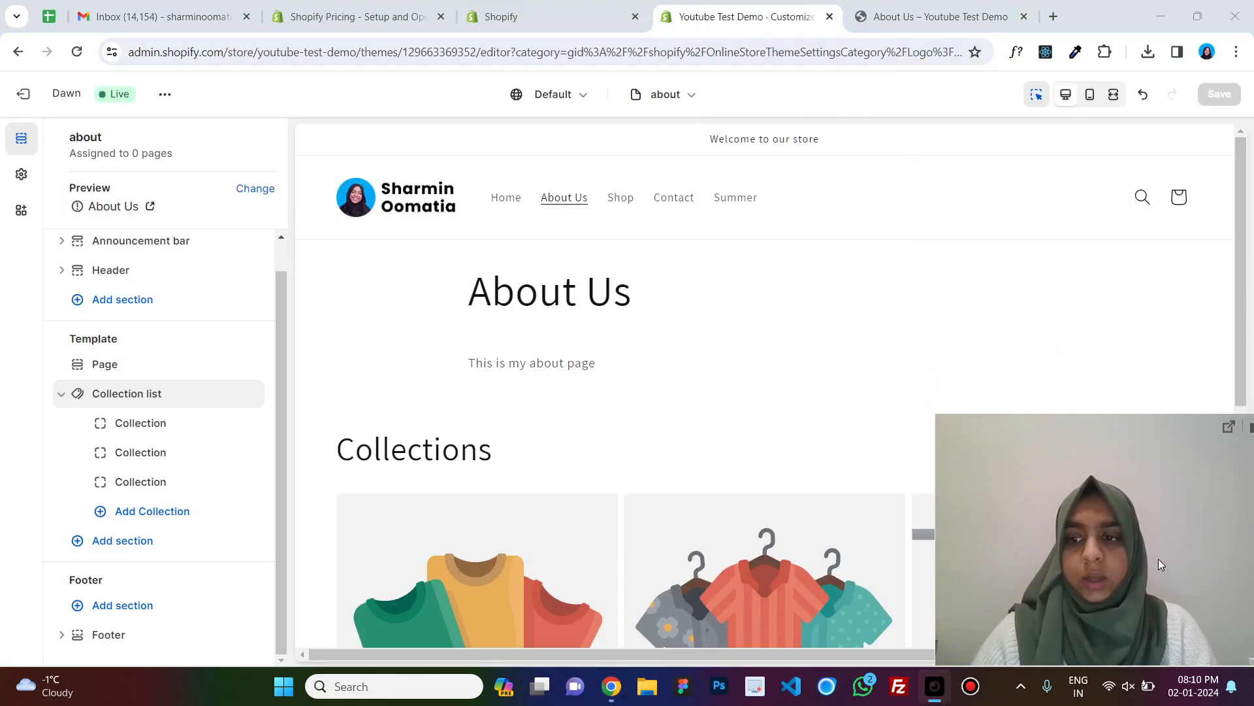
click(549, 16)
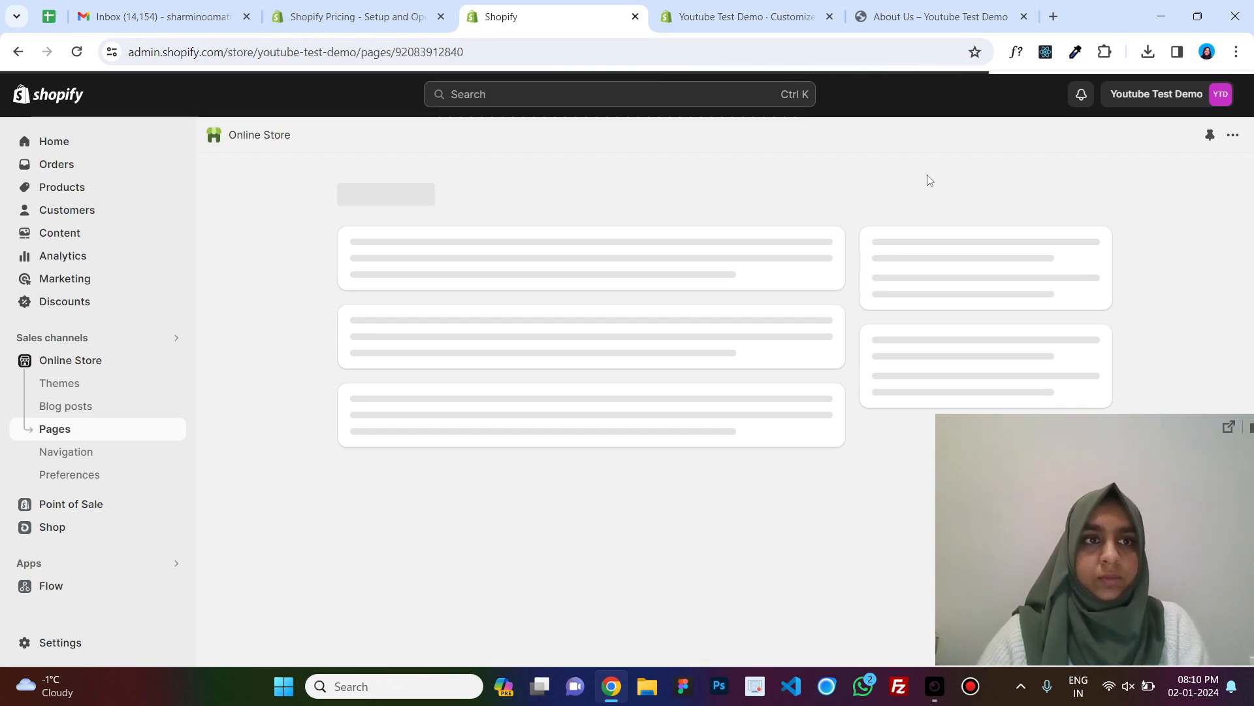
Assign the about theme template to the About Us page and save the page.
click(137, 428)
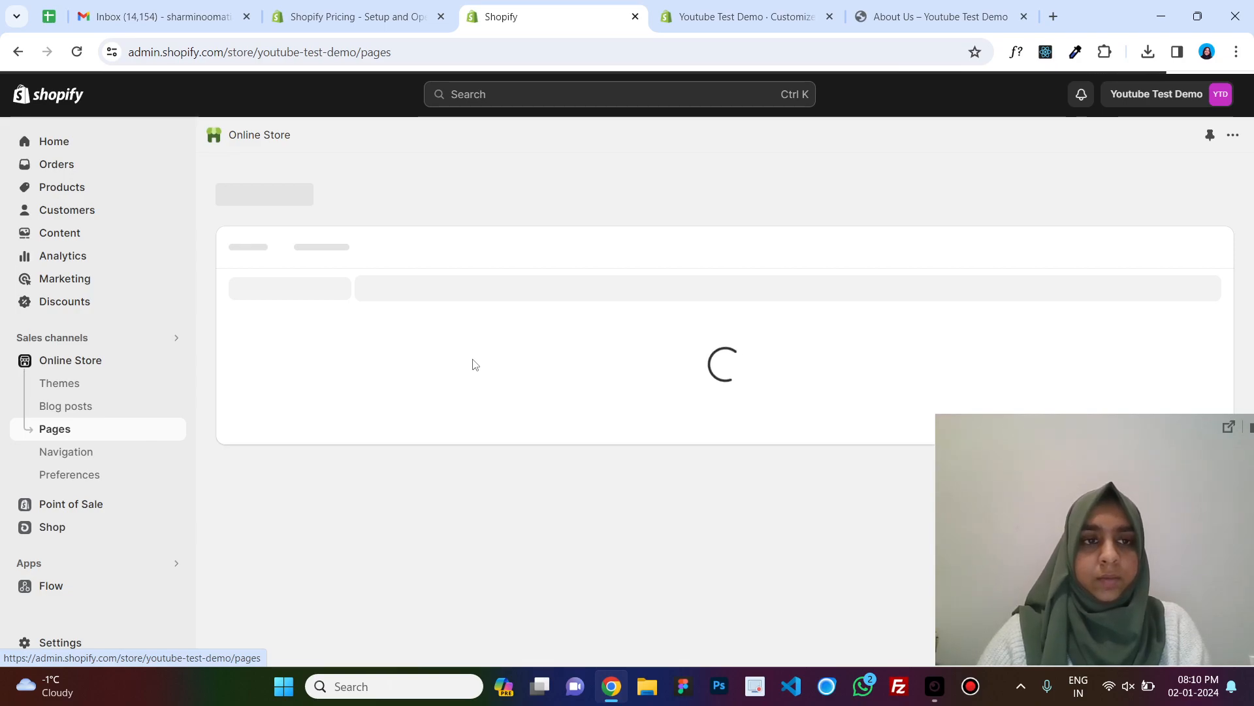
click(77, 52)
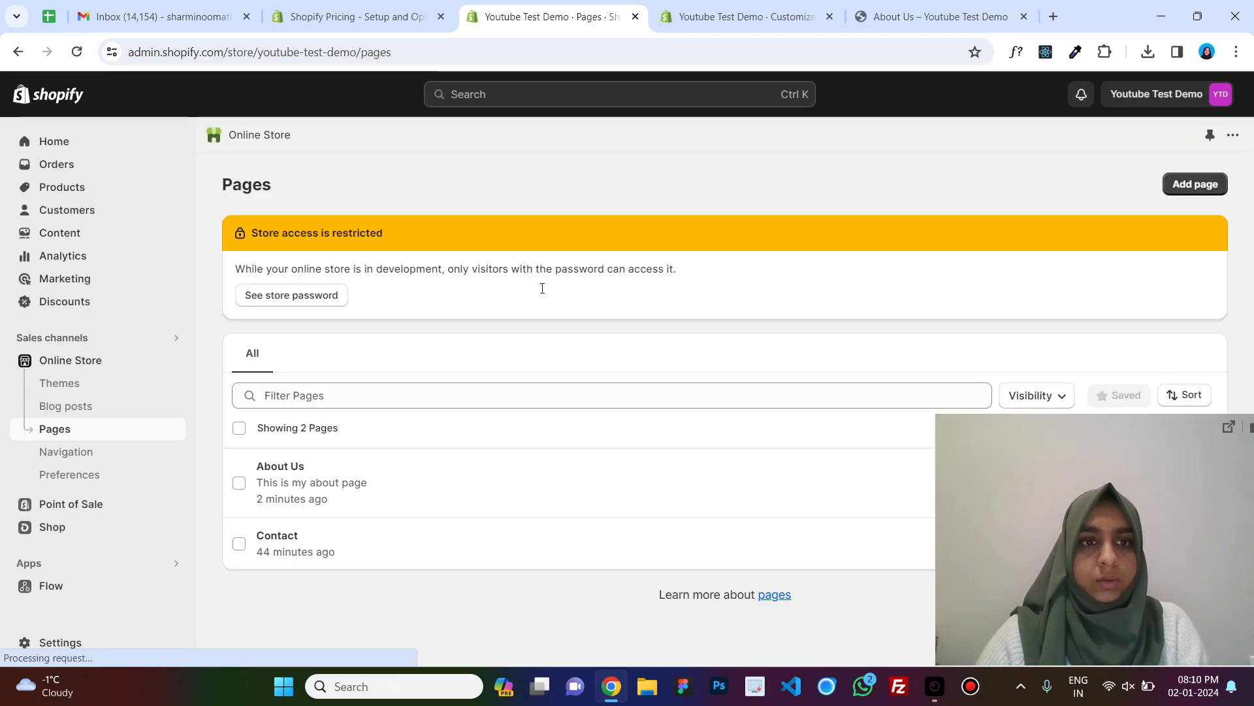
click(332, 465)
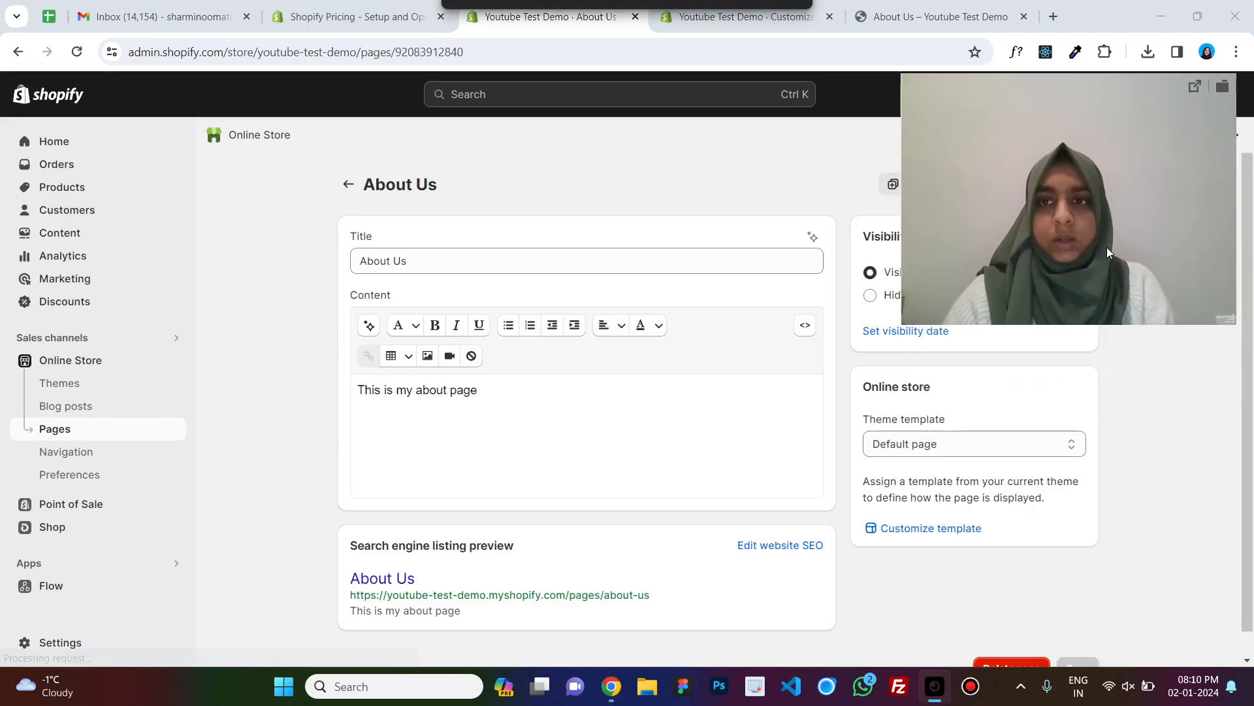
click(1068, 444)
click(1039, 483)
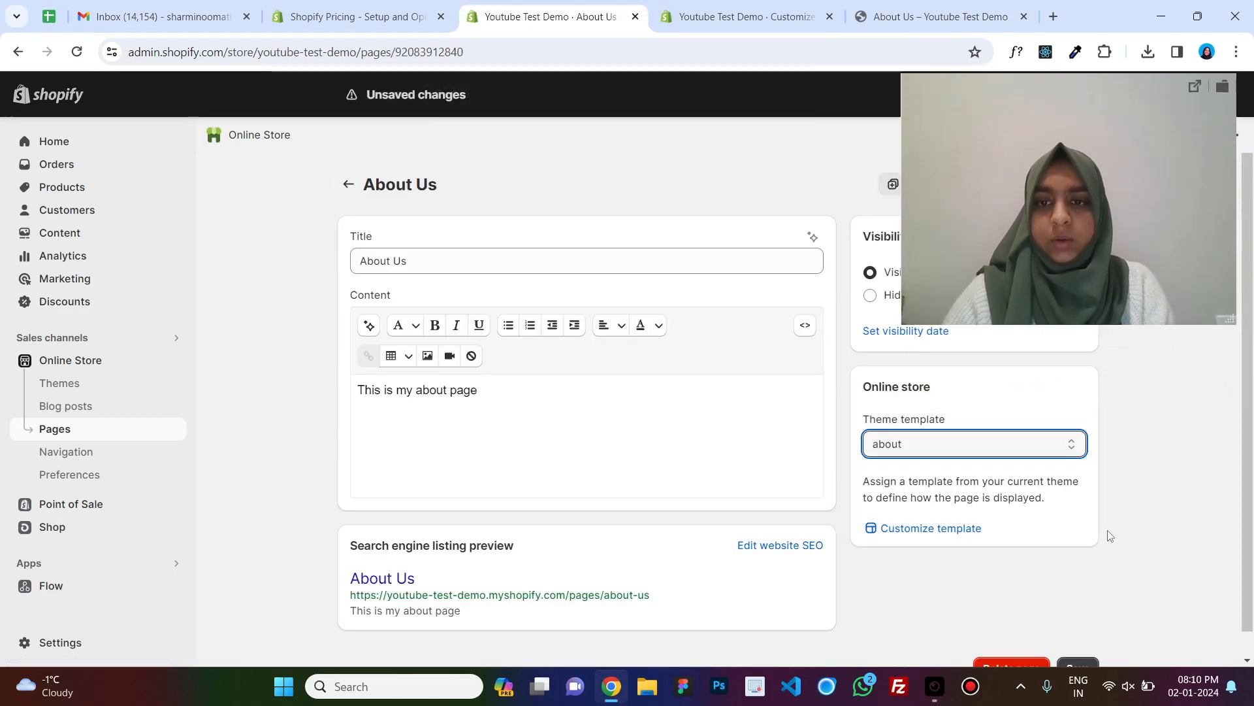
scroll(1078, 588, down, 1)
click(1078, 643)
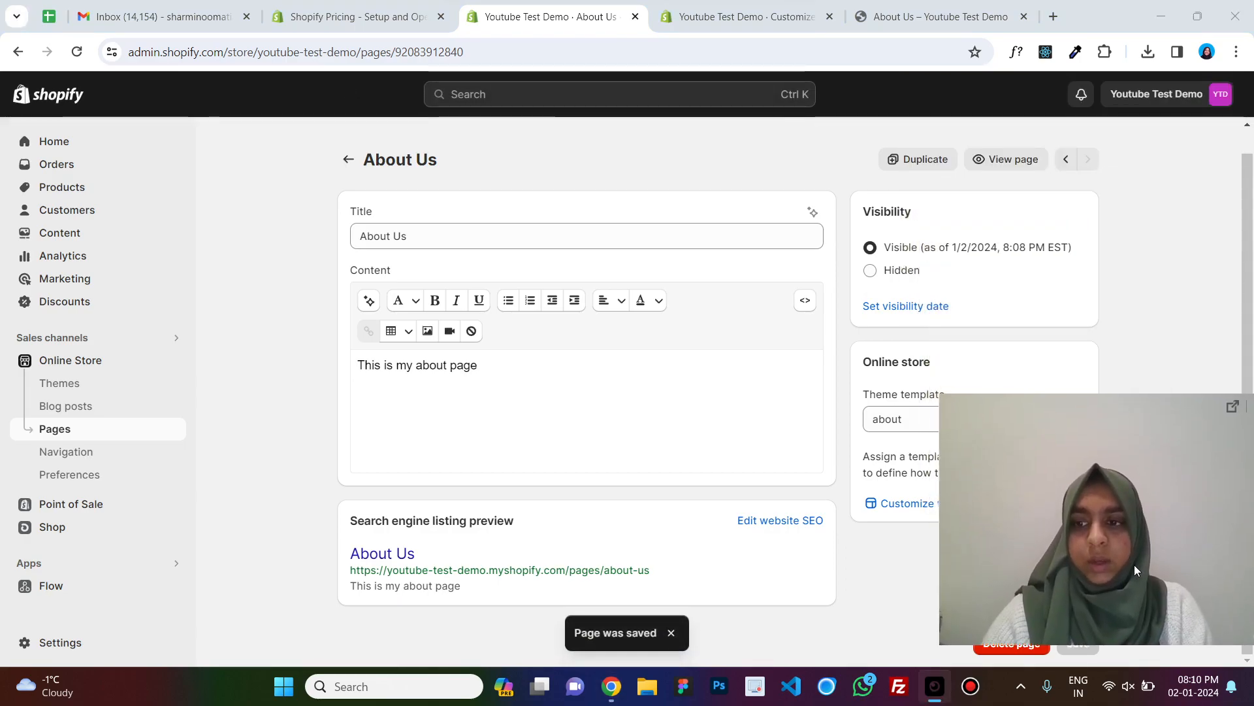
Reload the storefront About Us page to check the assigned template.
click(697, 7)
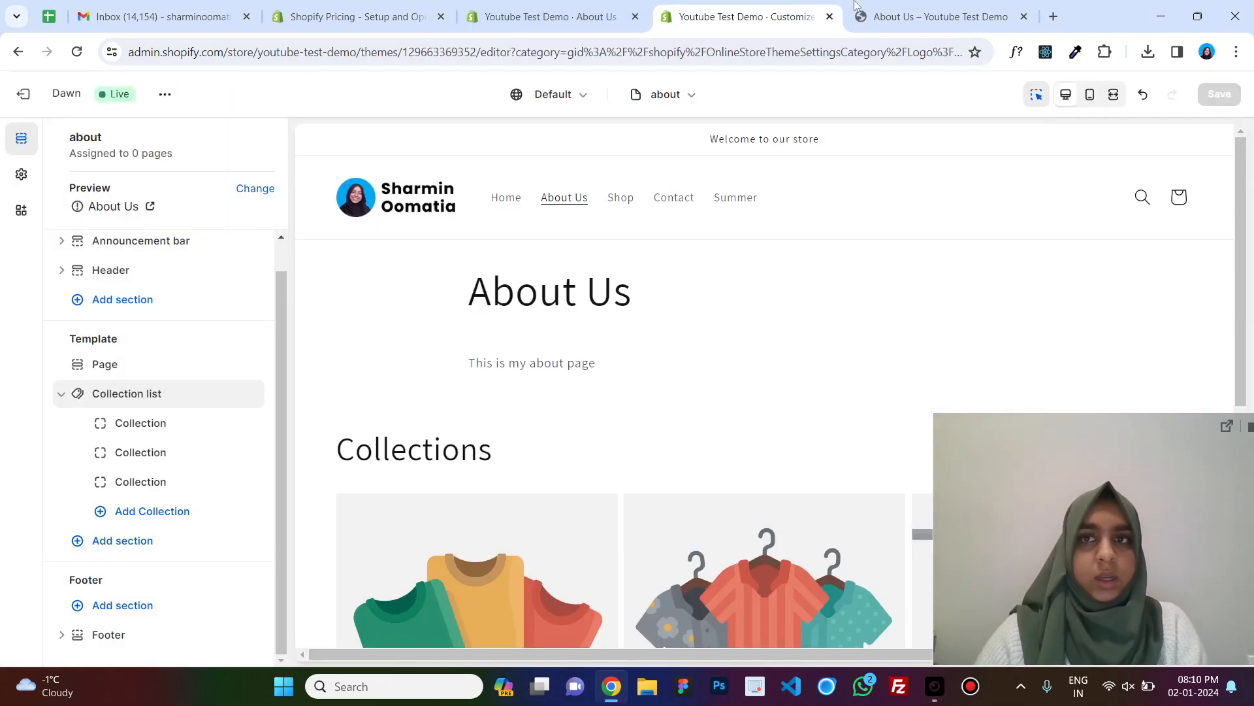
click(934, 16)
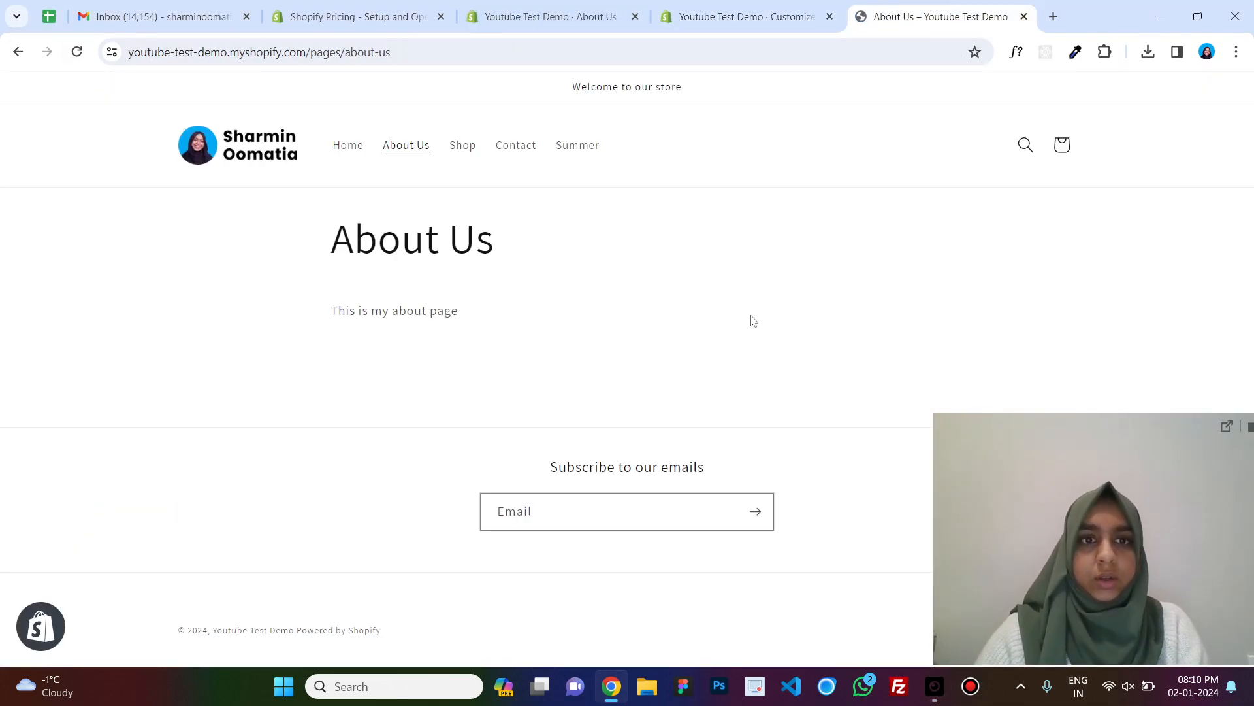
click(77, 52)
click(731, 16)
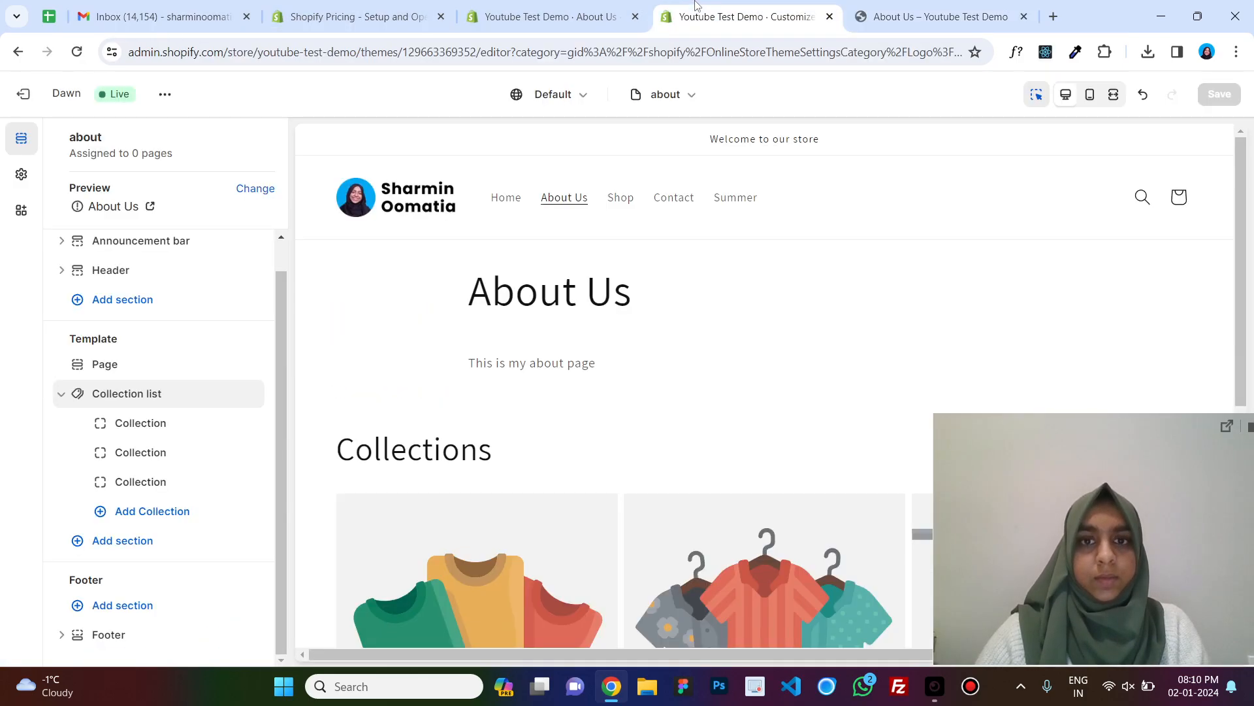
Inspect the first collection block in the about template's Collection list section.
scroll(735, 337, down, 5)
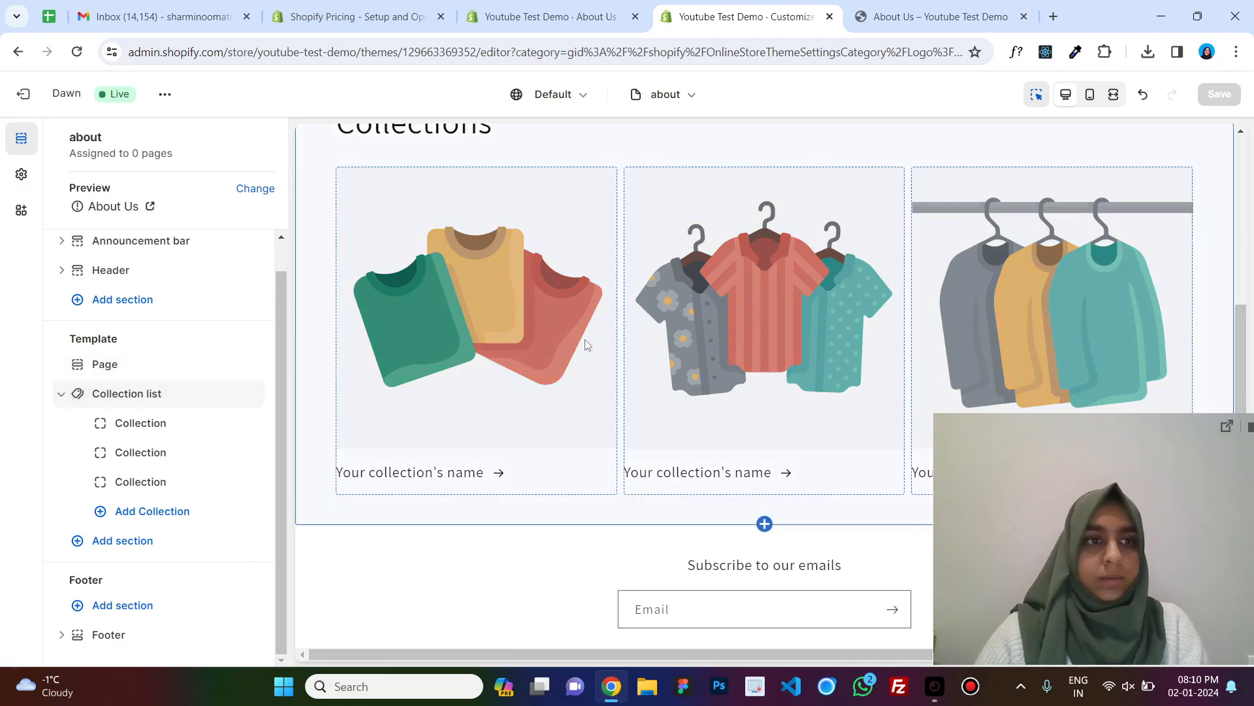
scroll(586, 345, up, 5)
scroll(588, 353, down, 1)
click(590, 361)
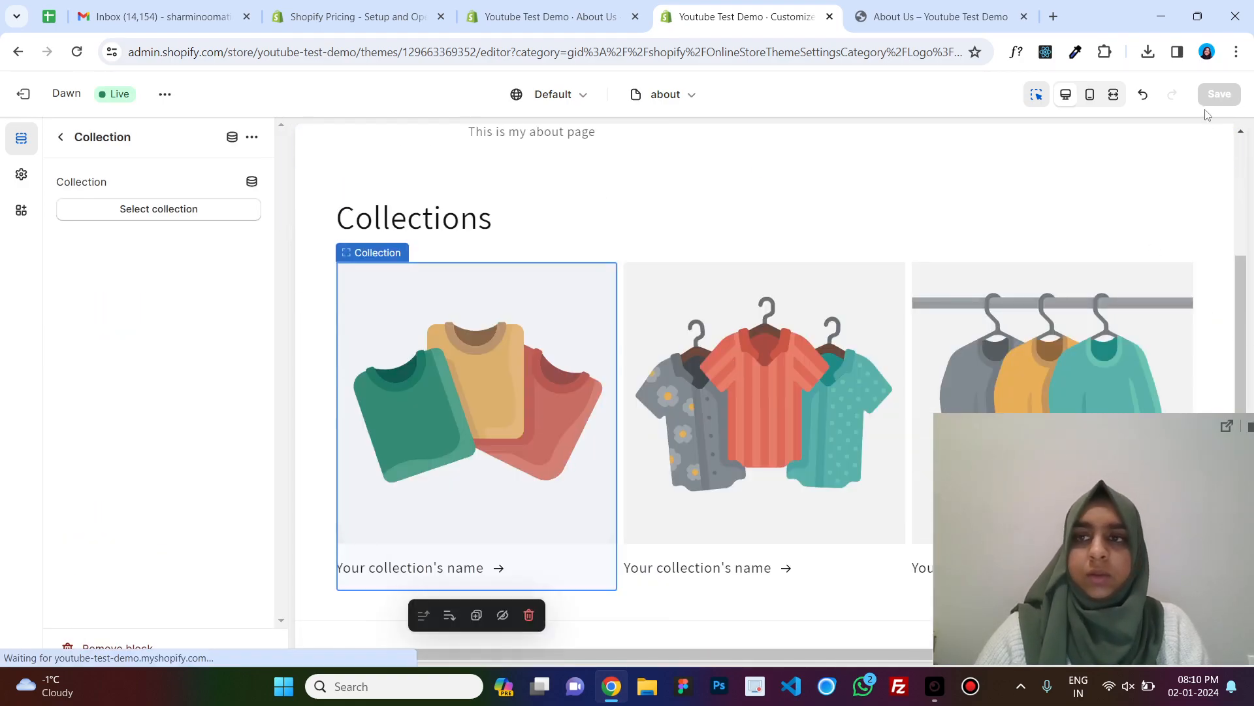
click(60, 137)
scroll(709, 244, up, 3)
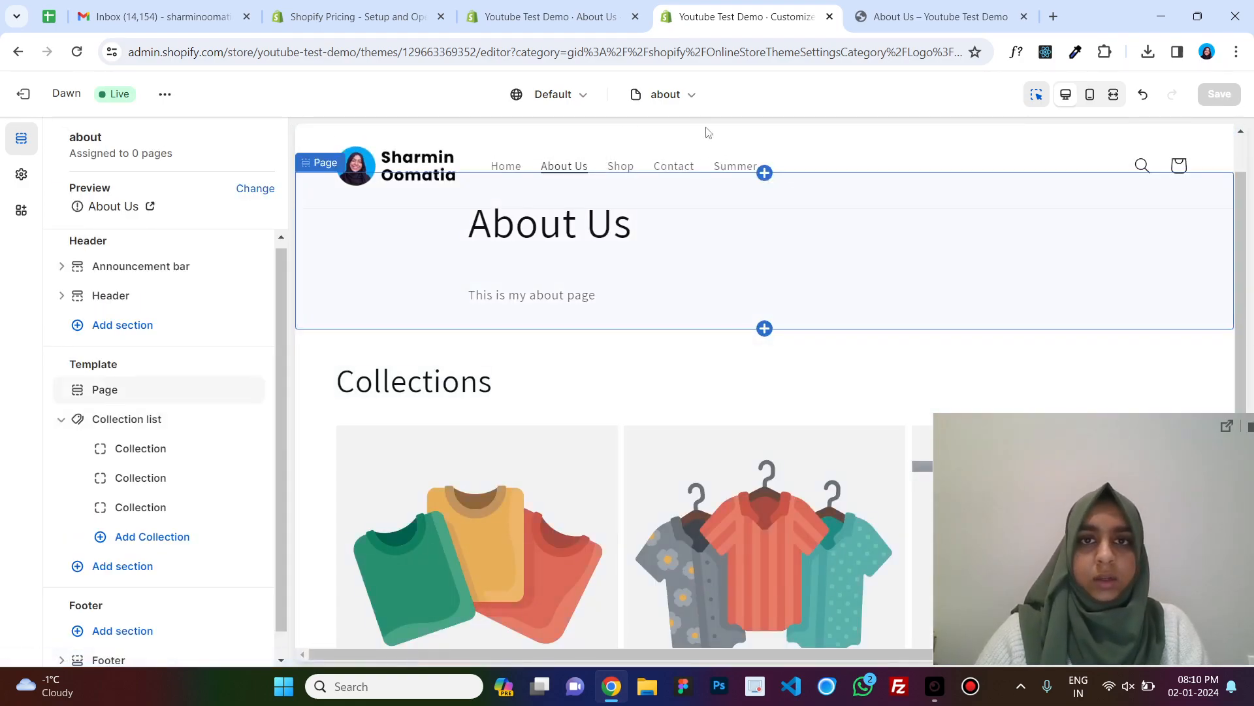
Review the page templates and their page assignments, then examine the storefront About Us page.
click(689, 105)
click(661, 317)
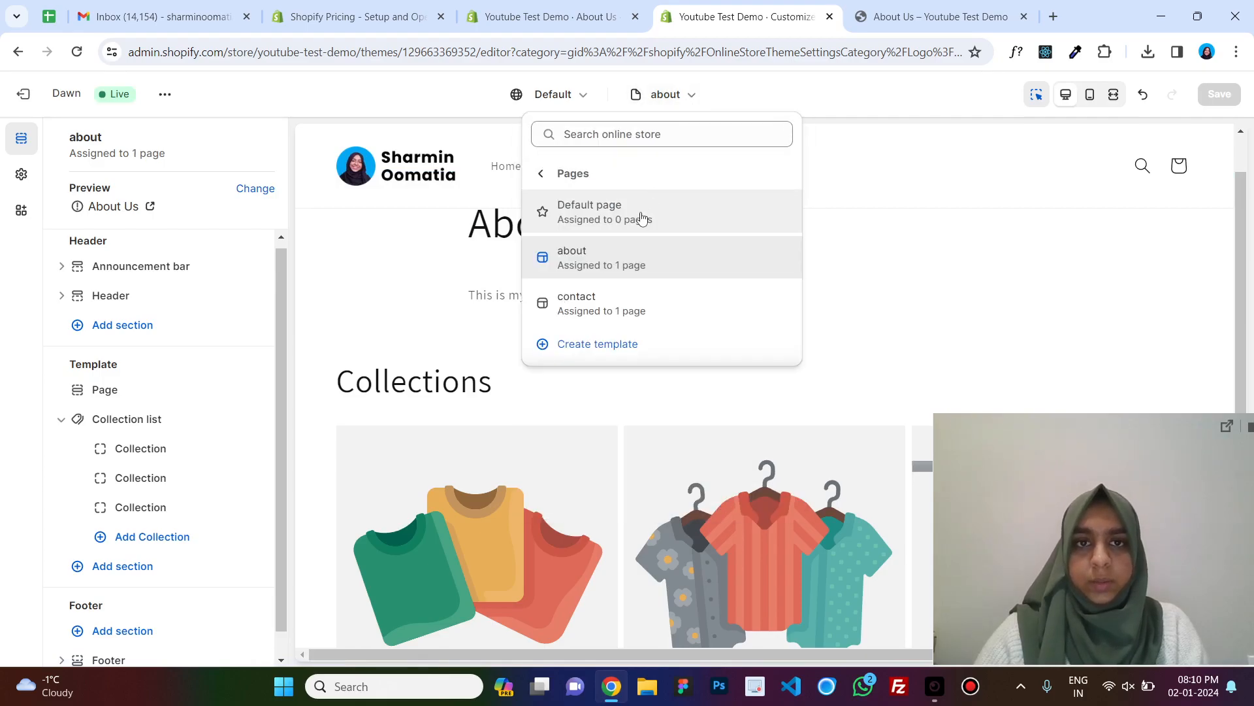
click(954, 8)
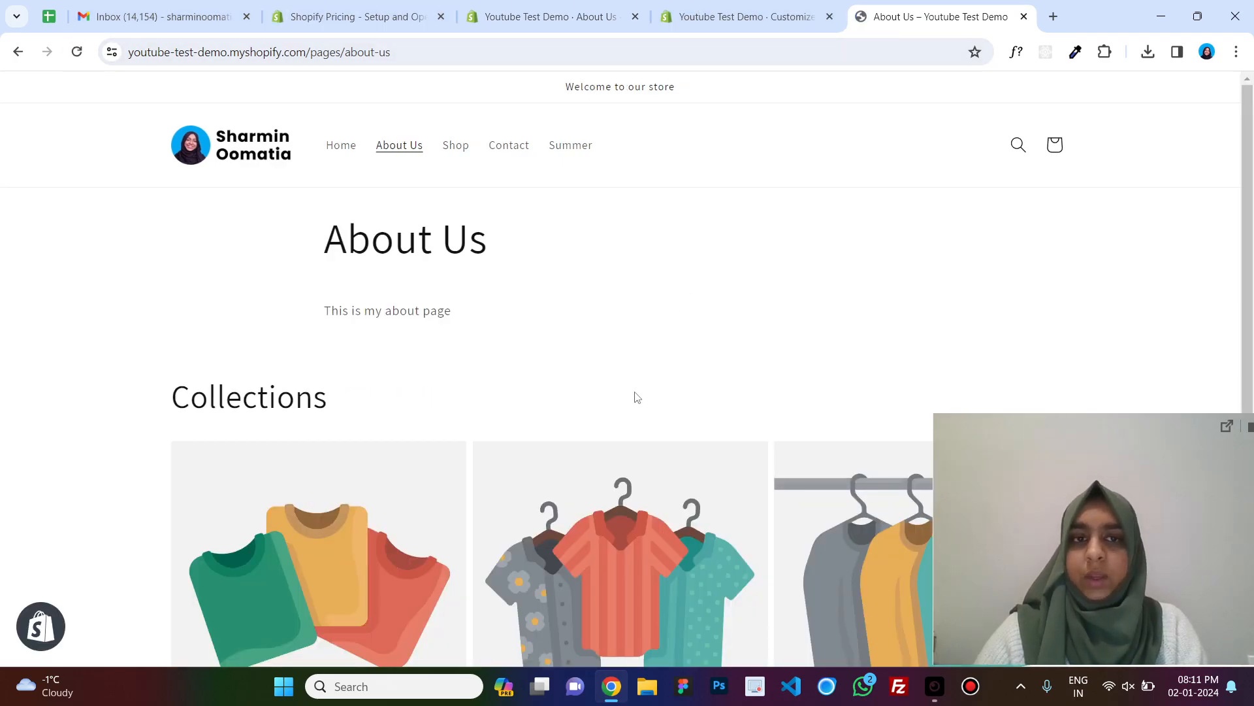
scroll(633, 398, down, 5)
scroll(503, 391, up, 5)
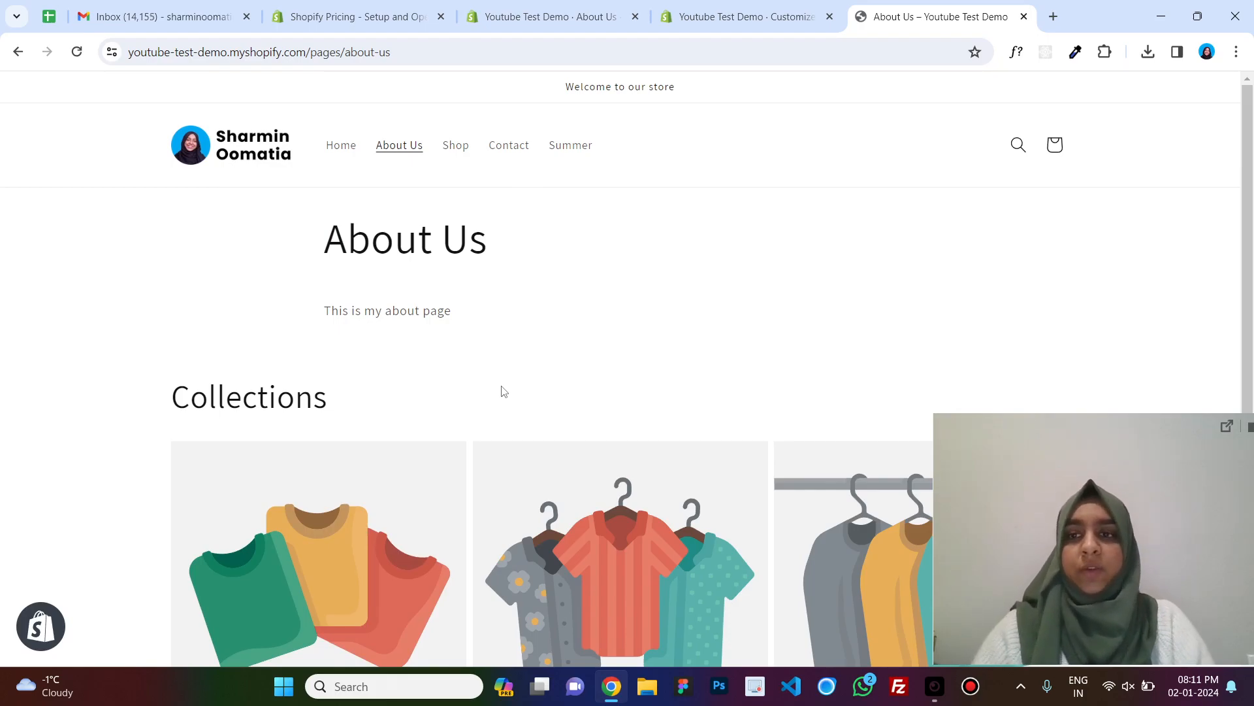
Open the storefront Home page and scroll through its content.
click(340, 150)
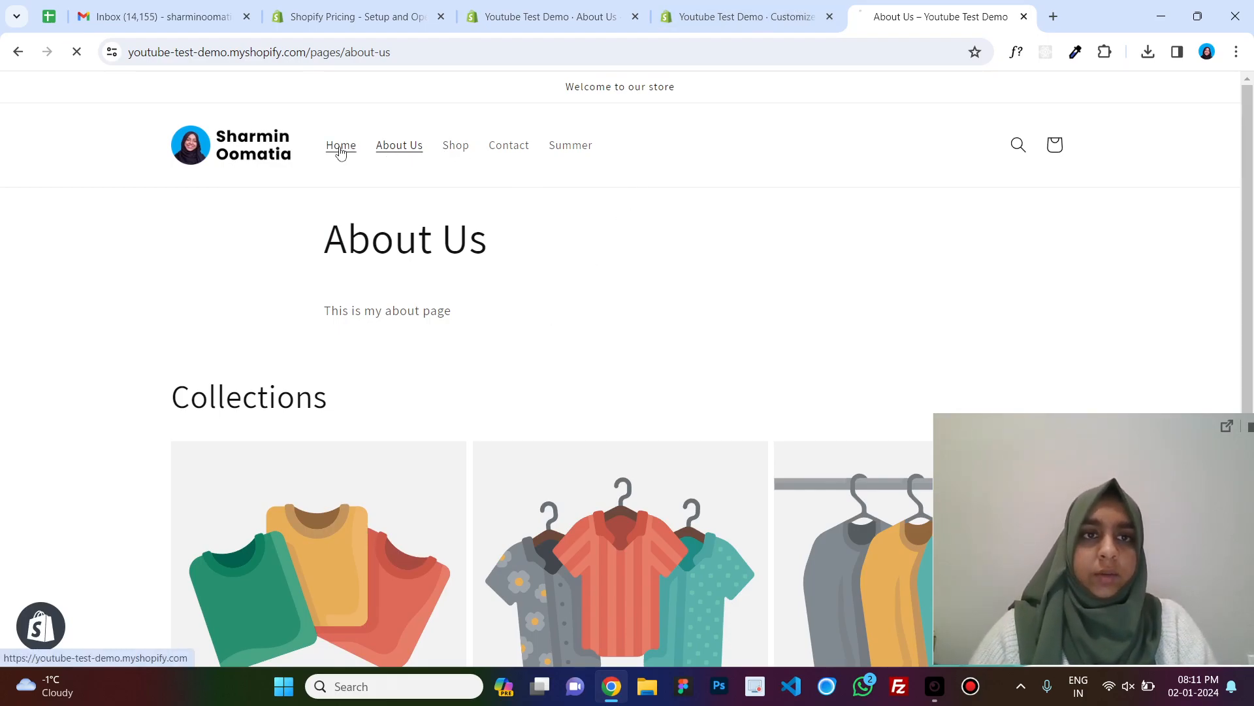
scroll(700, 324, down, 10)
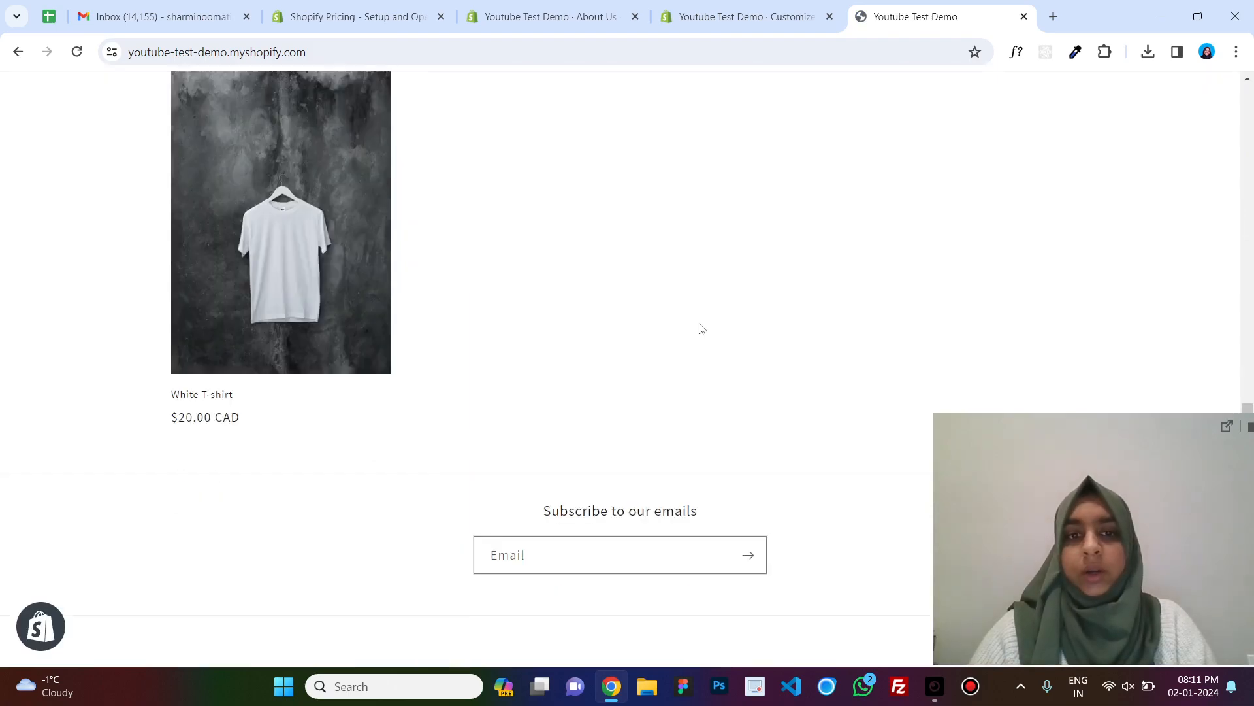
scroll(701, 329, up, 10)
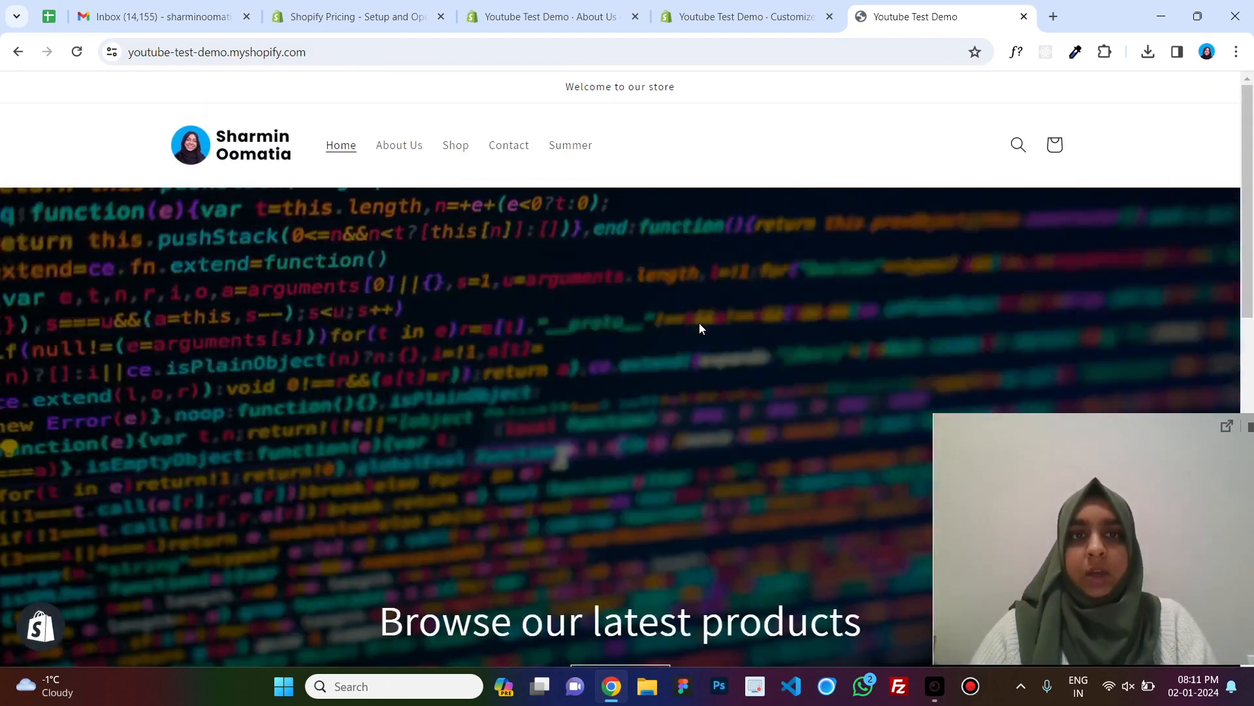